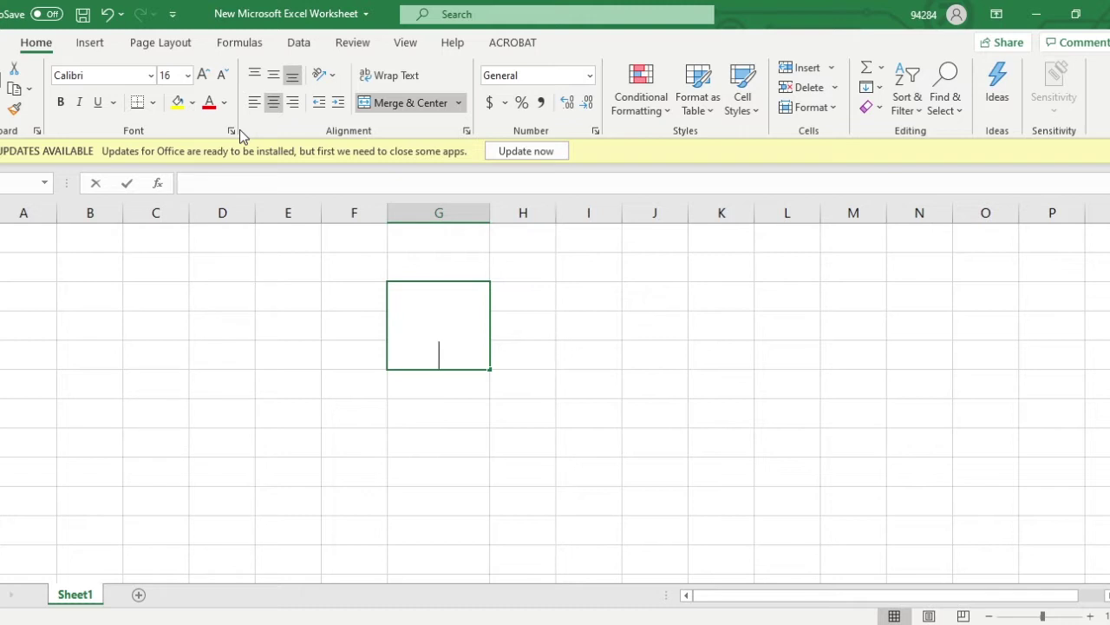
- Enter the label "Farming land" in the merged cell in column G
text(Farmingf)
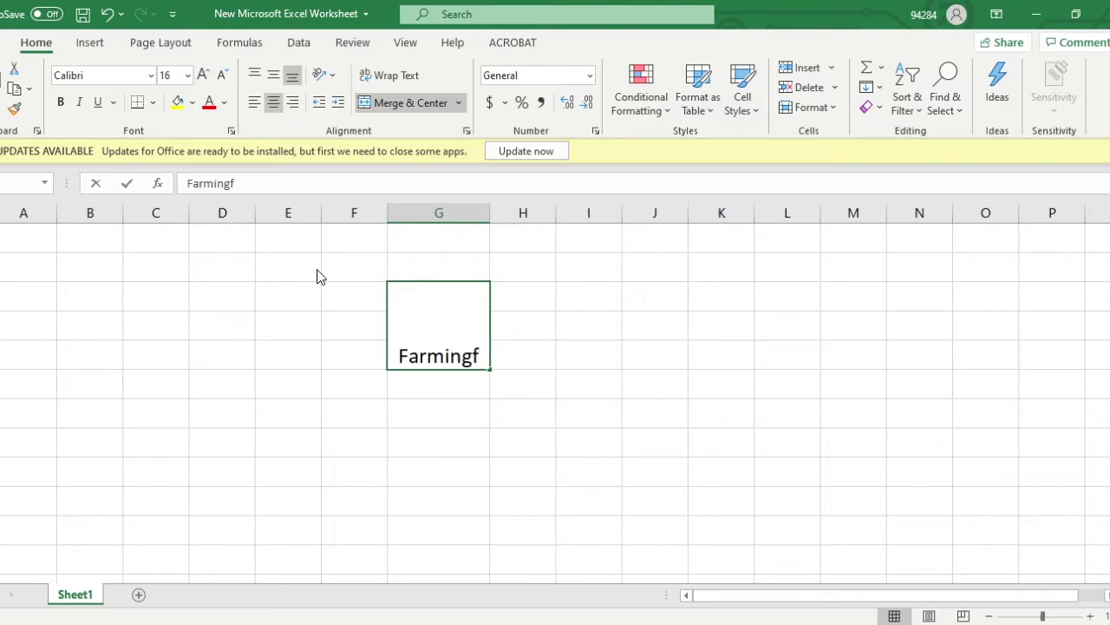
key(BackSpace)
text(lan)
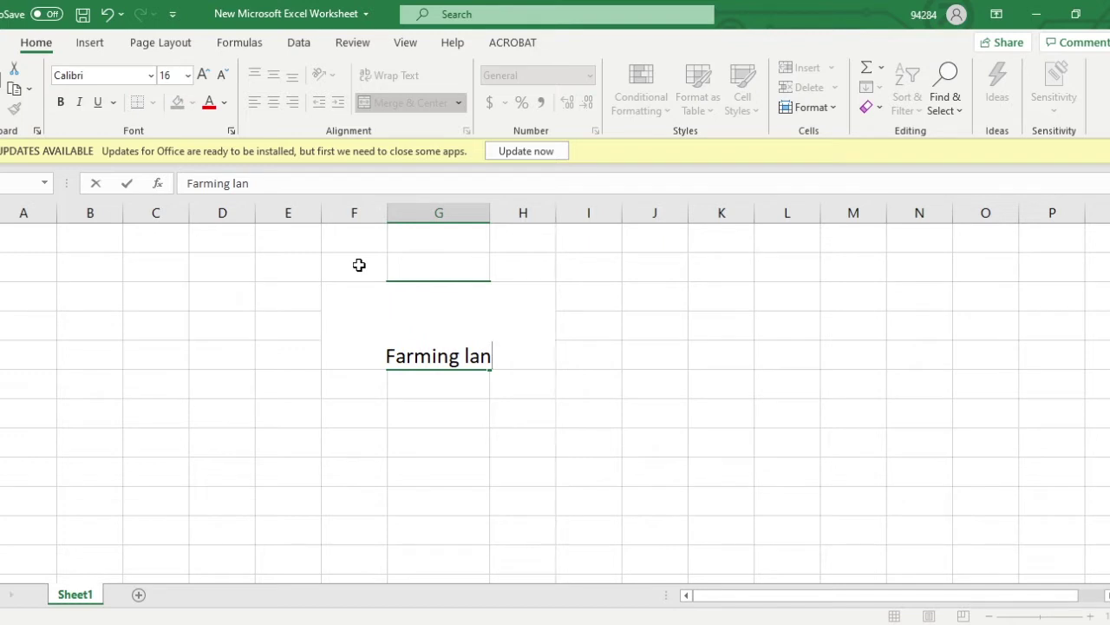
text(d)
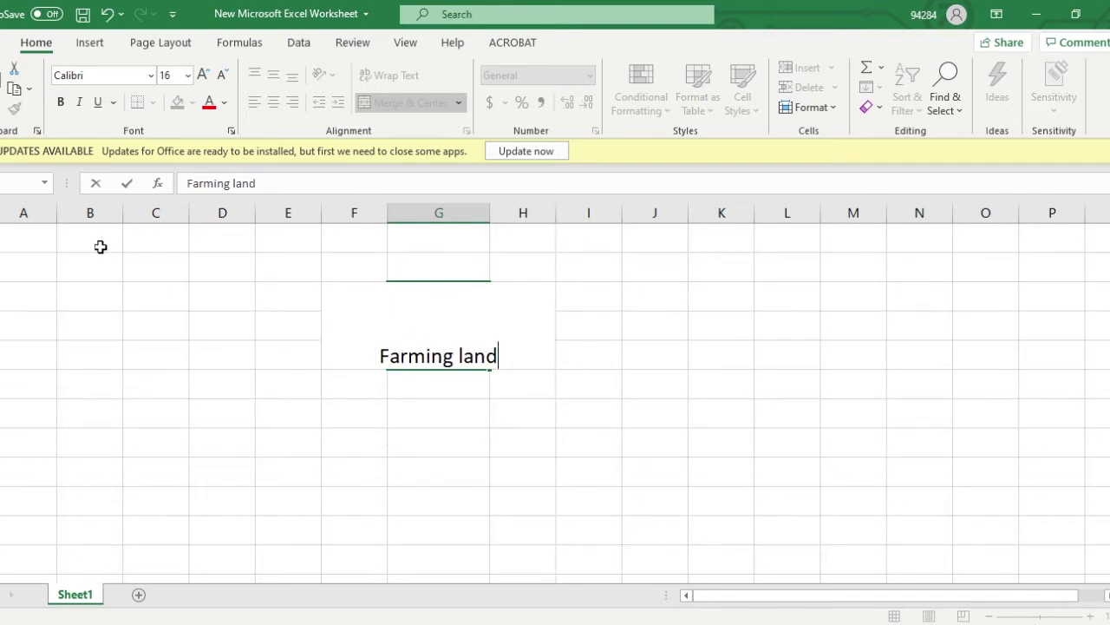
key(Return)
- Wrap text in all cells of the sheet and fill the "Farming land" cell yellow
key(ctrl+a)
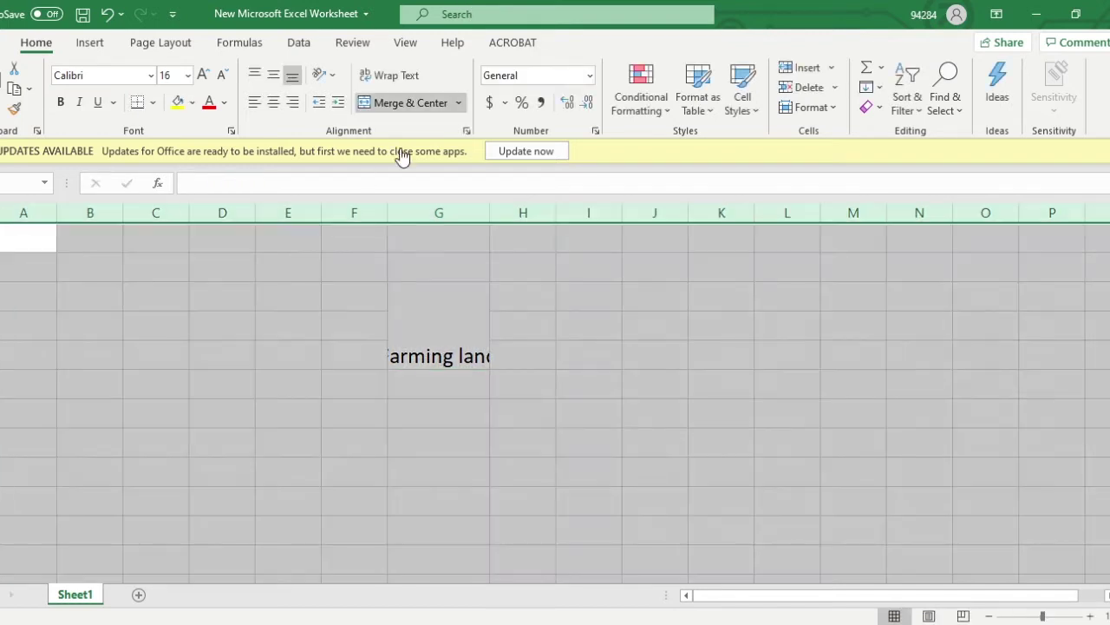
click(407, 75)
click(416, 389)
click(436, 348)
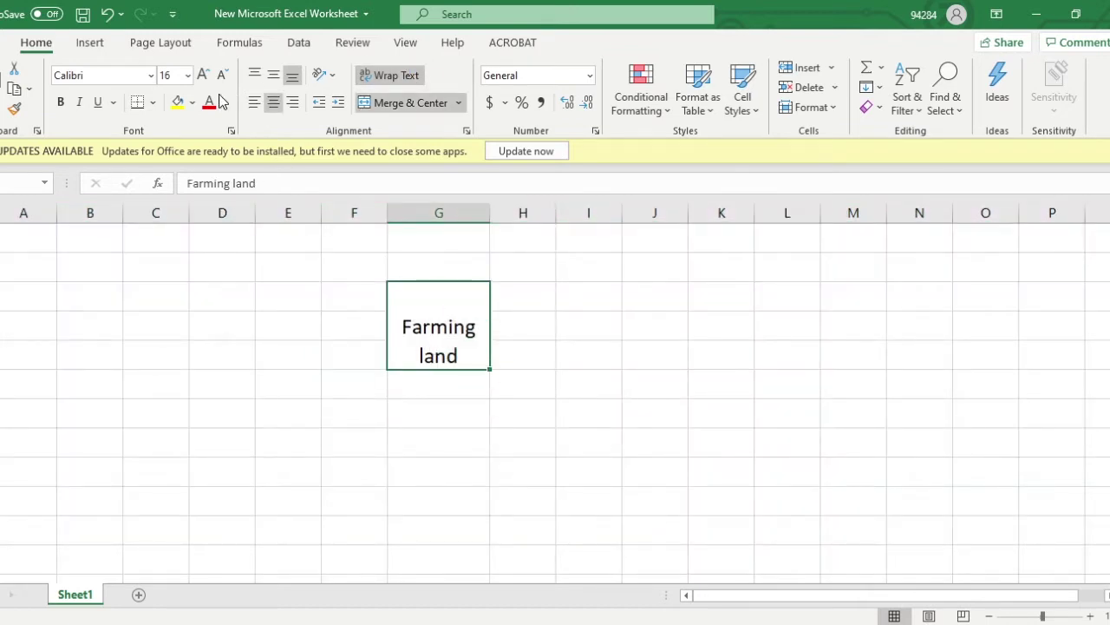
click(178, 101)
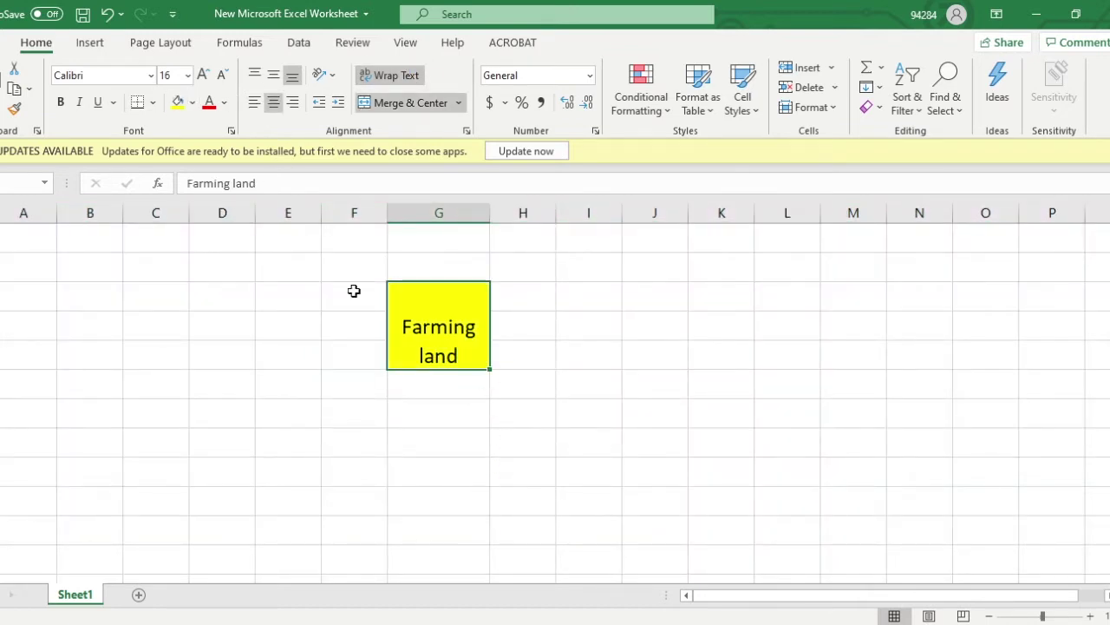
- Append "(Our Land)" to the label in the yellow farming land cell
double_click(484, 353)
key(Return)
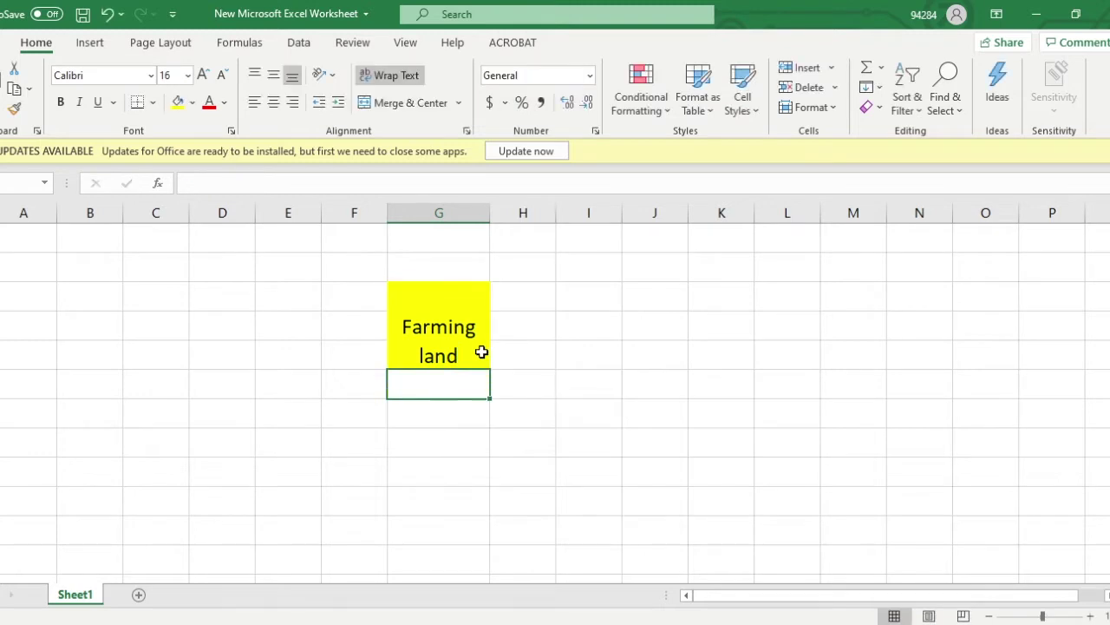
click(481, 351)
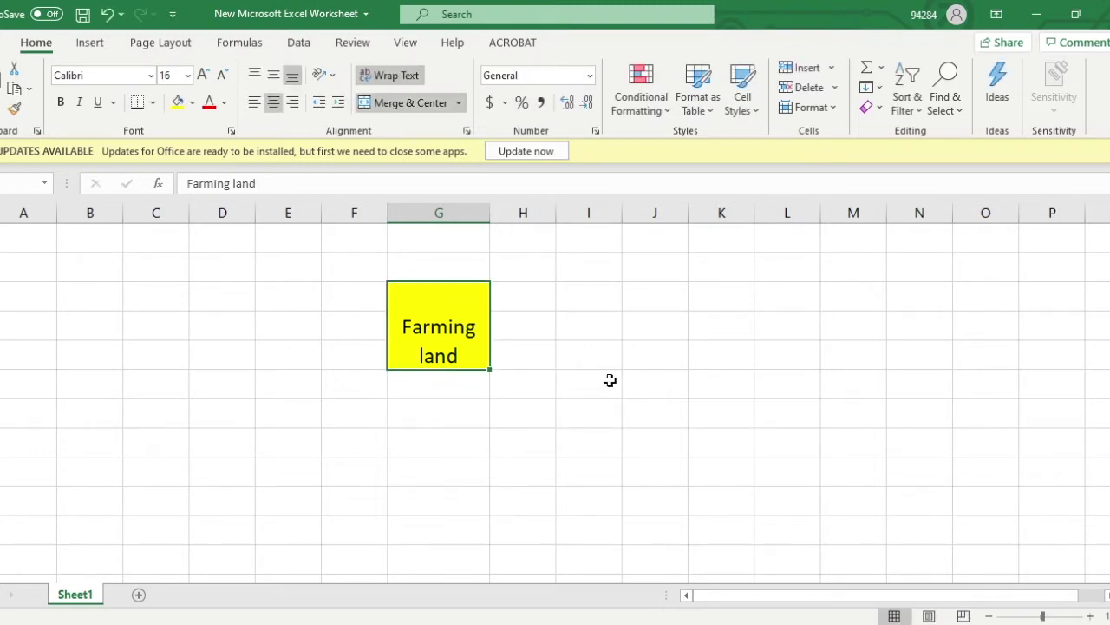
double_click(484, 355)
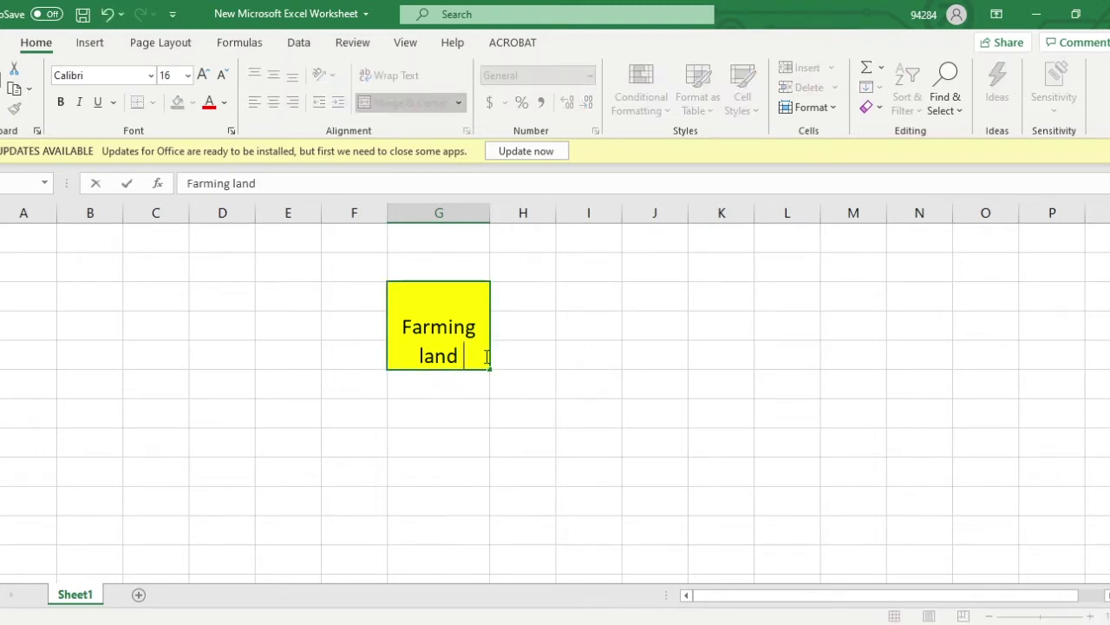
text((O)
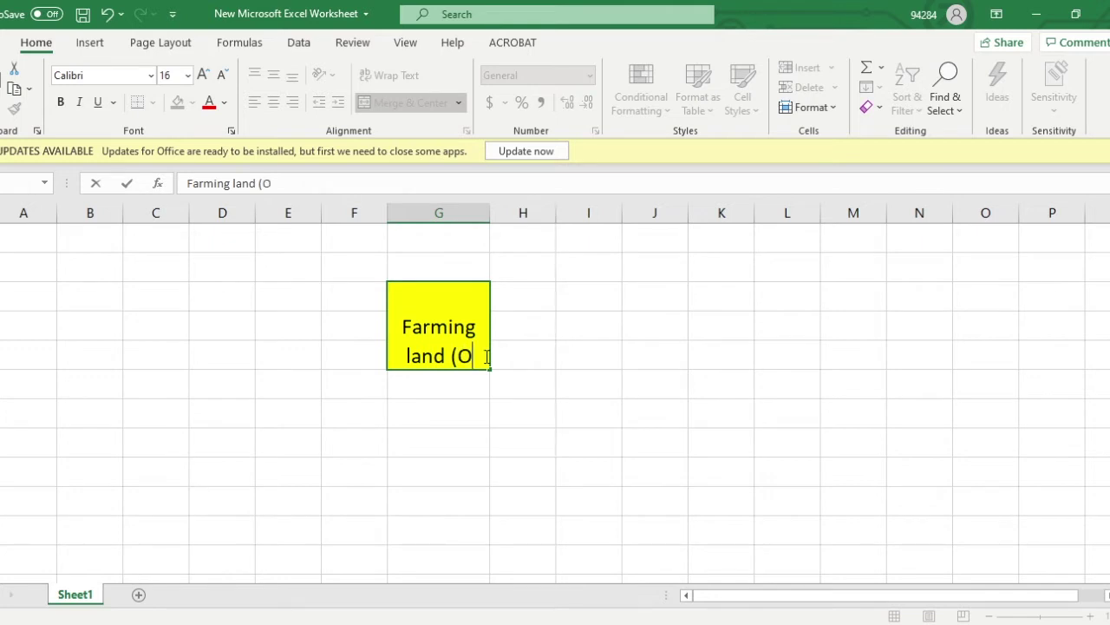
text(ur Land))
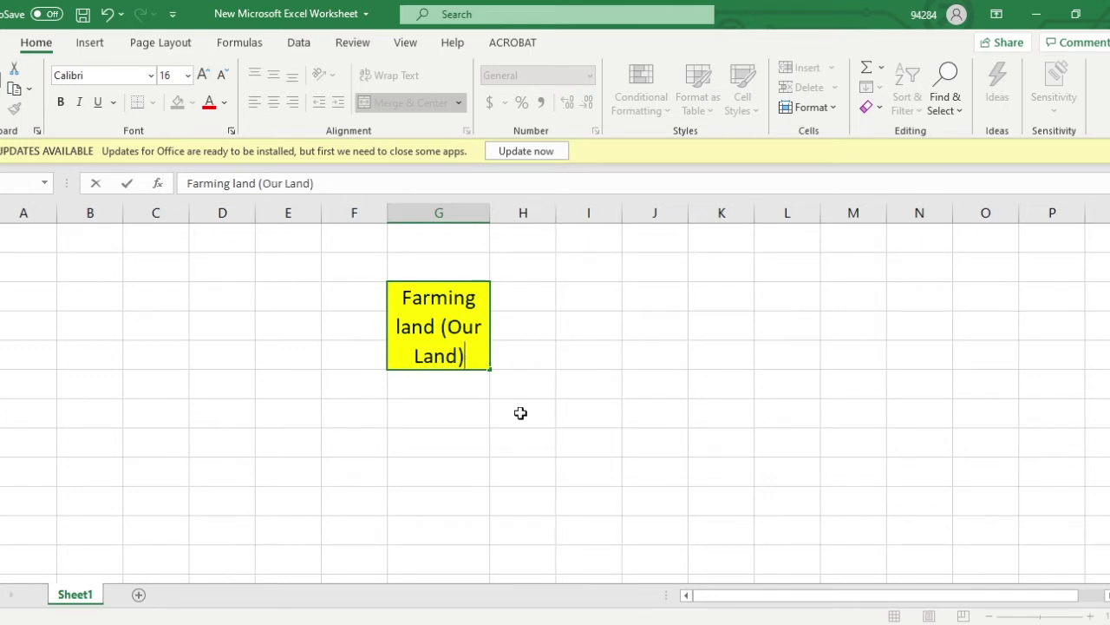
click(390, 431)
- Fill columns D to L green in the second row below the farming land block and merge and center them
drag(218, 411, 800, 411)
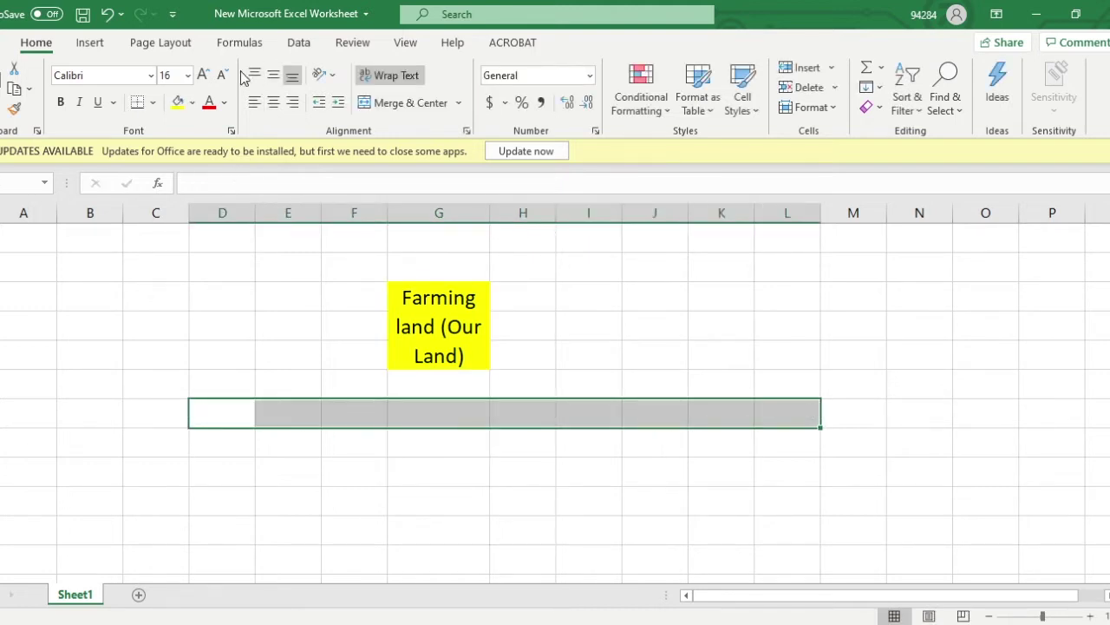
click(193, 103)
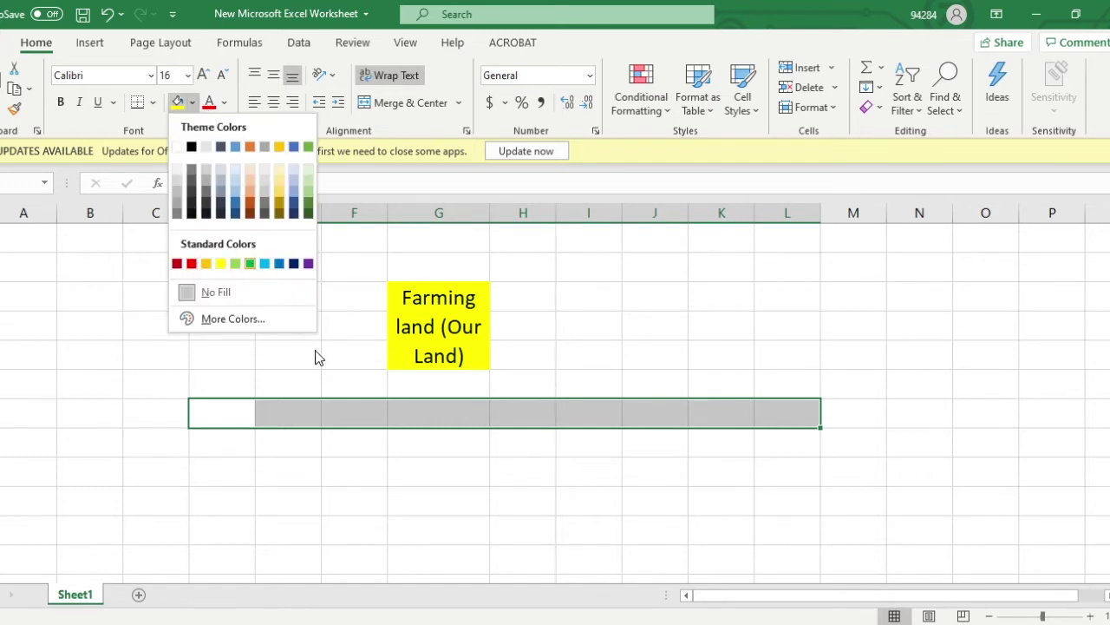
key(Return)
click(421, 105)
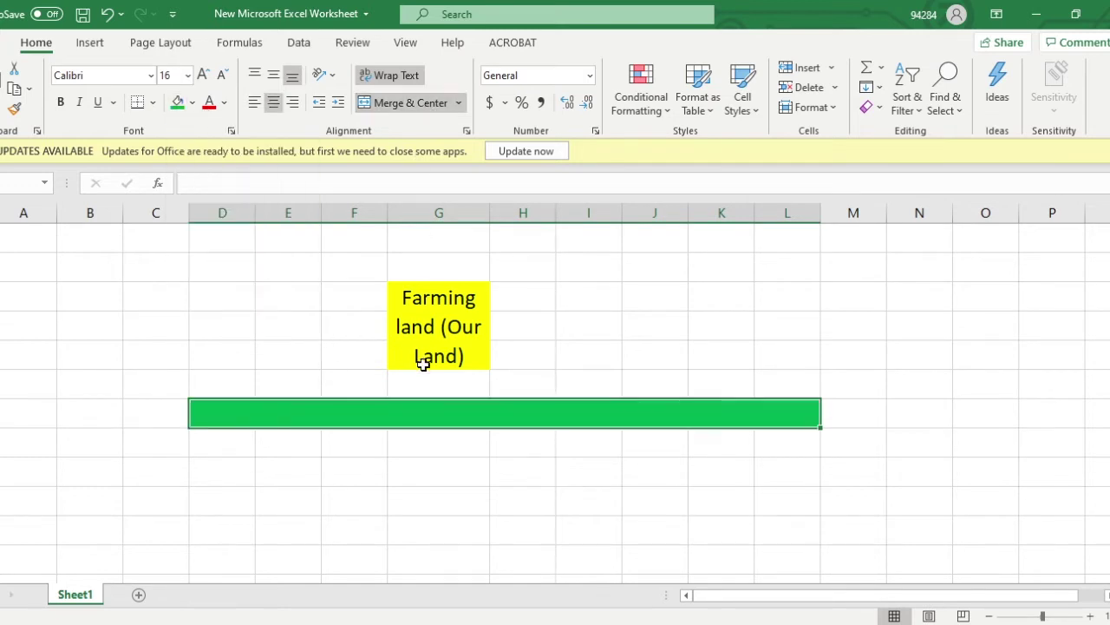
- Label the green merged strip "Road"
double_click(444, 423)
text(Road)
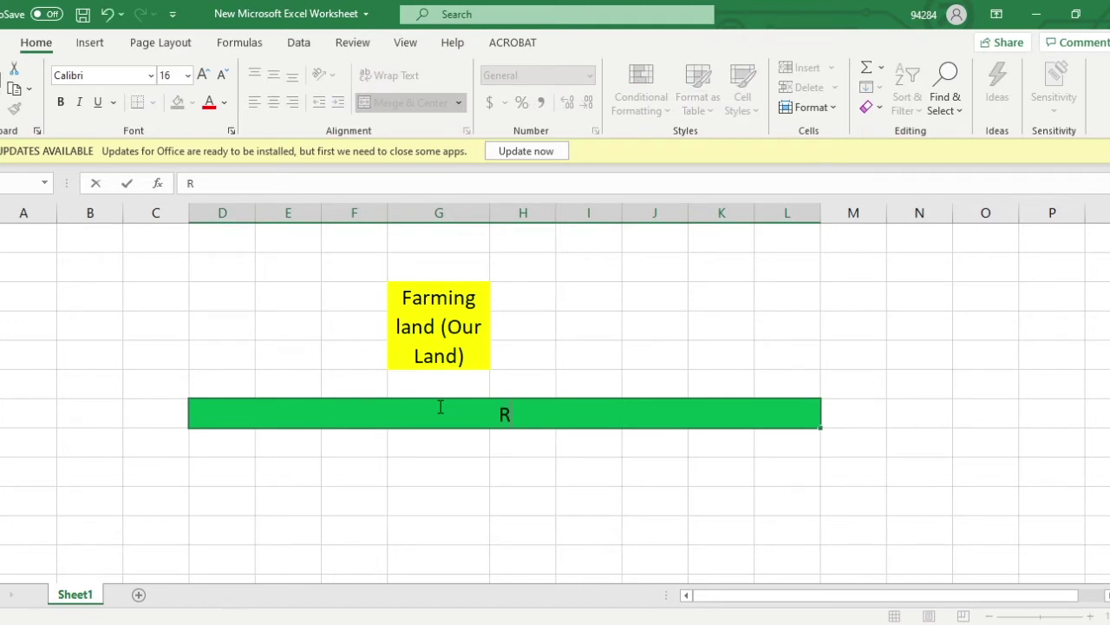
click(572, 354)
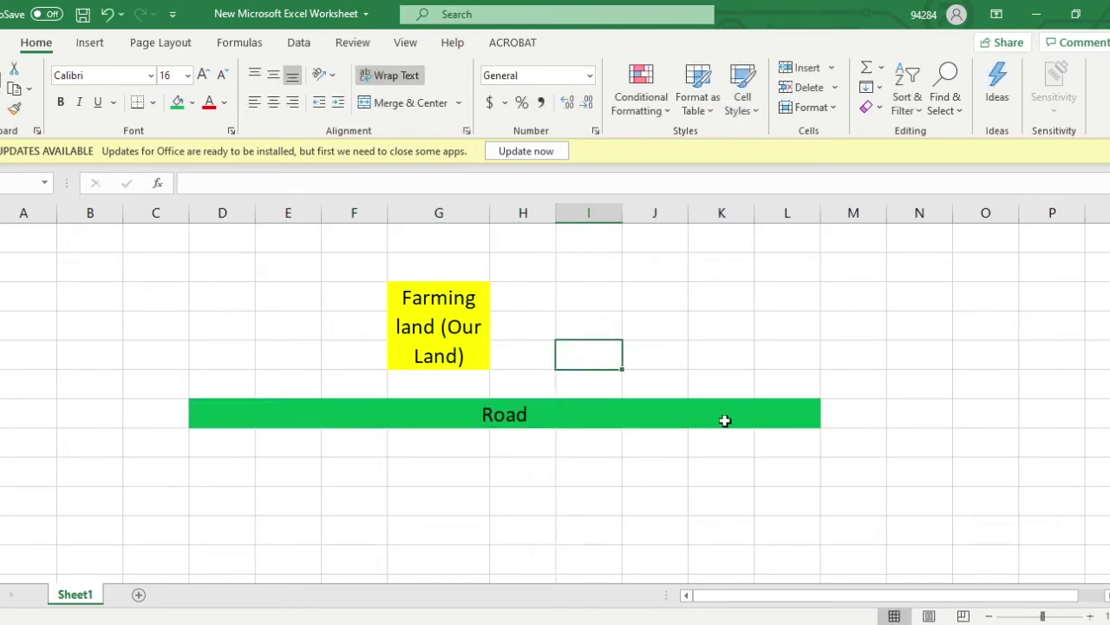
- Fill the two cells in column I level with the top of the farming block blue-gray and merge and center them
drag(613, 305, 602, 335)
click(182, 103)
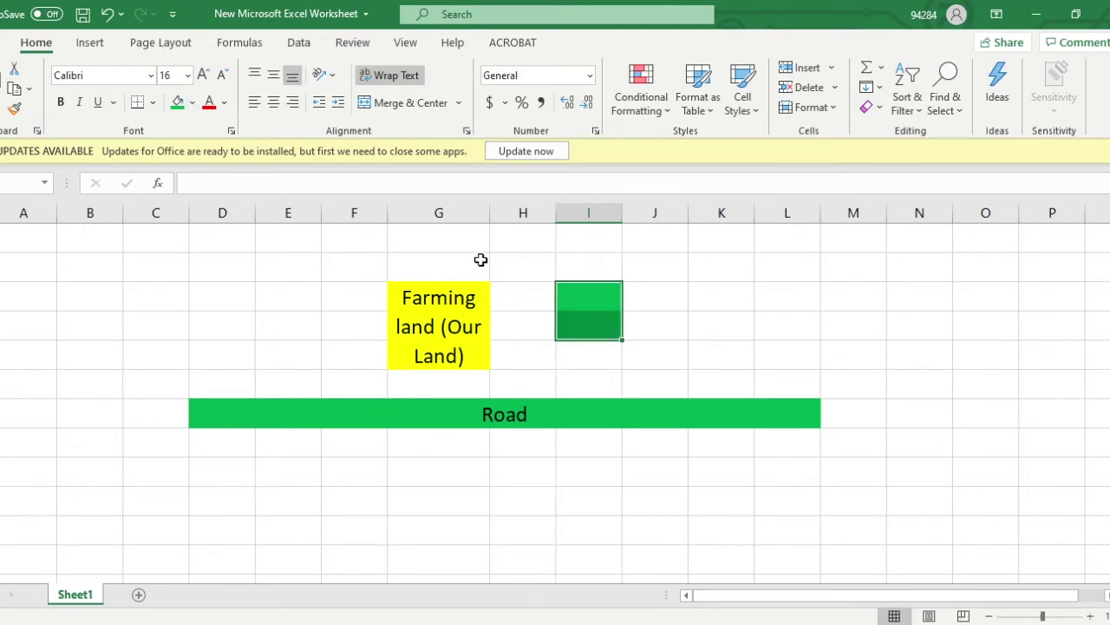
click(193, 102)
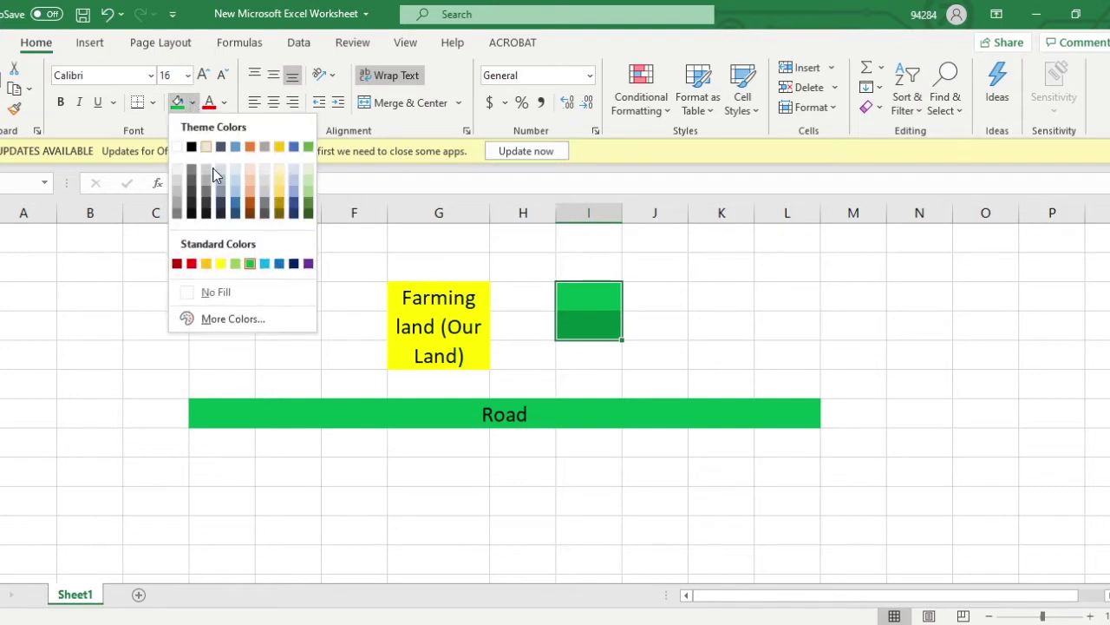
click(223, 189)
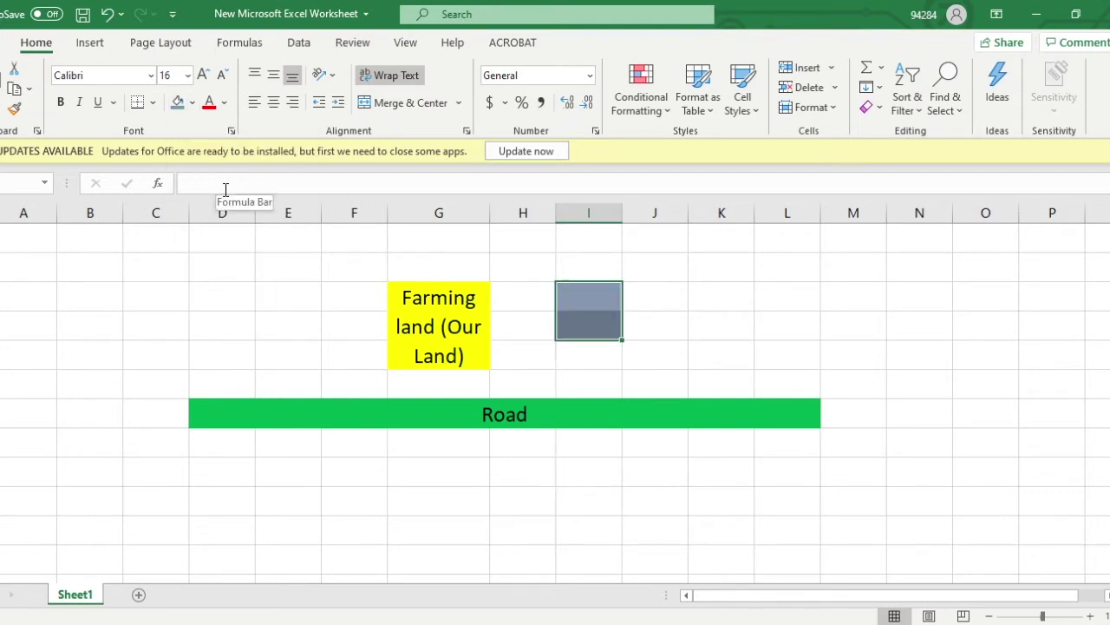
click(390, 102)
- Label the blue-gray merged cell in column I "Playground"
text(Playg)
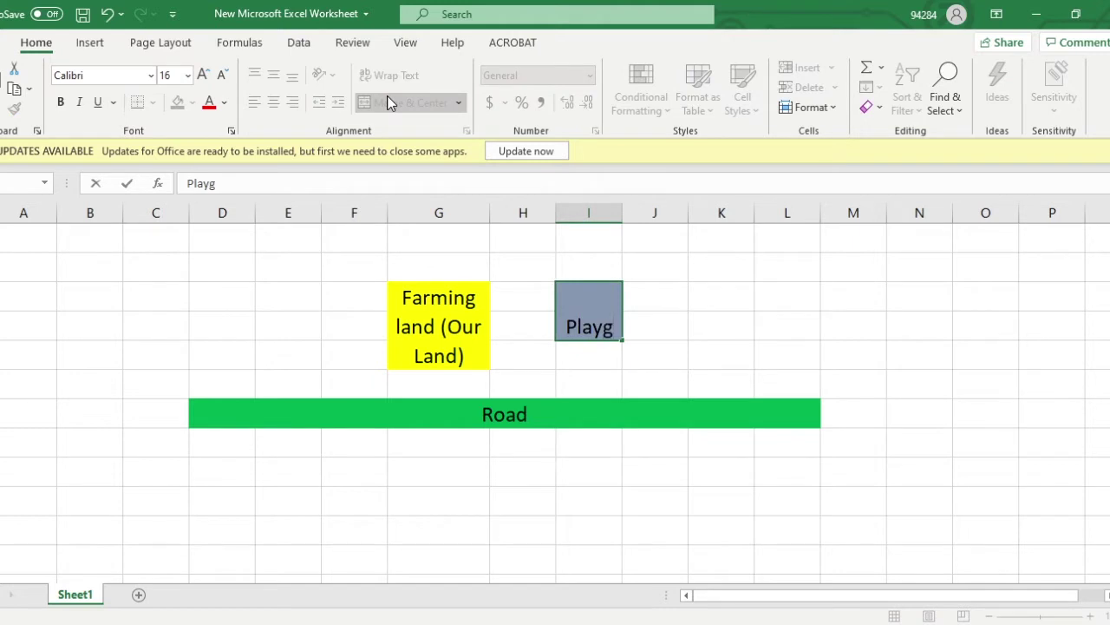
text(round)
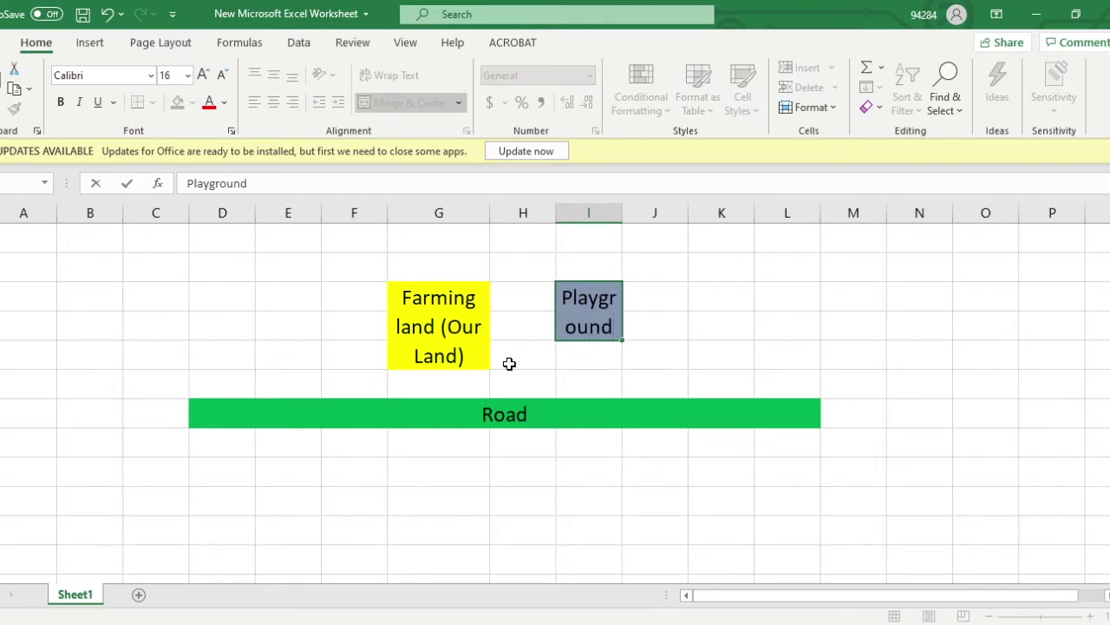
click(610, 363)
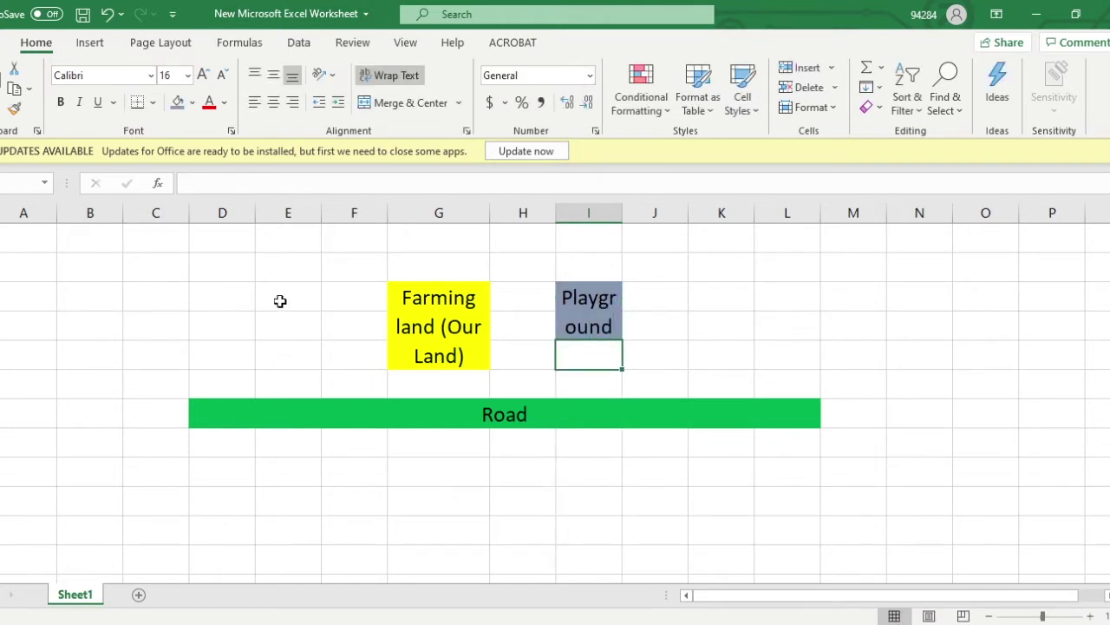
- Merge and center the three cells in column E beside the farming block and enter "Aprtment" in them
drag(276, 290, 283, 350)
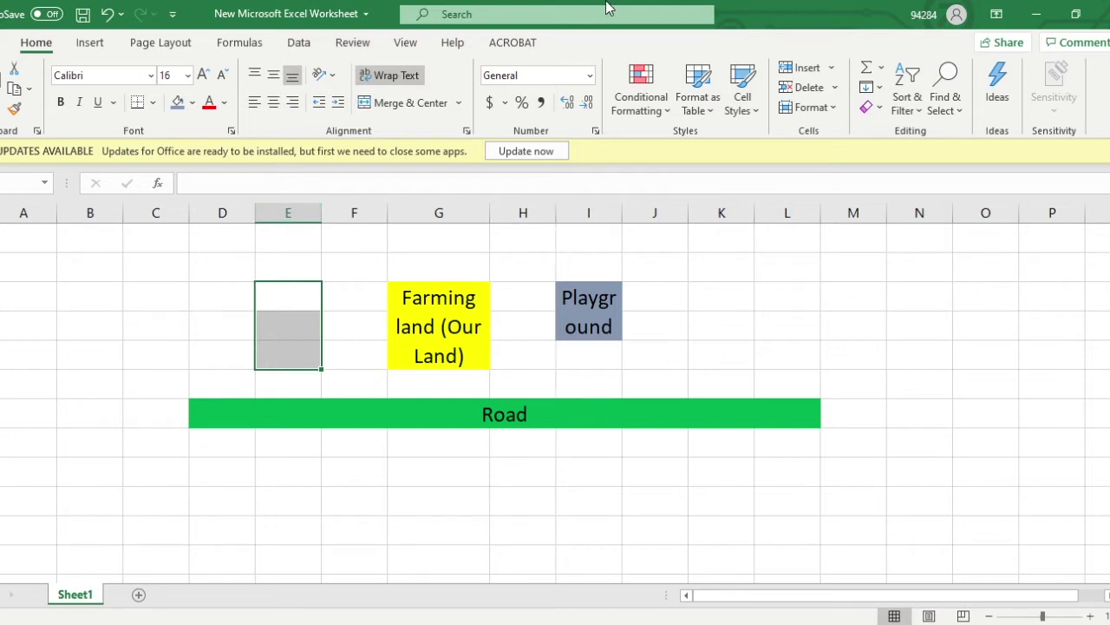
click(404, 103)
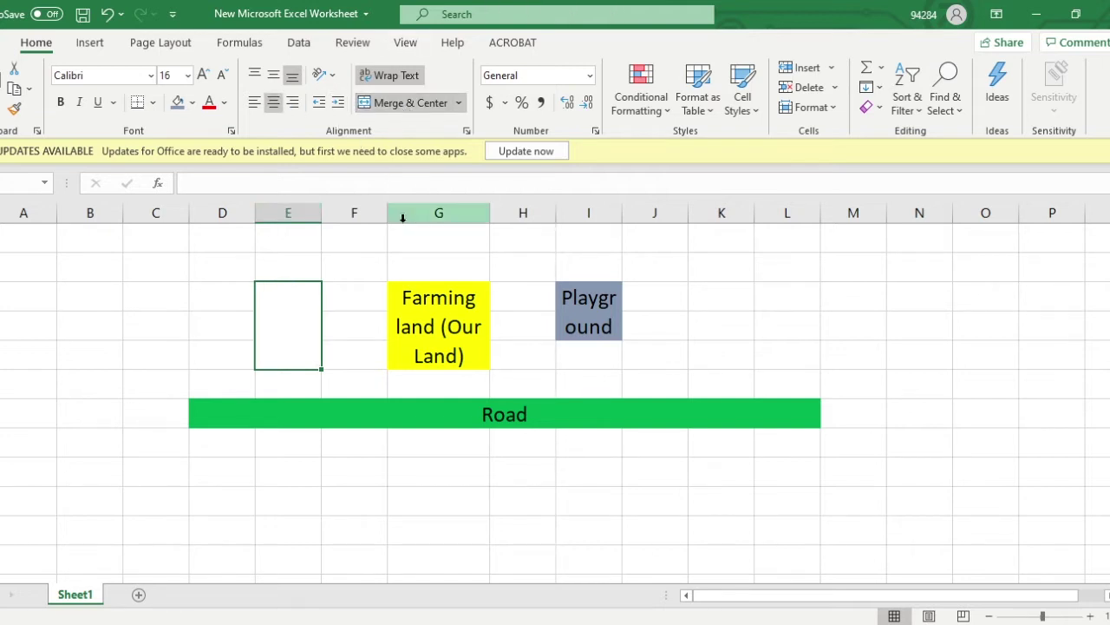
text(Aprtment)
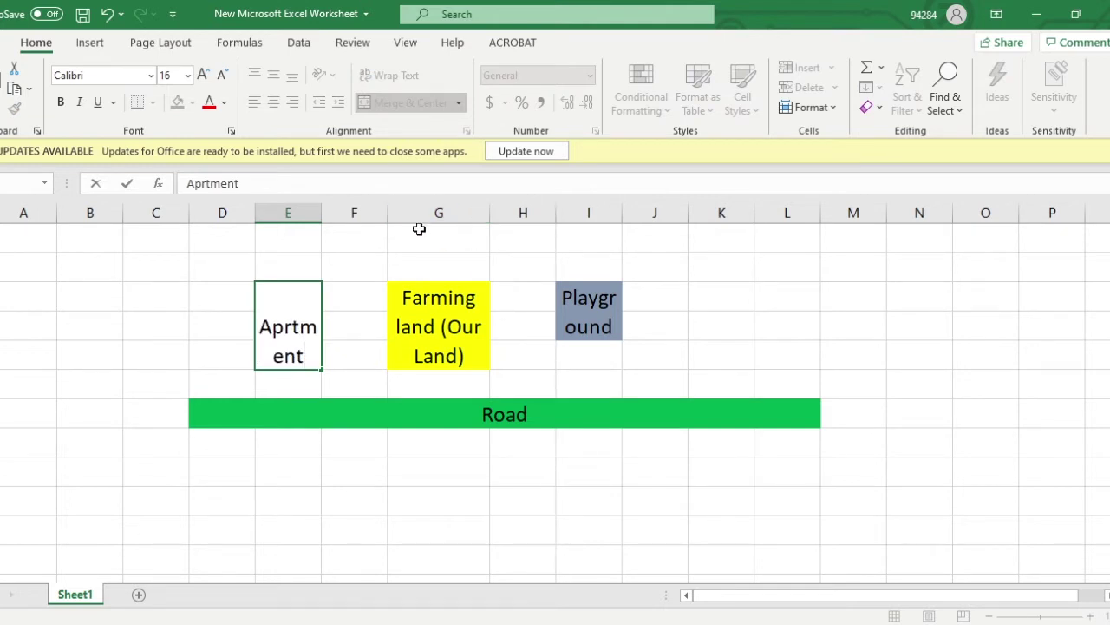
- Narrow column D and widen column E so the "Aprtment" label fits on one line
click(253, 210)
drag(255, 212, 219, 218)
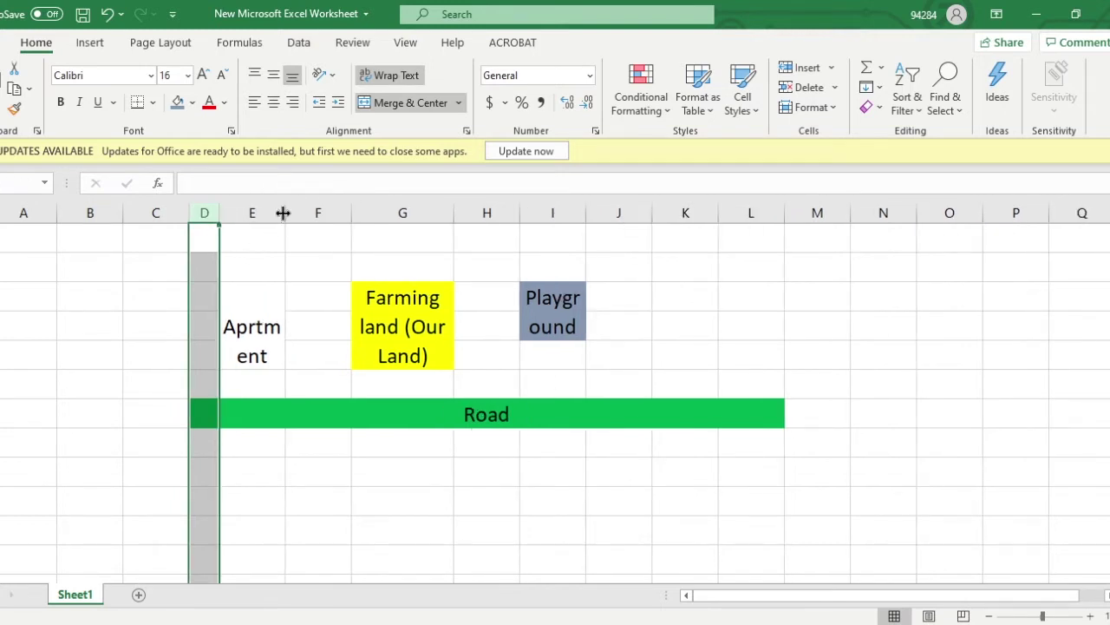
drag(286, 213, 328, 212)
- Extend the label in the merged column E cell to read "Aprtment Building"
click(309, 354)
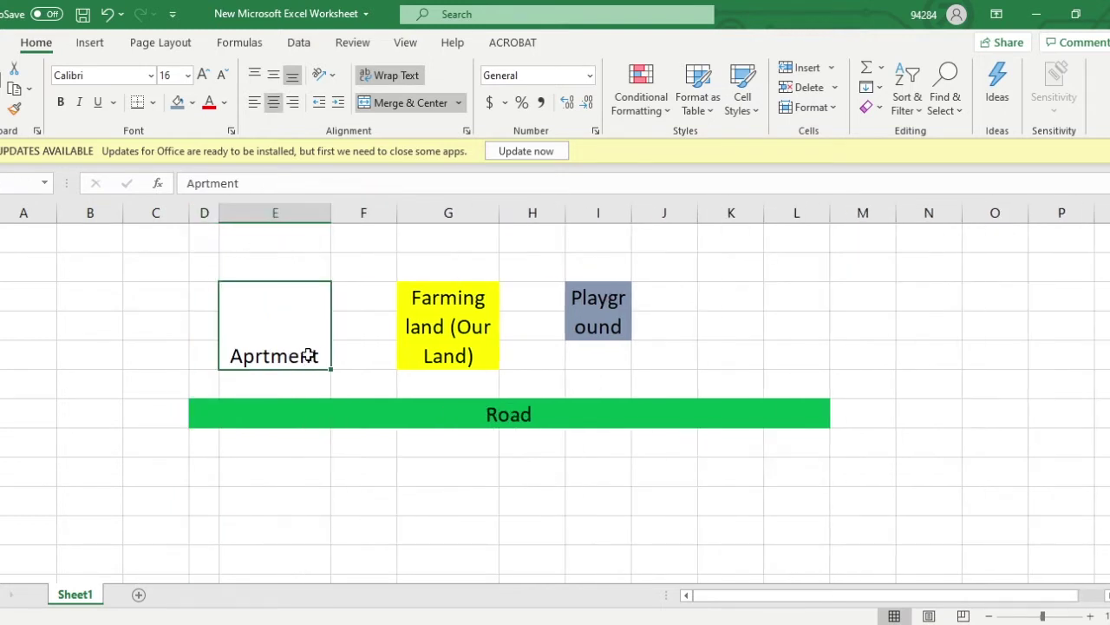
double_click(318, 354)
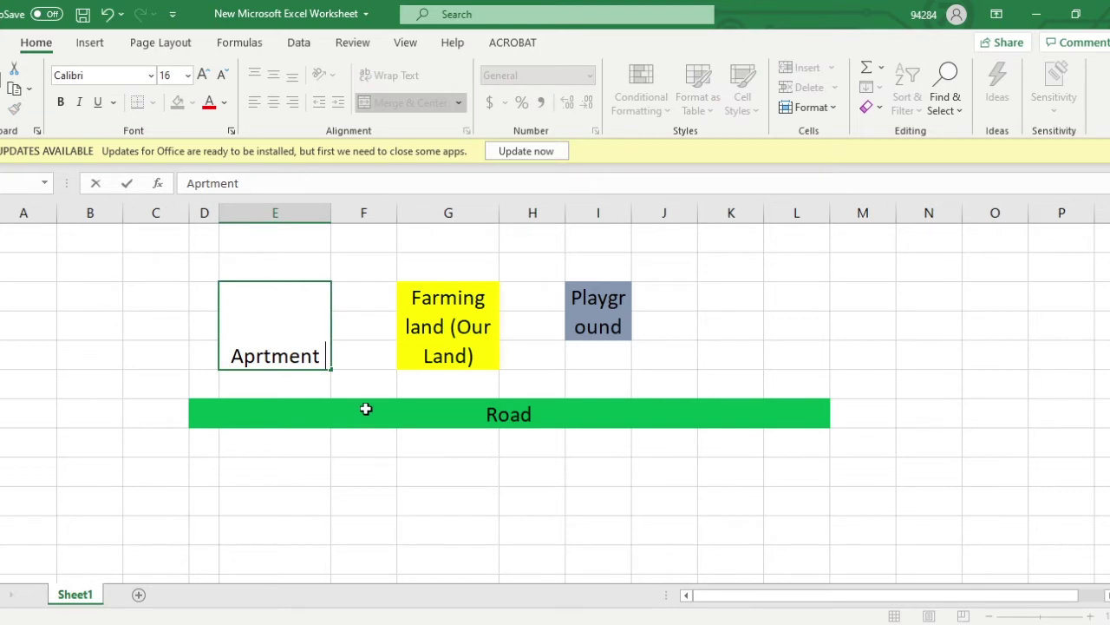
text(Building)
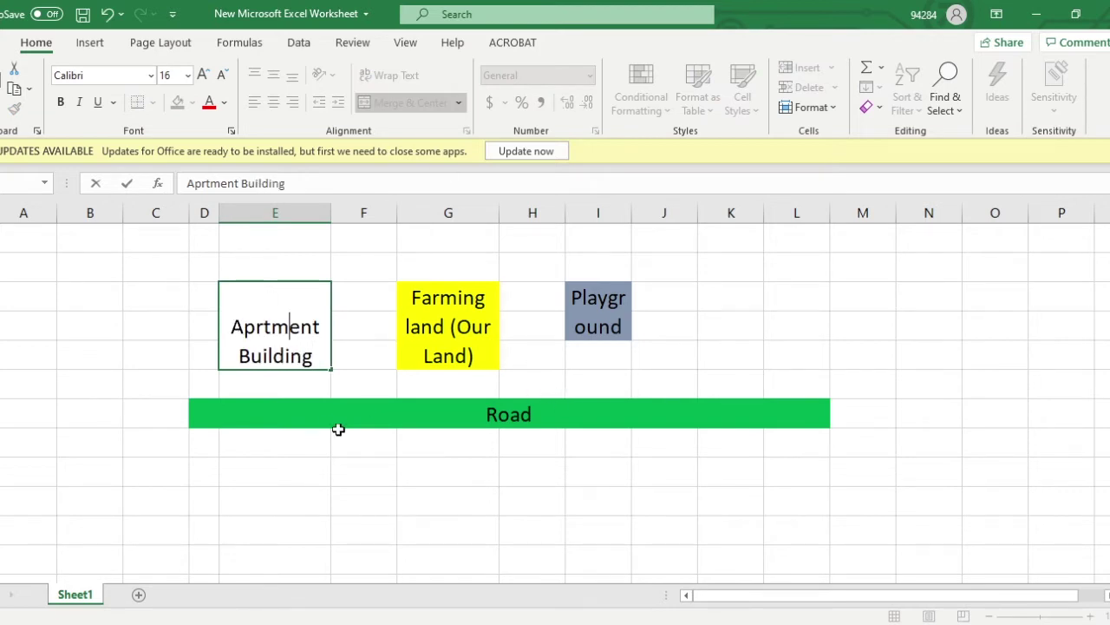
click(337, 423)
- Fill the "Aprtment Building" cell with the orange theme color
click(309, 325)
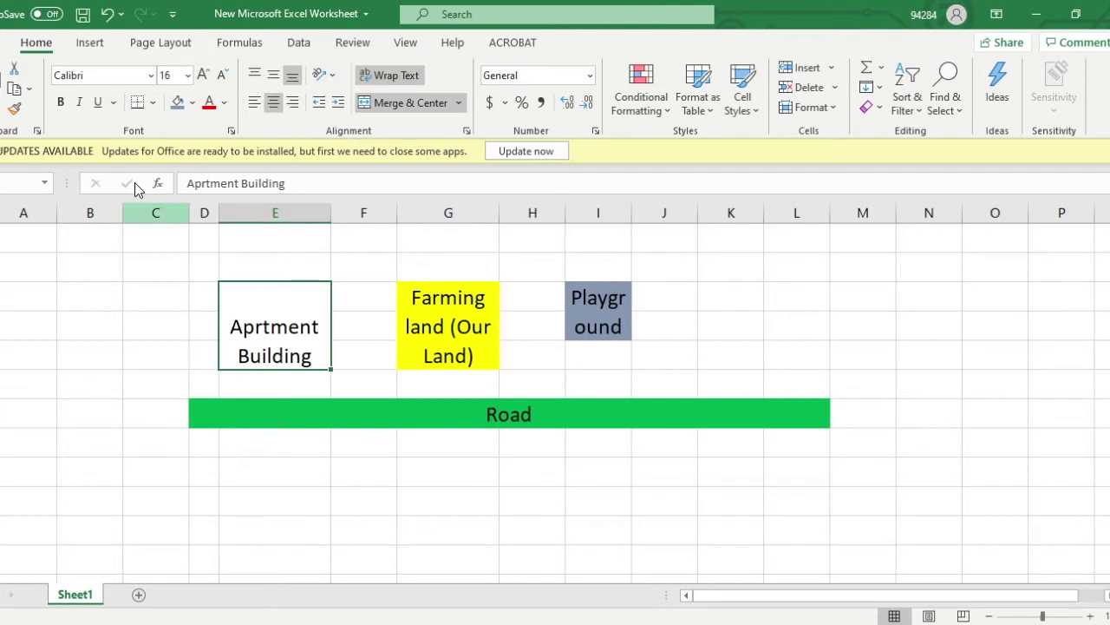
click(192, 105)
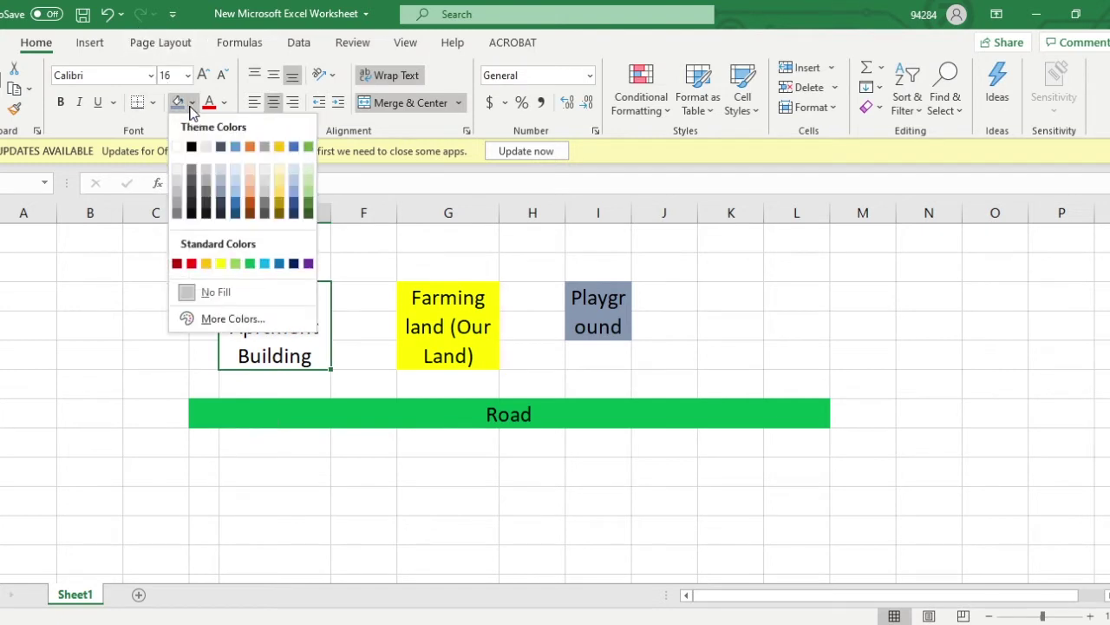
click(253, 150)
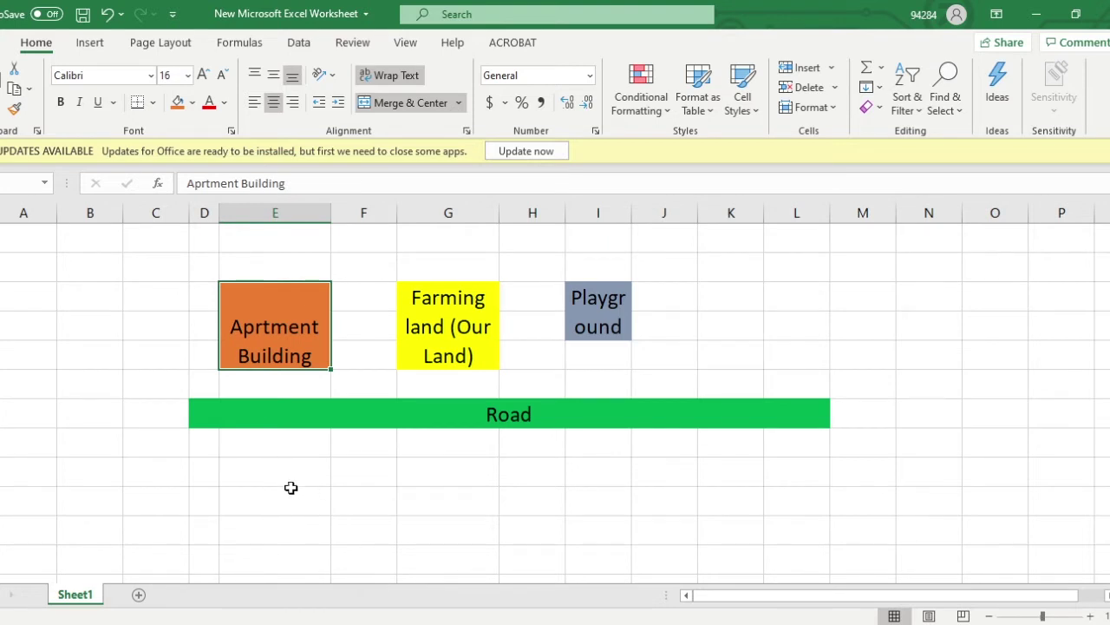
- Merge and center the two cells in column E below the road and enter "Land Sale" in them
click(237, 463)
drag(249, 467, 254, 501)
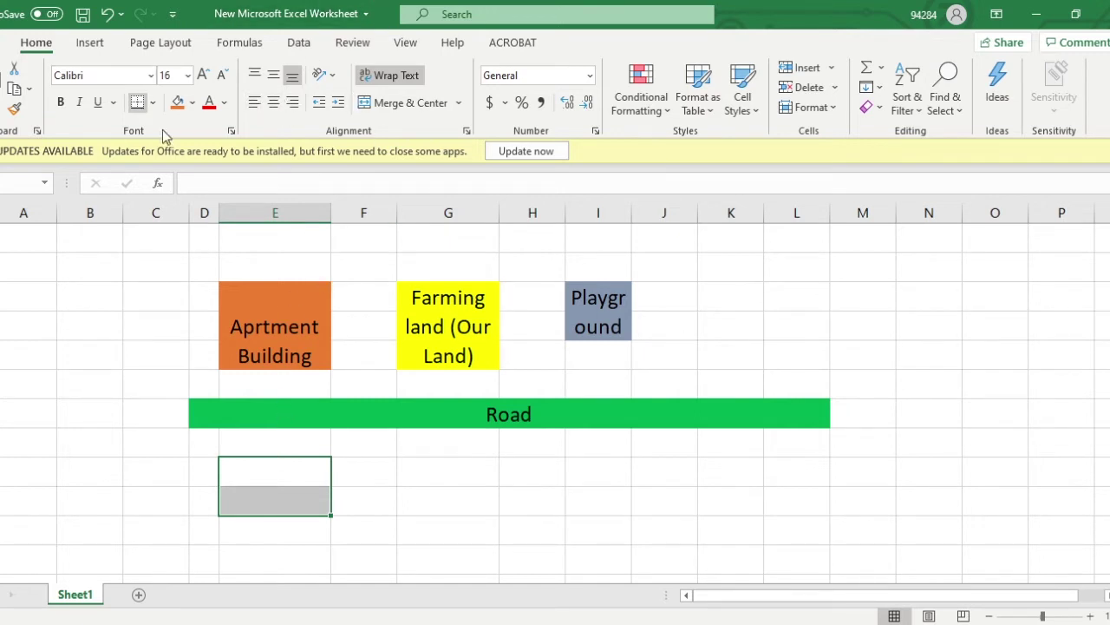
click(362, 104)
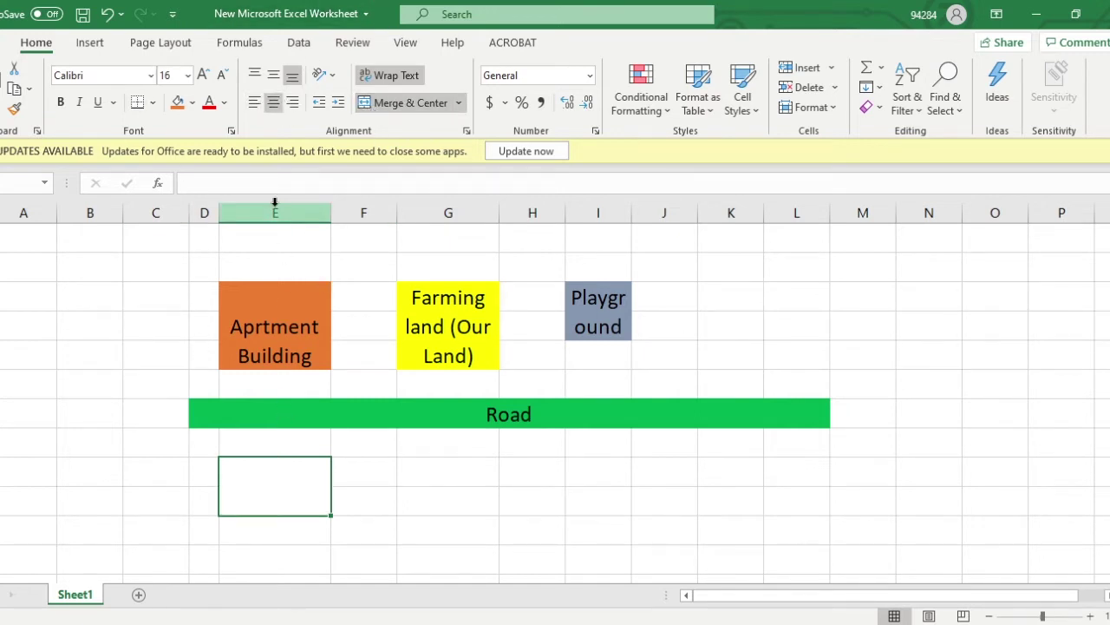
text(Land Sale)
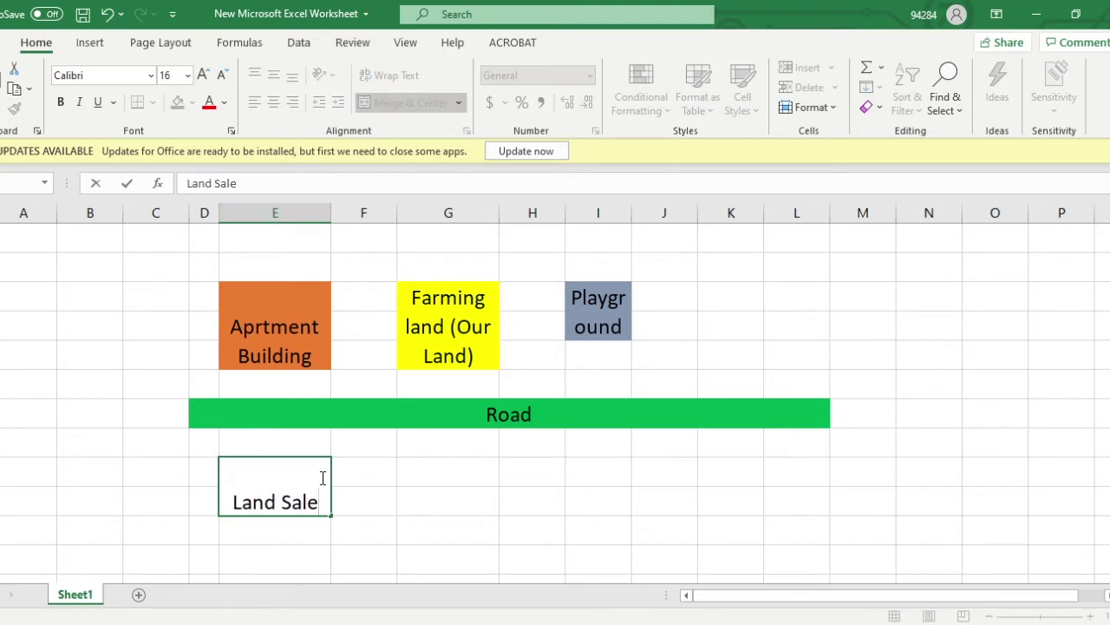
click(297, 538)
- Fill the "Land Sale" cell with a light gray theme color
click(293, 486)
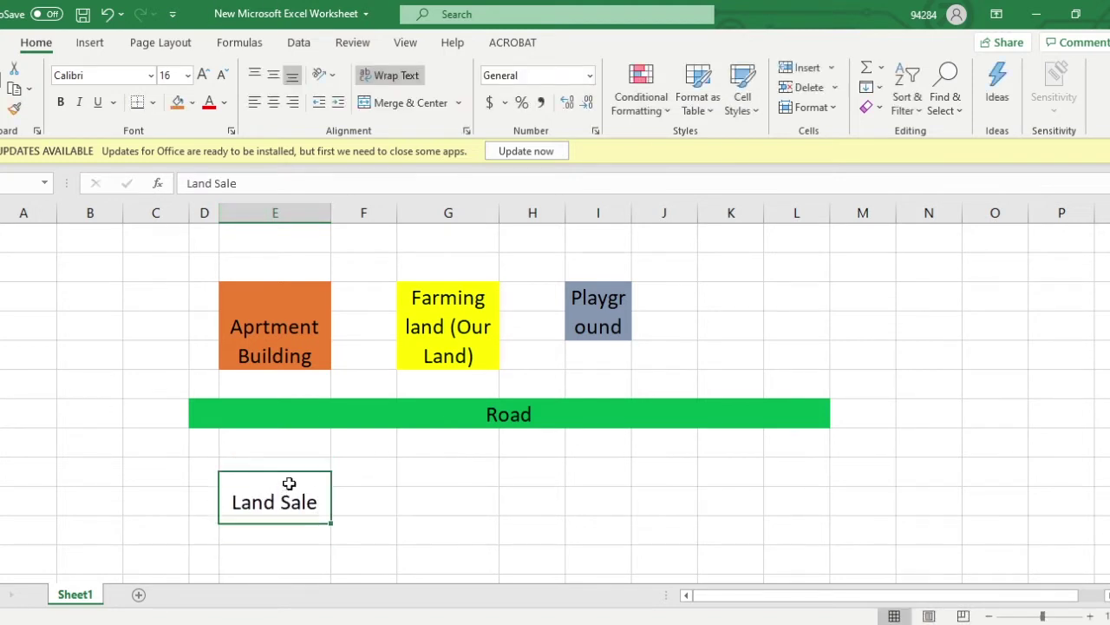
click(192, 102)
click(263, 192)
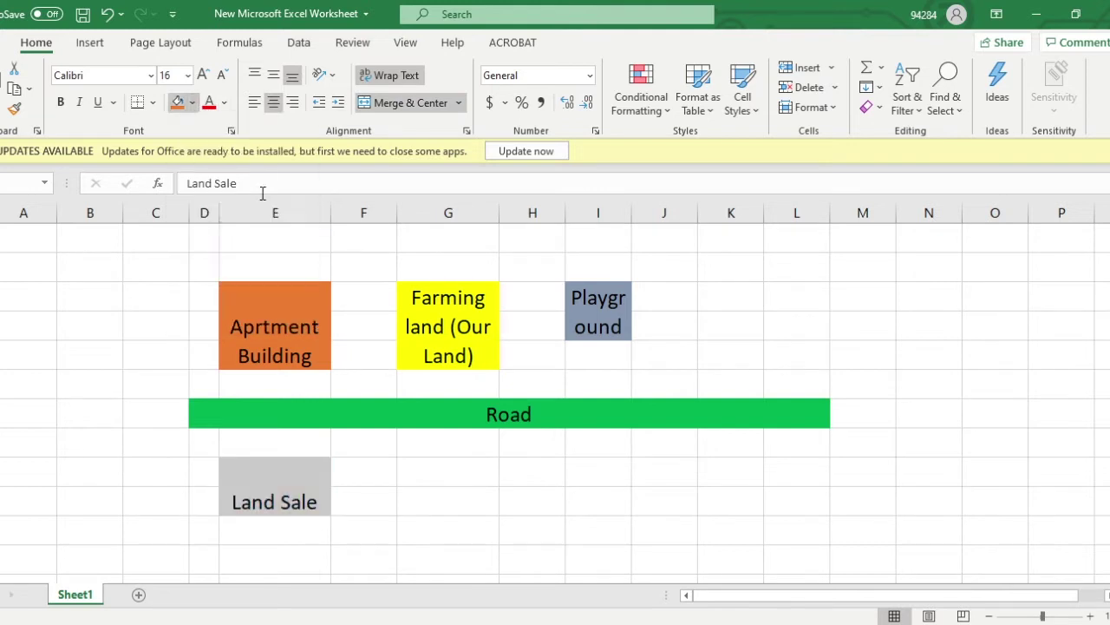
- Merge and center the two cells in column G below the road, level with the "Land Sale" block
click(506, 502)
click(473, 471)
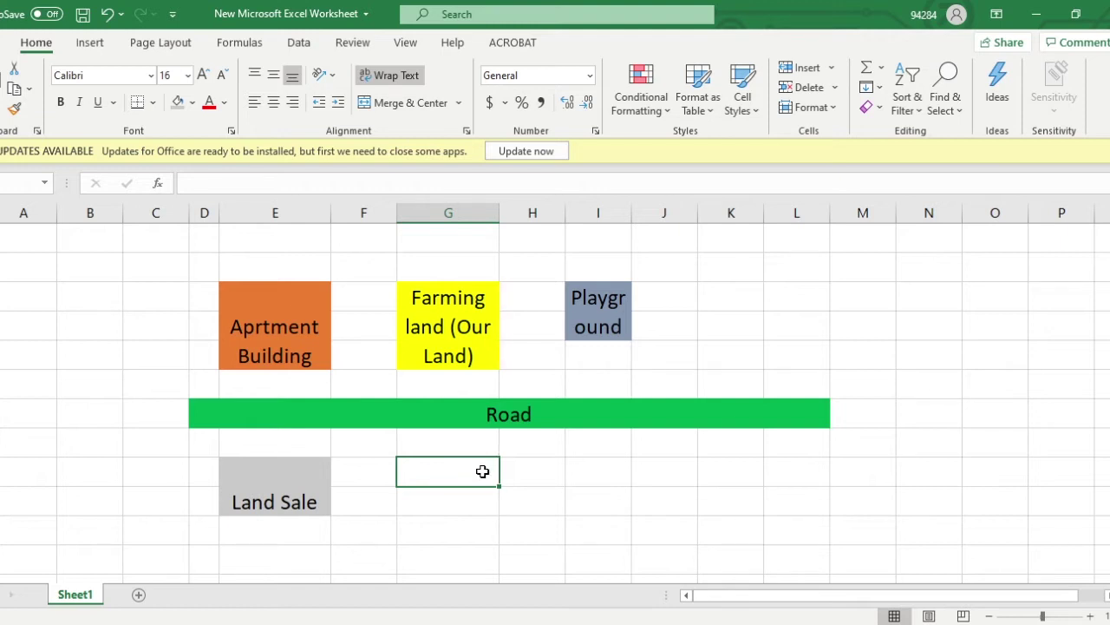
drag(532, 468, 537, 498)
drag(460, 478, 464, 501)
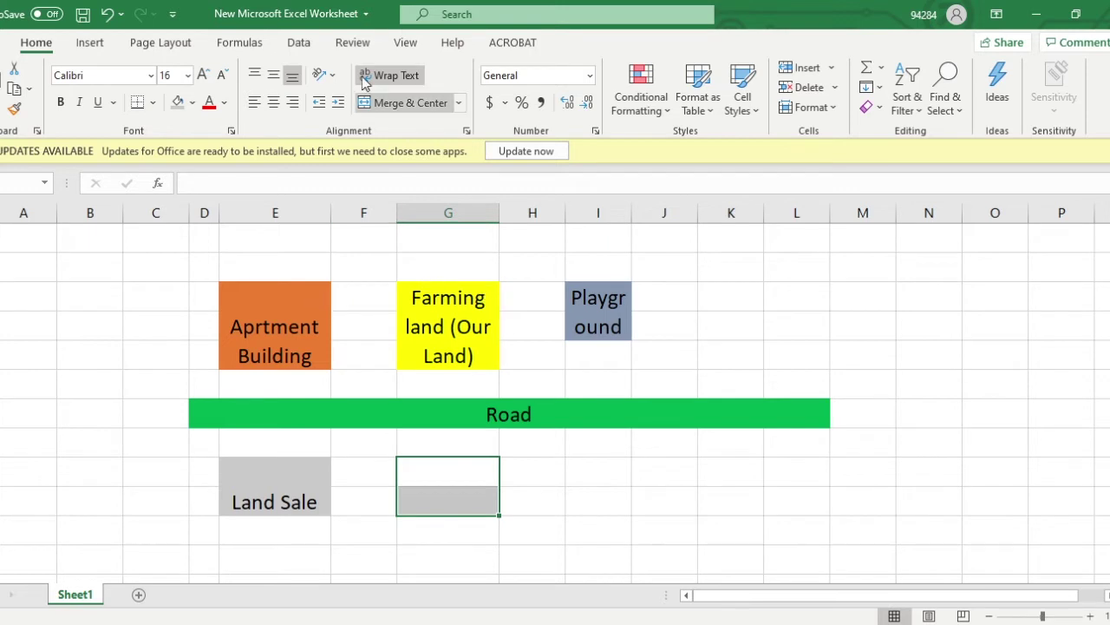
click(378, 106)
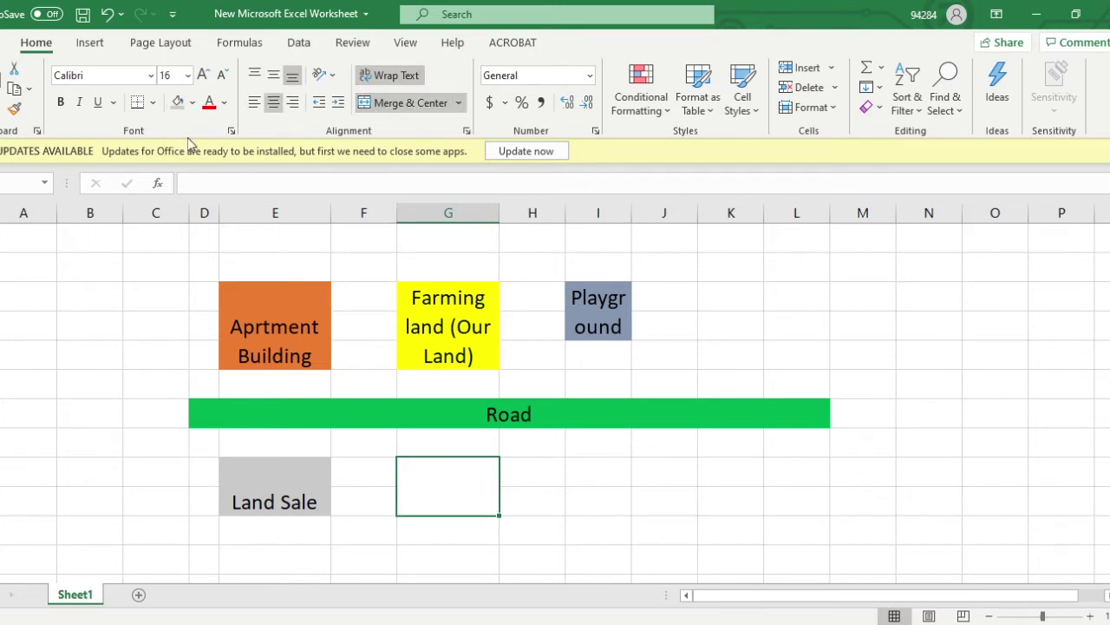
- Fill the merged column G cell below the road with a light blue theme color and enter "Car Park" in it
click(192, 102)
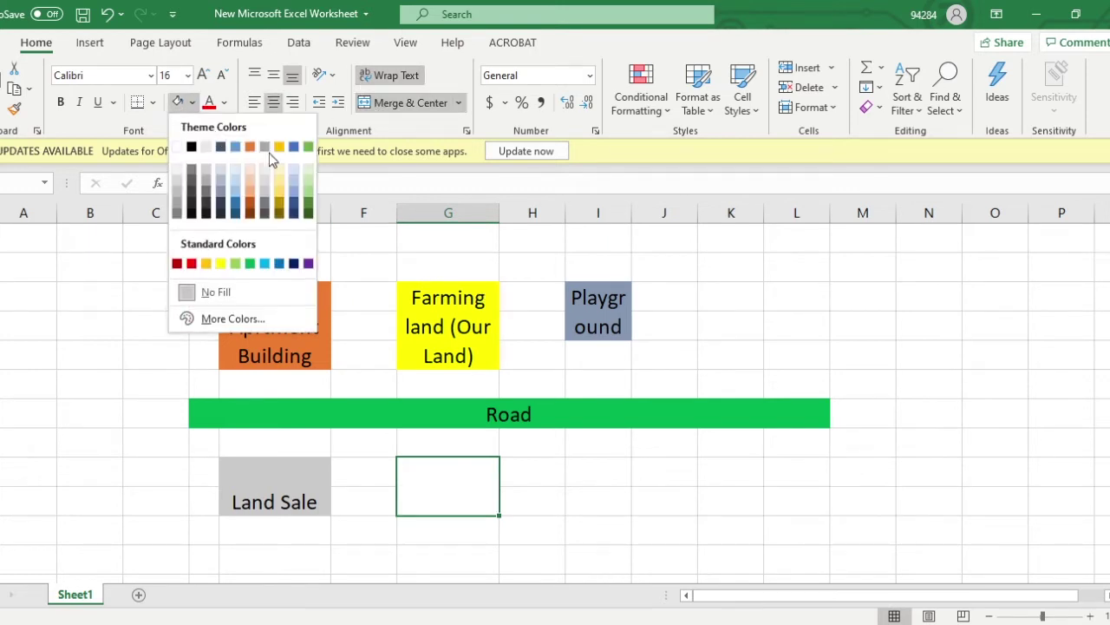
click(295, 190)
text(c)
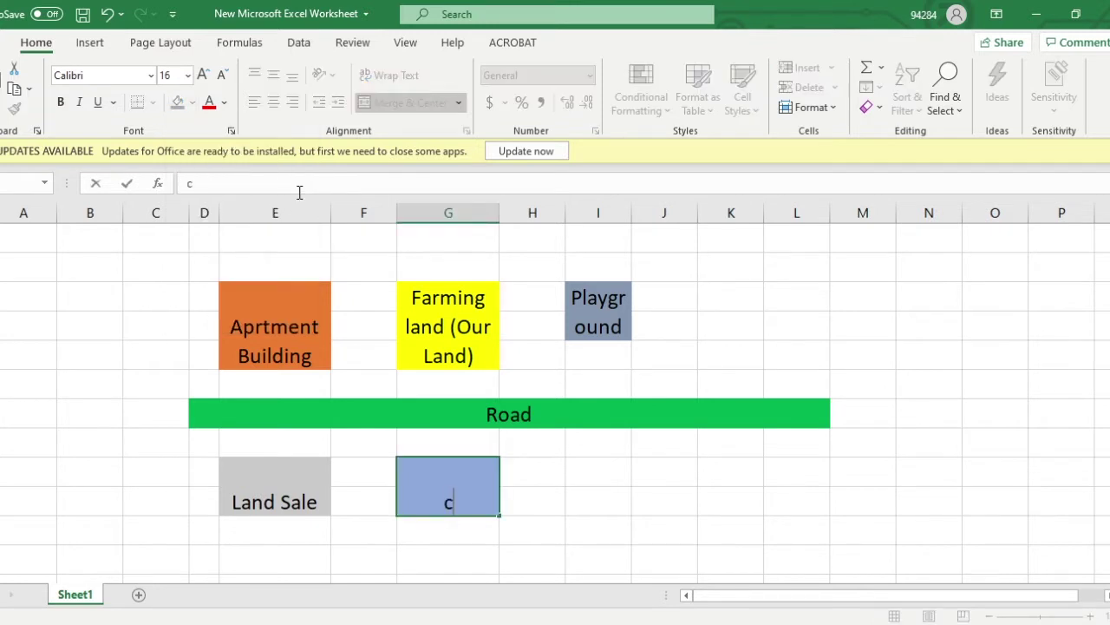
text(AR Park)
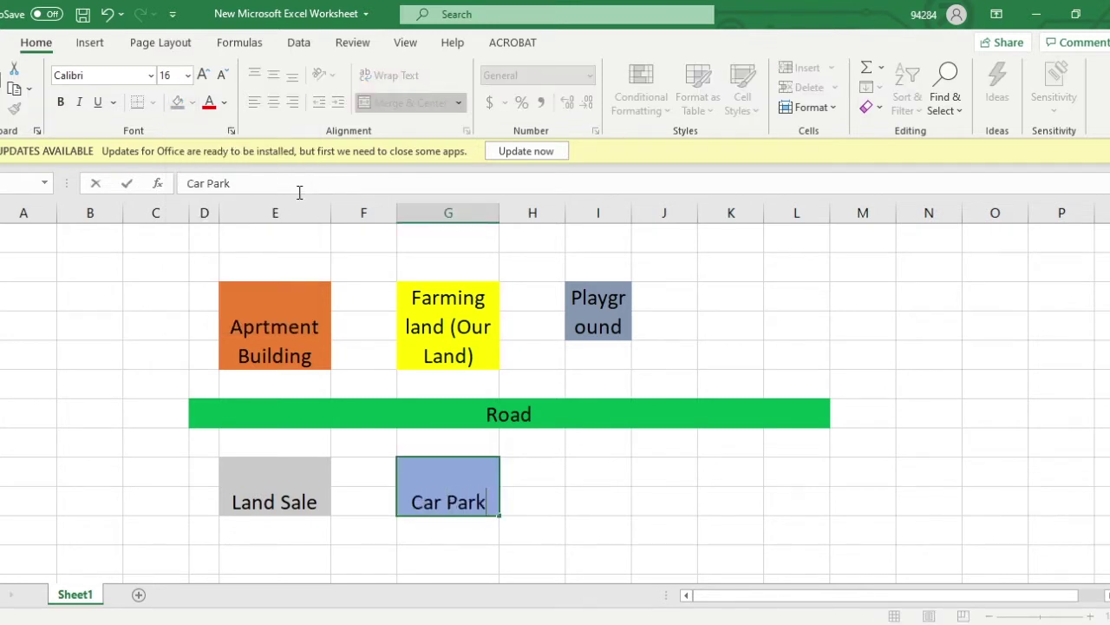
click(508, 494)
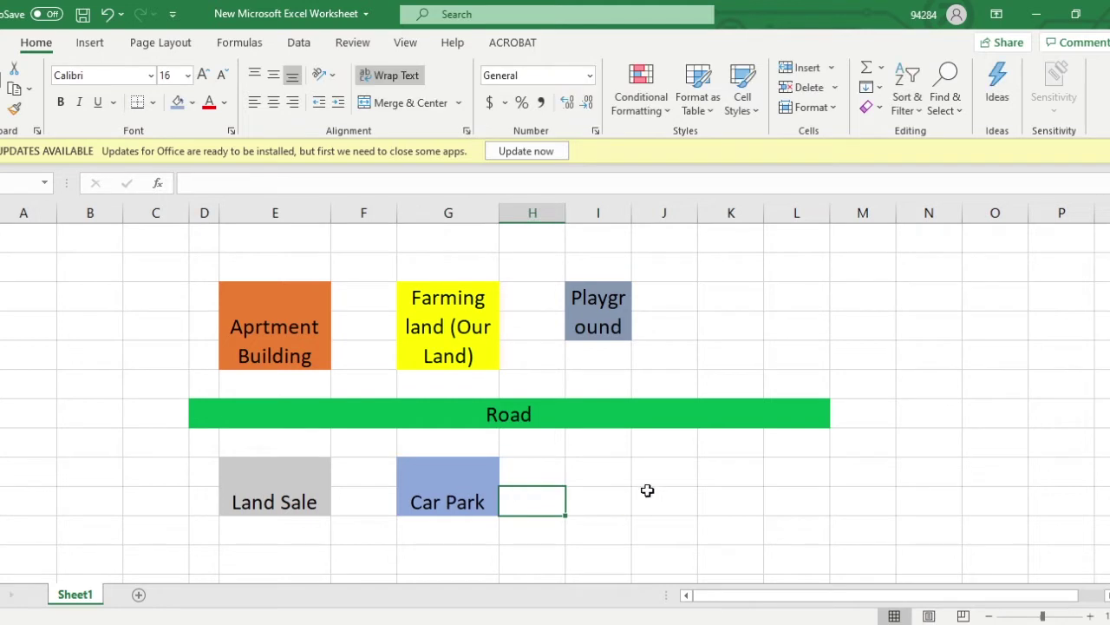
click(649, 490)
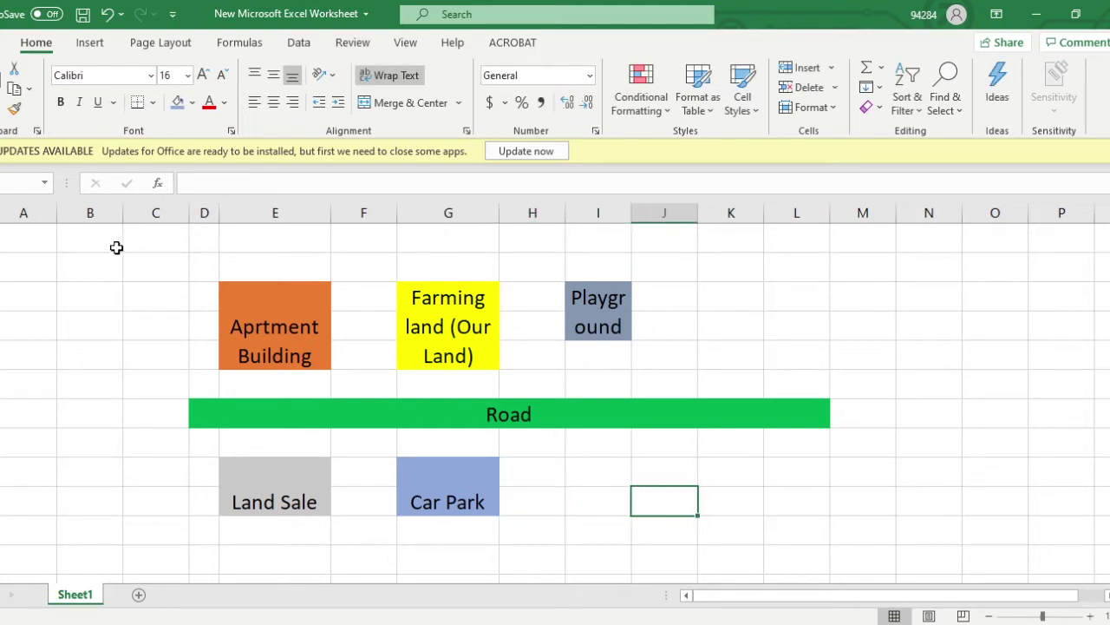
drag(98, 240, 815, 544)
click(763, 514)
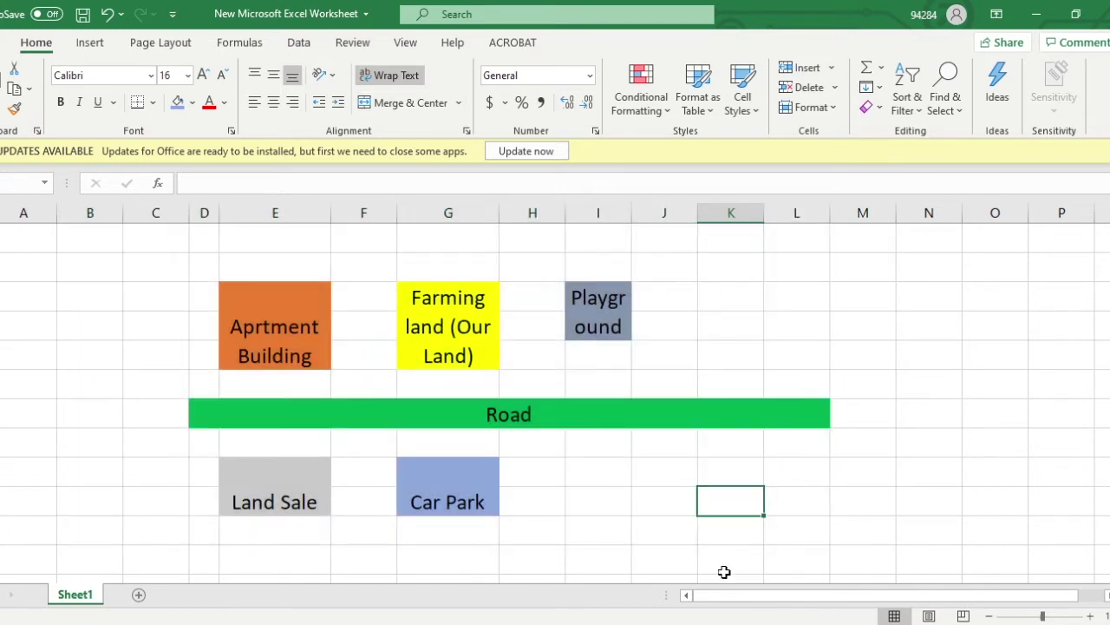
key(ctrl+z)
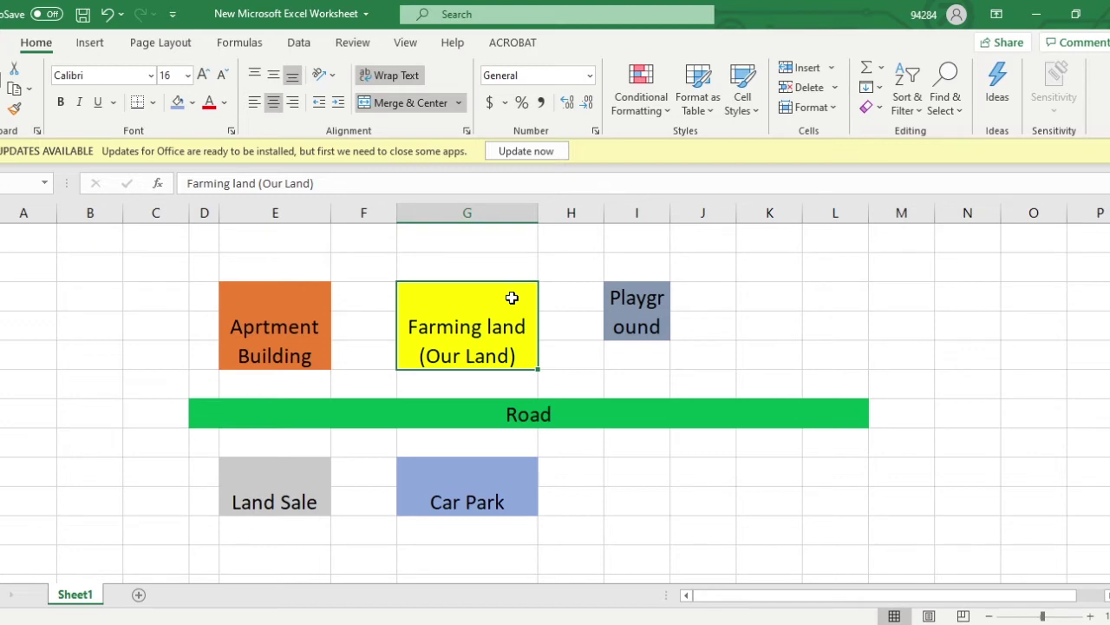
- View the "Step 2" valuation premise page in Adobe Acrobat, return to the Excel worksheet and look over the blocks around the farming land
click(666, 621)
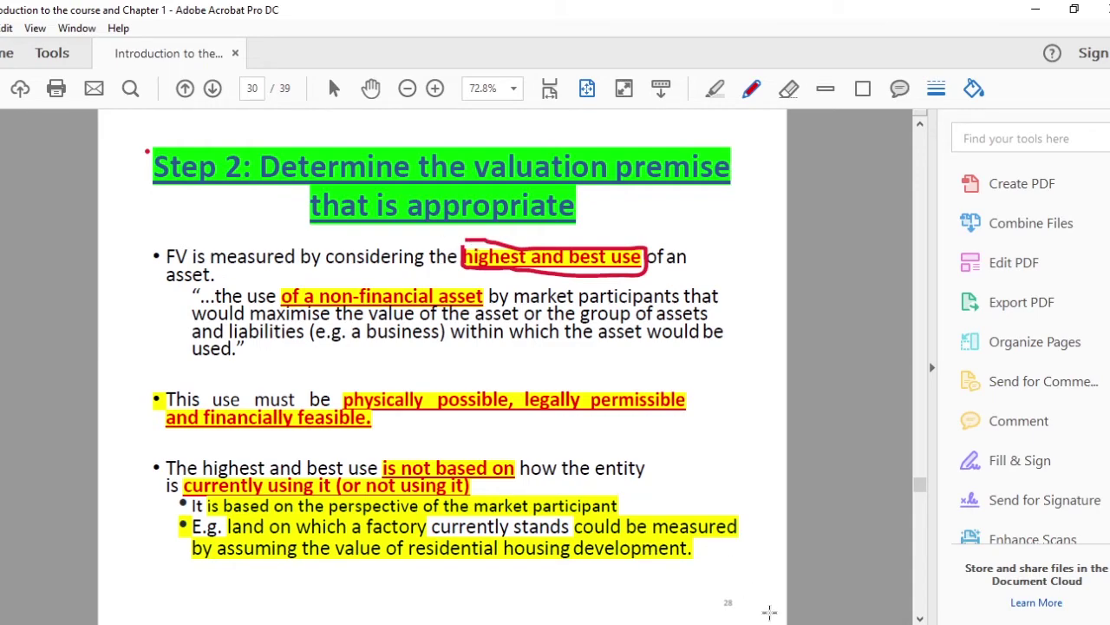
key(alt+Tab)
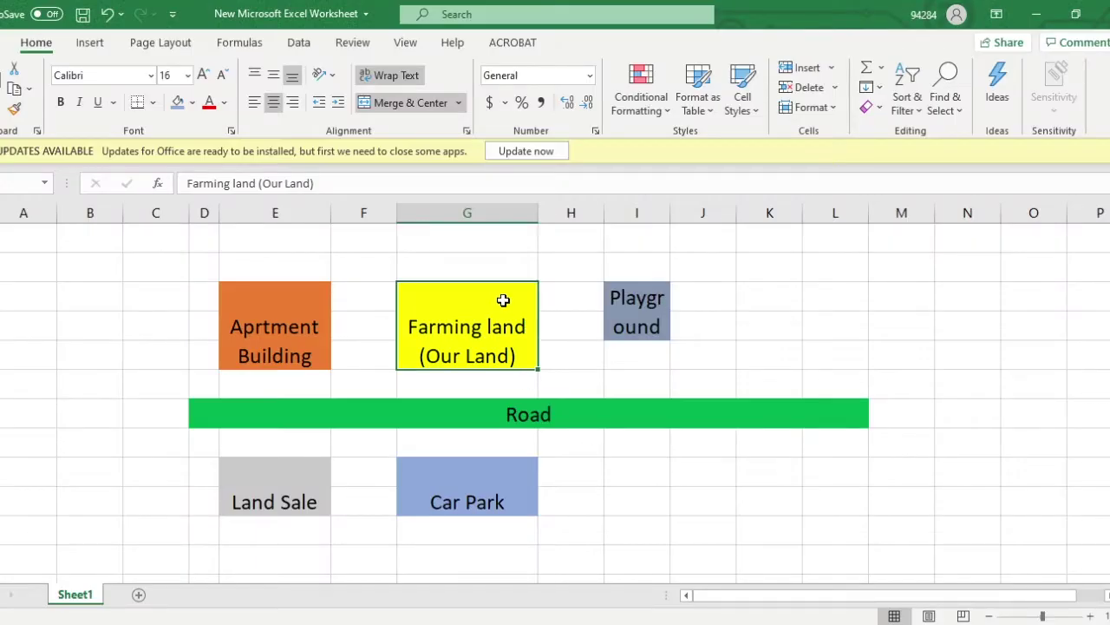
click(268, 295)
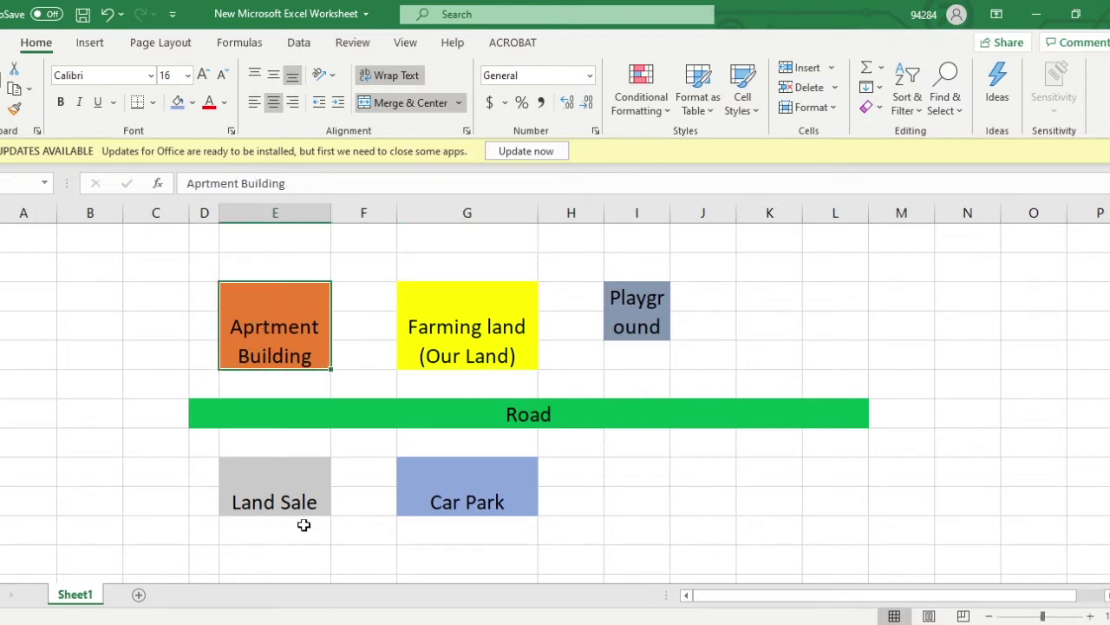
click(308, 495)
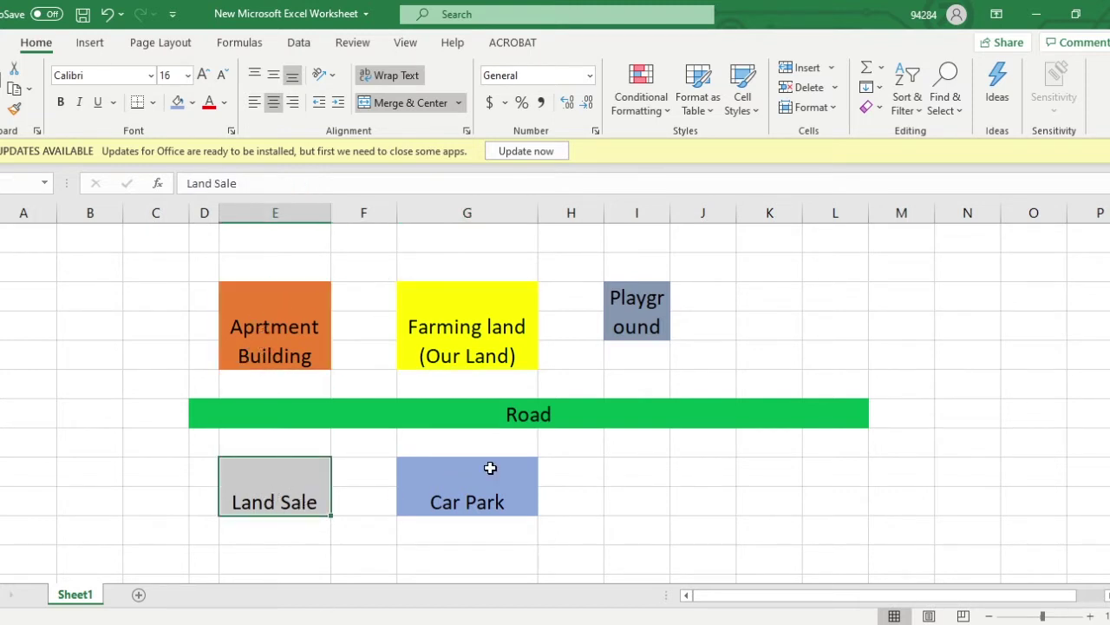
click(490, 468)
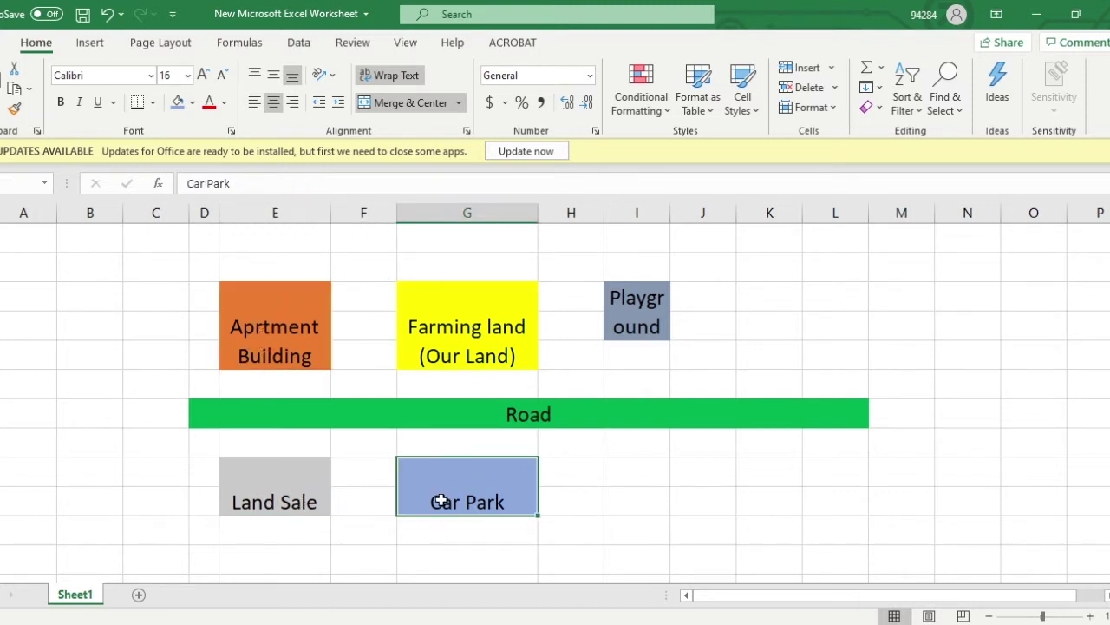
- Widen column I so the "Playground" label fits on one line
double_click(670, 219)
click(665, 308)
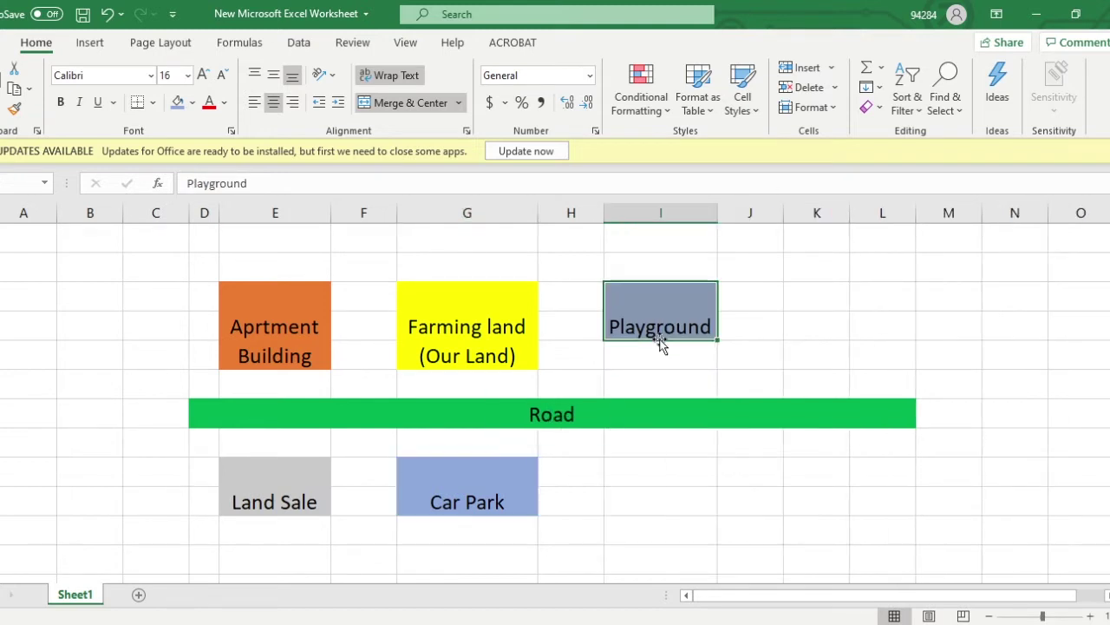
- Center the contents of all cells in the sheet both horizontally and vertically
key(ctrl+a)
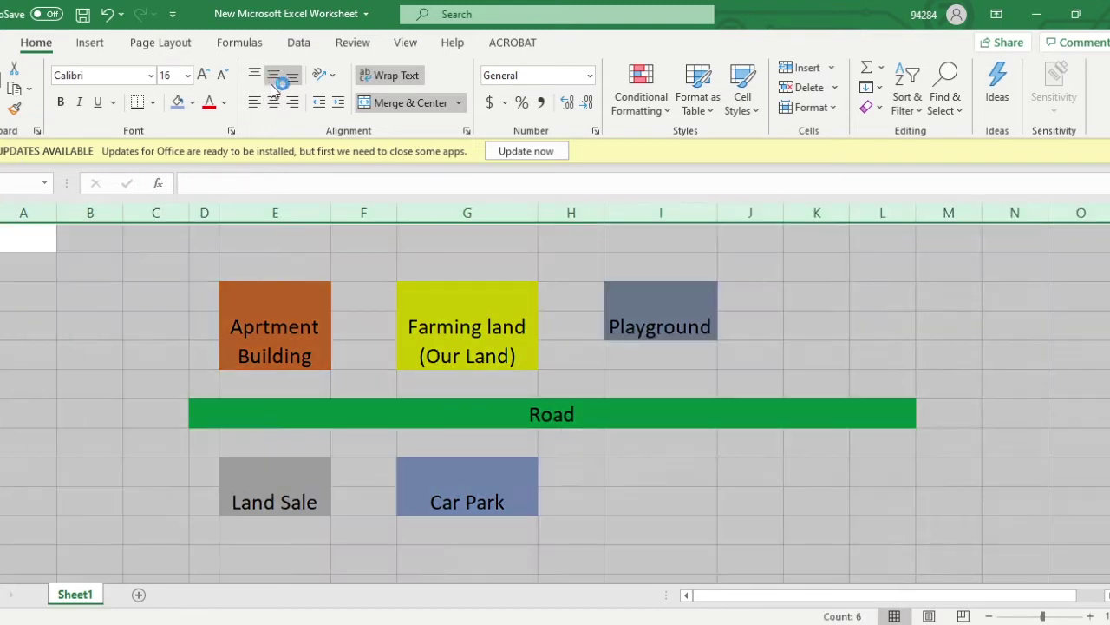
click(273, 102)
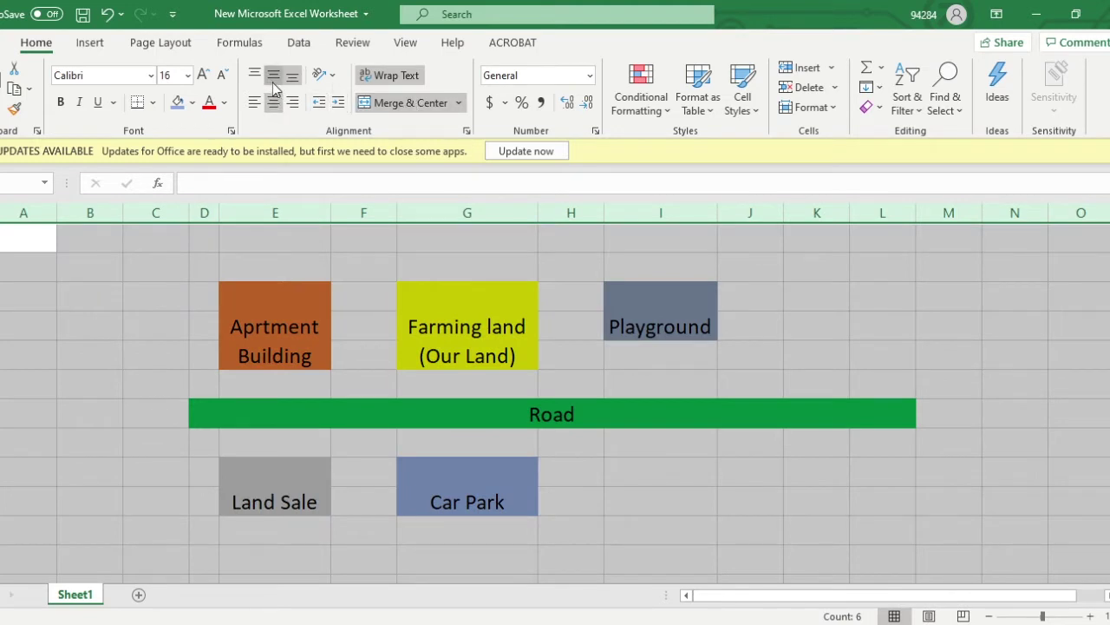
click(274, 81)
click(653, 465)
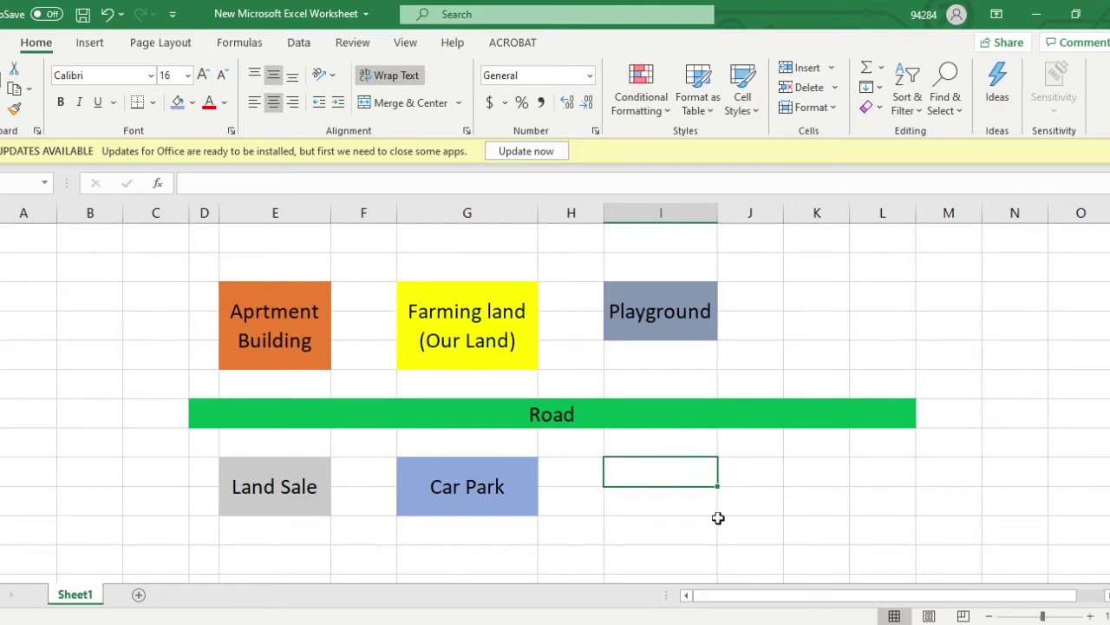
- Enter "Current(" in the column K cell level with the top of the playground block and widen column K
click(833, 296)
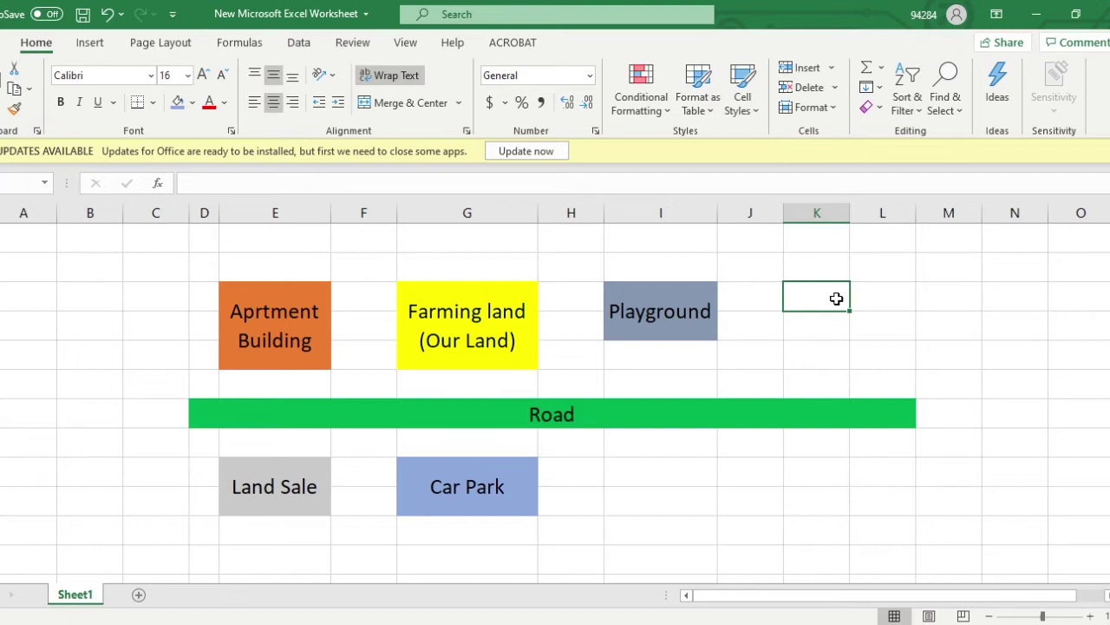
text(urrent)
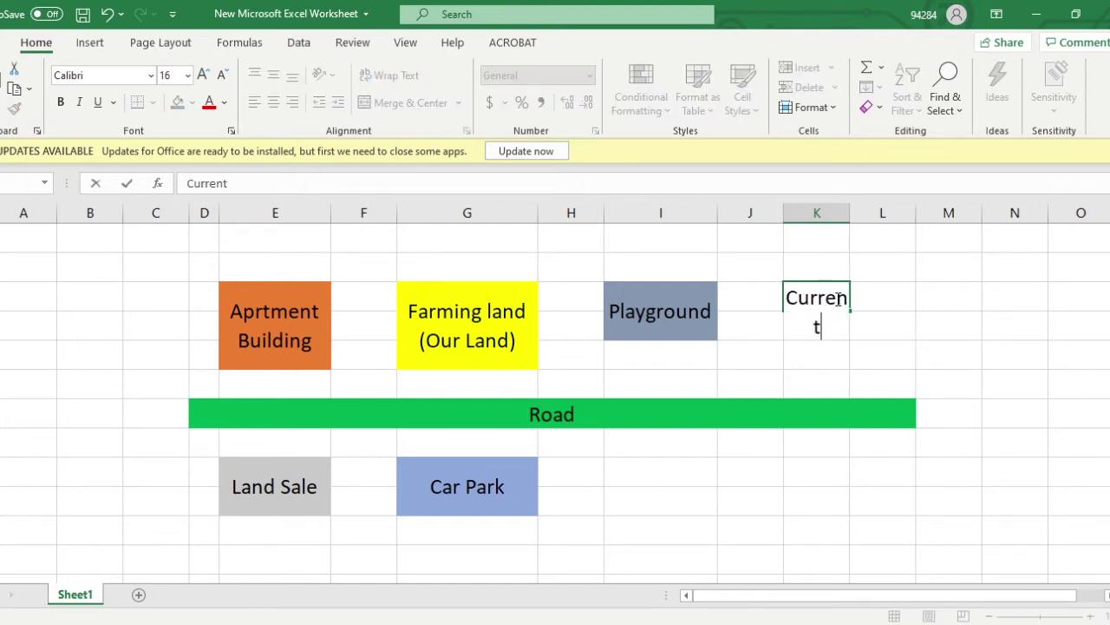
text(()
click(815, 214)
drag(848, 214, 986, 233)
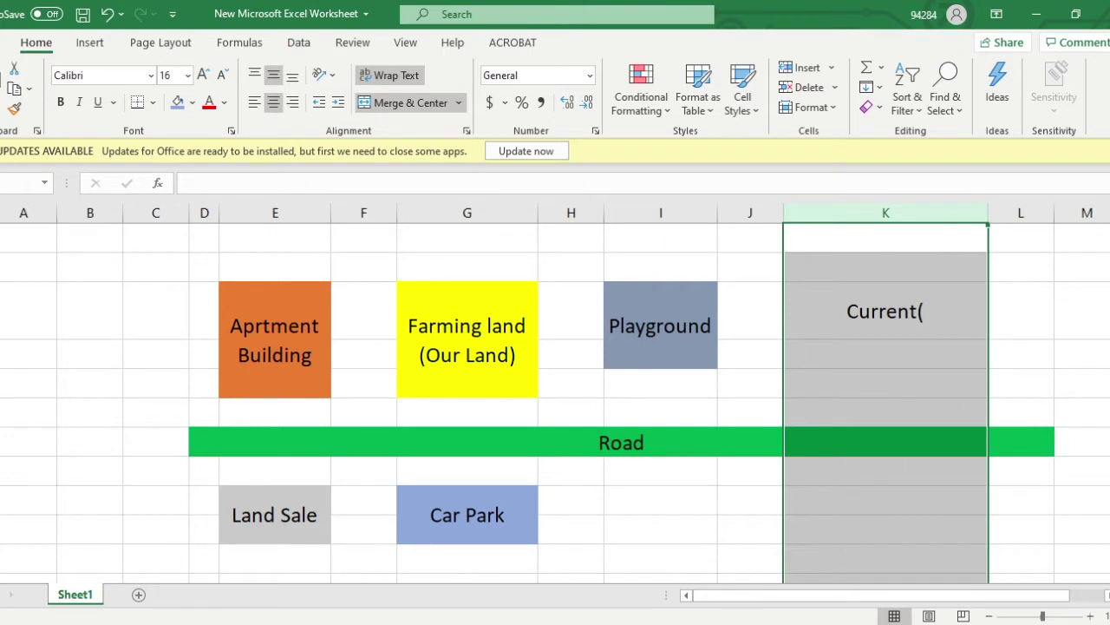
- Extend the column K label to read "Current( Farming Land )"
double_click(967, 289)
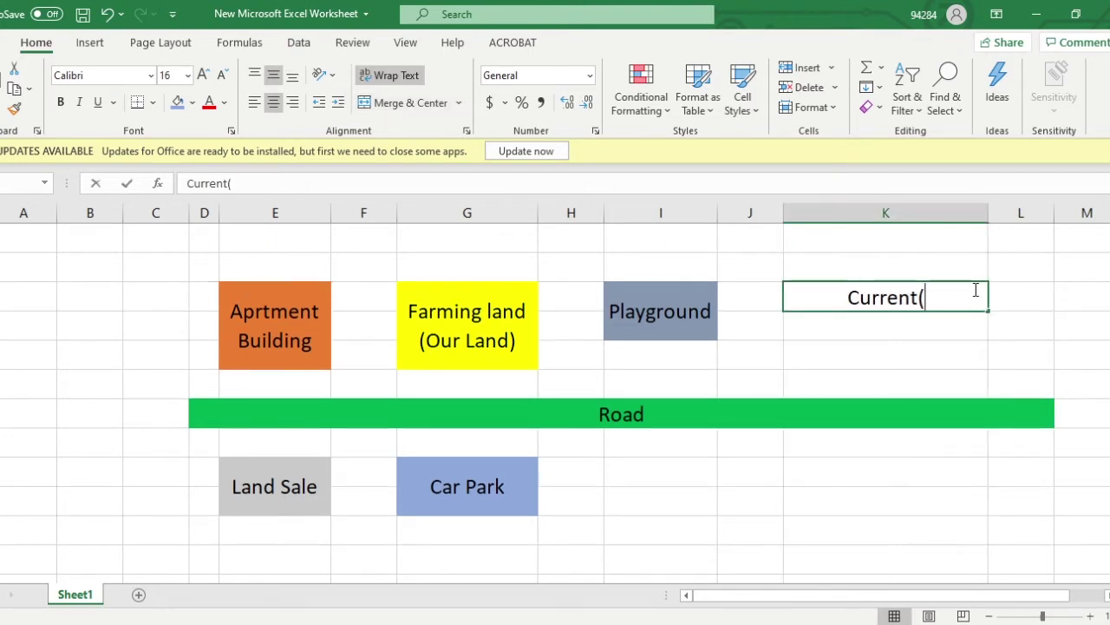
text(Fa)
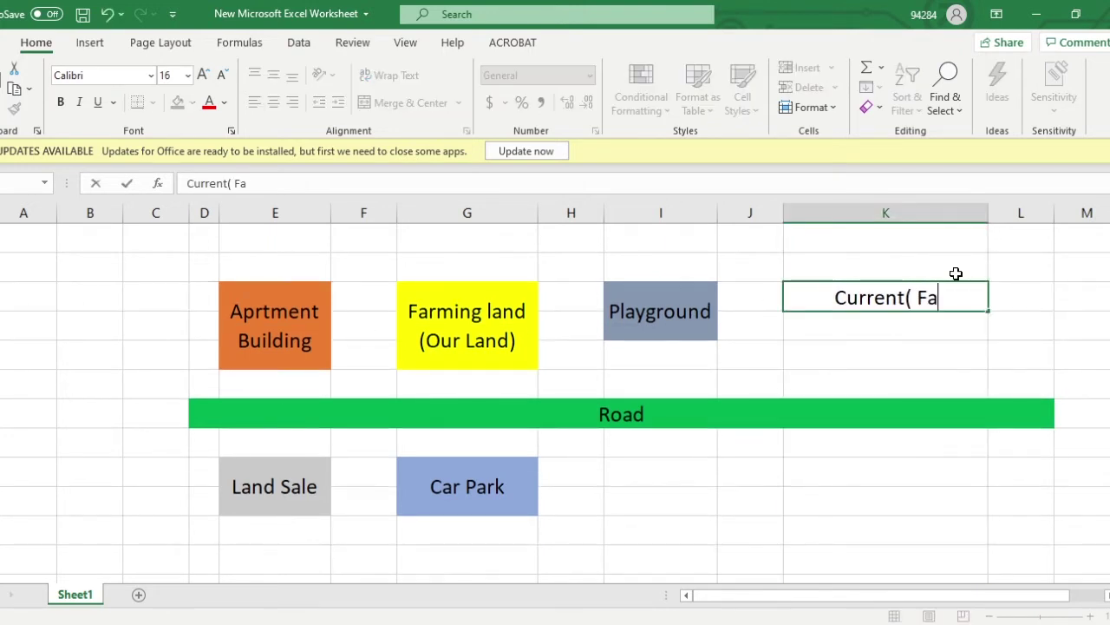
text(rming K)
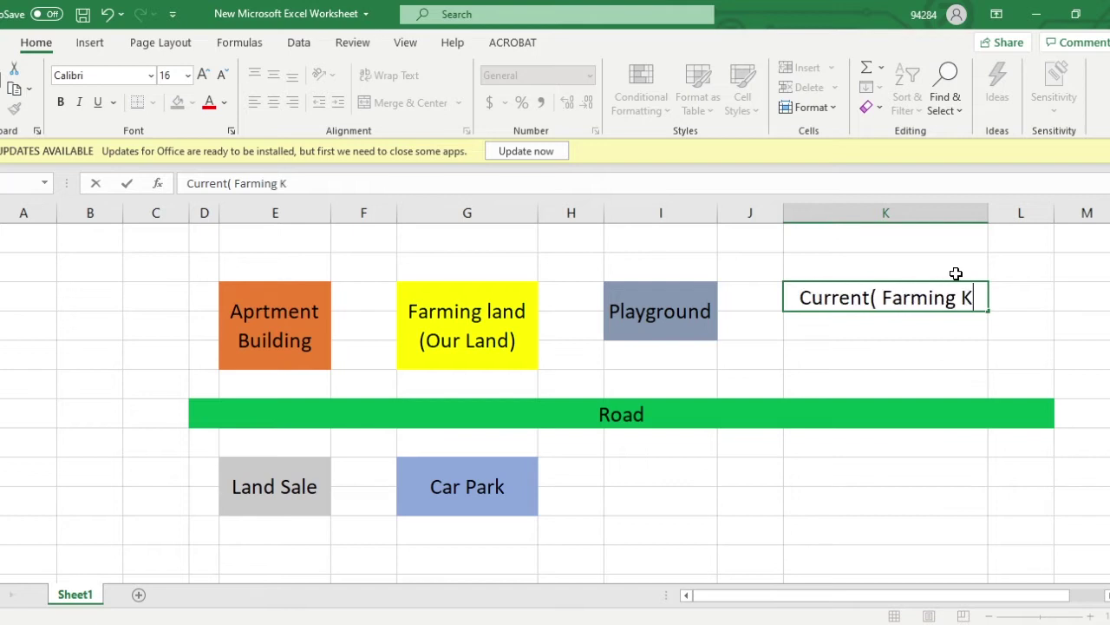
key(BackSpace)
text(Land ))
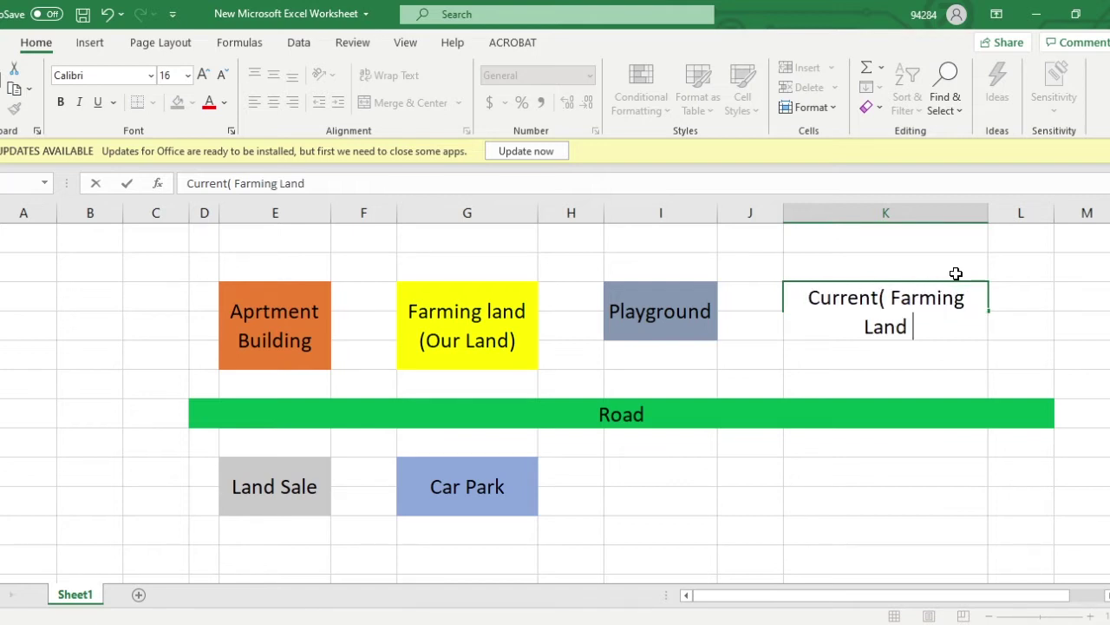
- Narrow column J and widen column K so the "Current( Farming Land )" label fits on one line
click(751, 213)
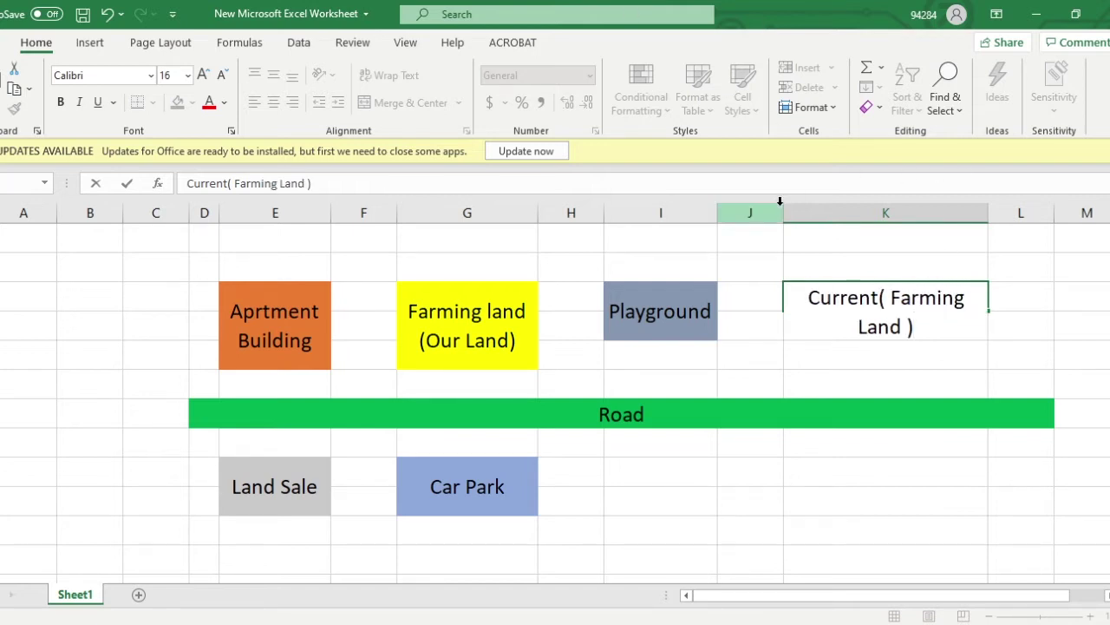
drag(781, 209, 732, 208)
drag(936, 209, 1009, 210)
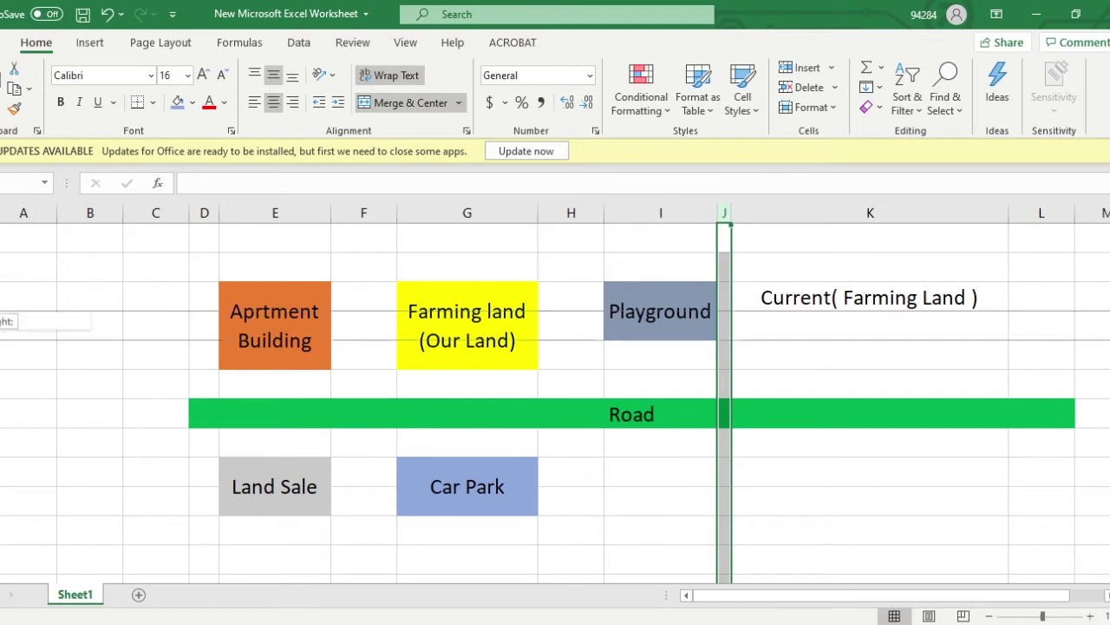
- Narrow the empty columns before the layout and widen column L beside the "Current( Farming Land )" label
click(69, 286)
drag(124, 214, 45, 213)
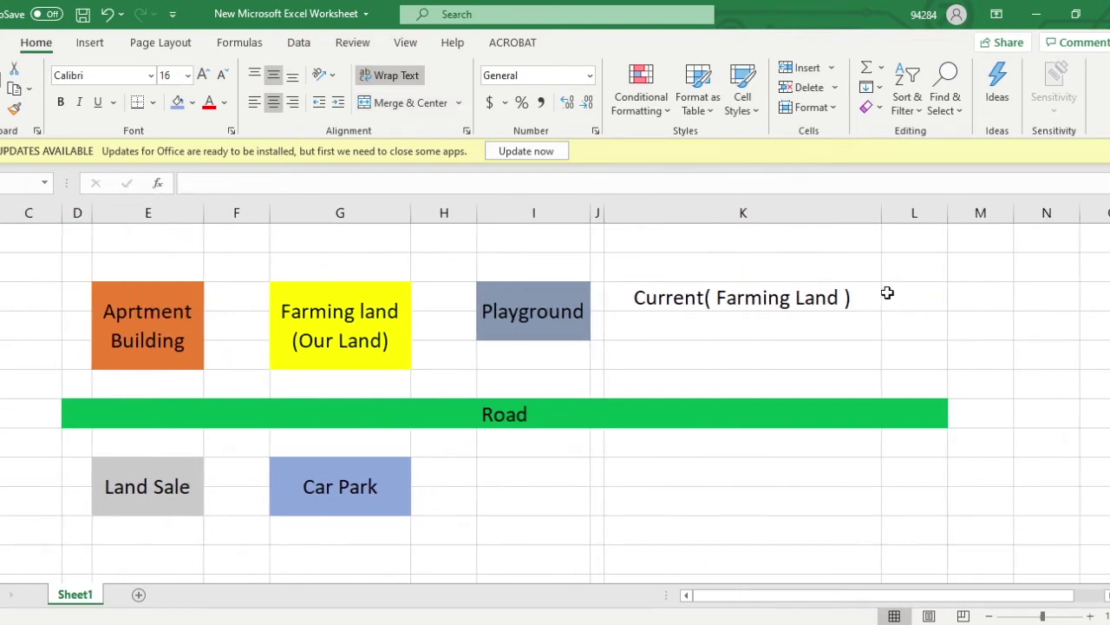
drag(948, 213, 1004, 215)
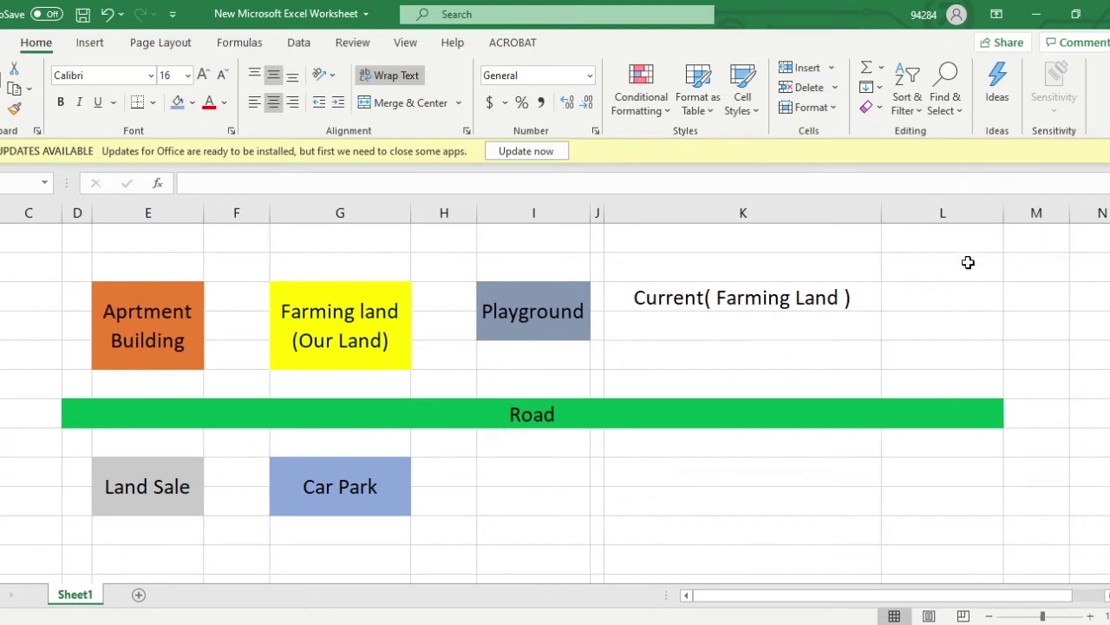
- Enter the column L heading "Rs. Mn" above the farming land row and the value 100 beside the "Current( Farming Land )" label
click(966, 266)
text(Rs. MN)
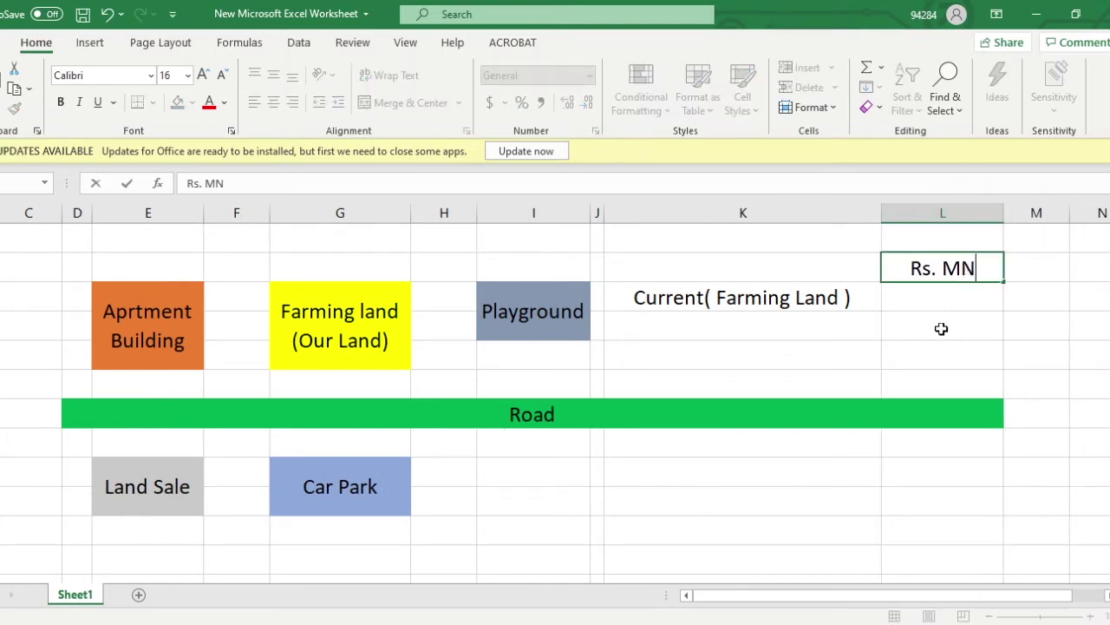
key(BackSpace)
text(n)
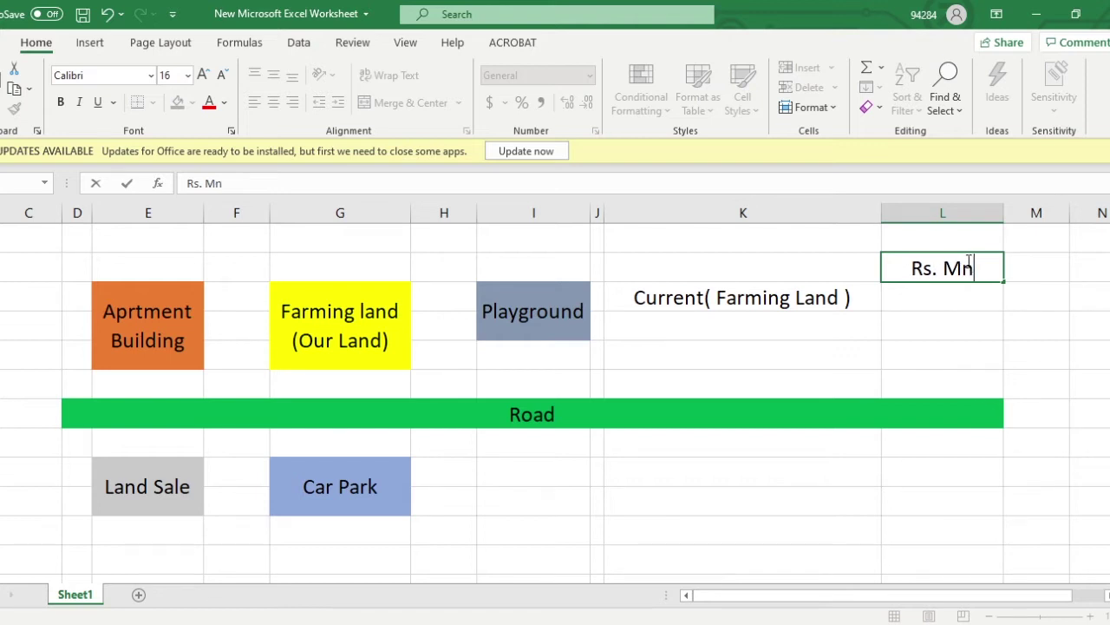
click(947, 290)
text(1)
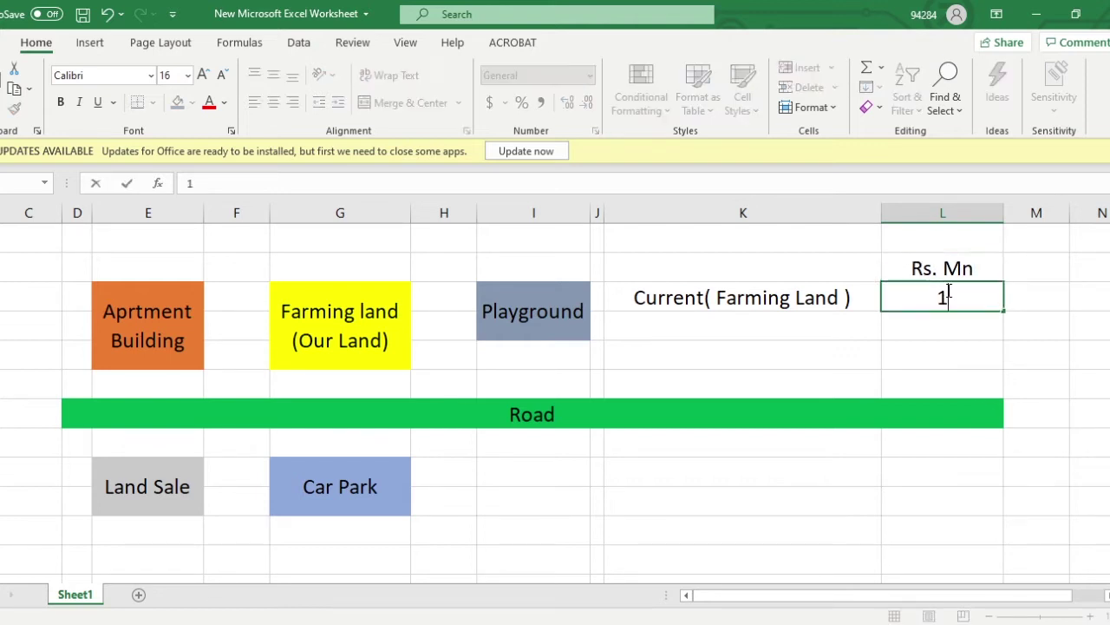
text(00)
click(696, 323)
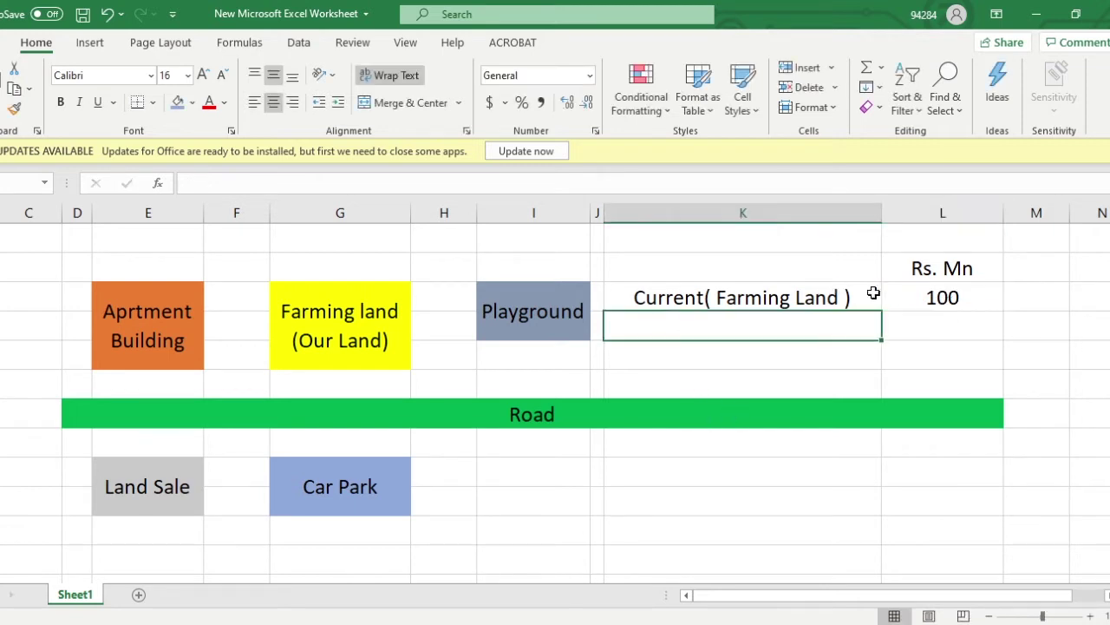
click(895, 298)
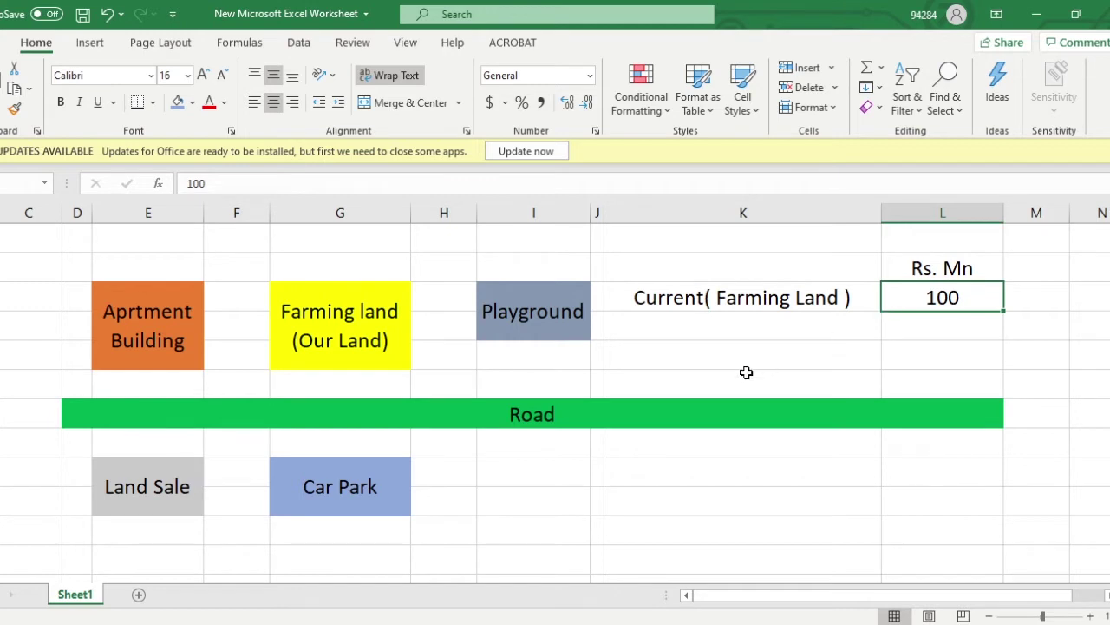
- Add a row below "Current( Farming Land )" with its label linked to the apartment building block and a value of 350
click(769, 336)
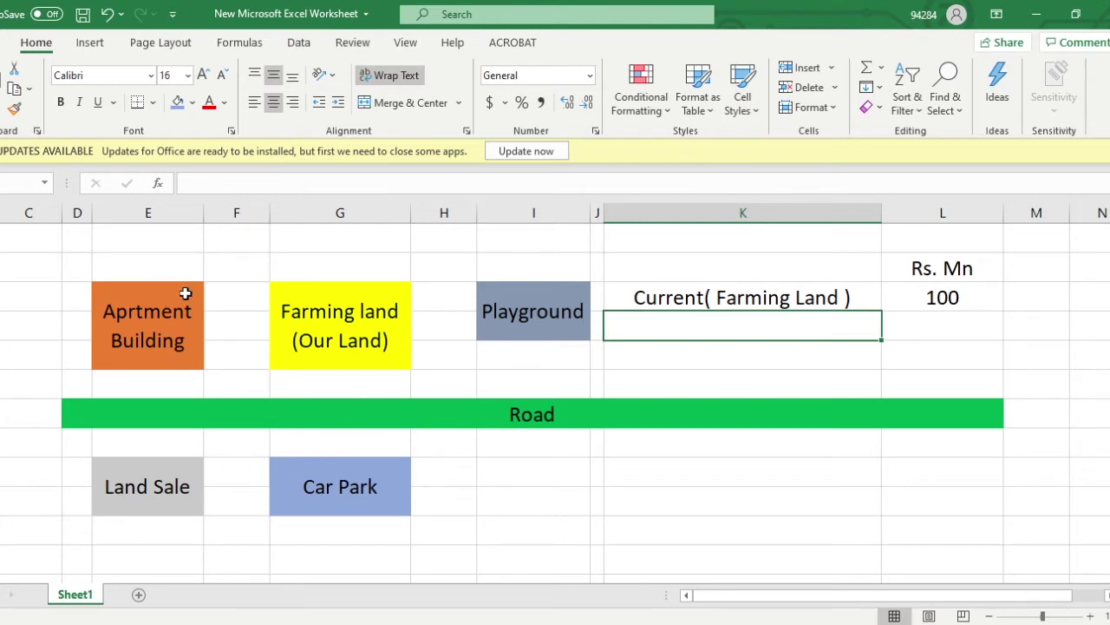
text(Apa)
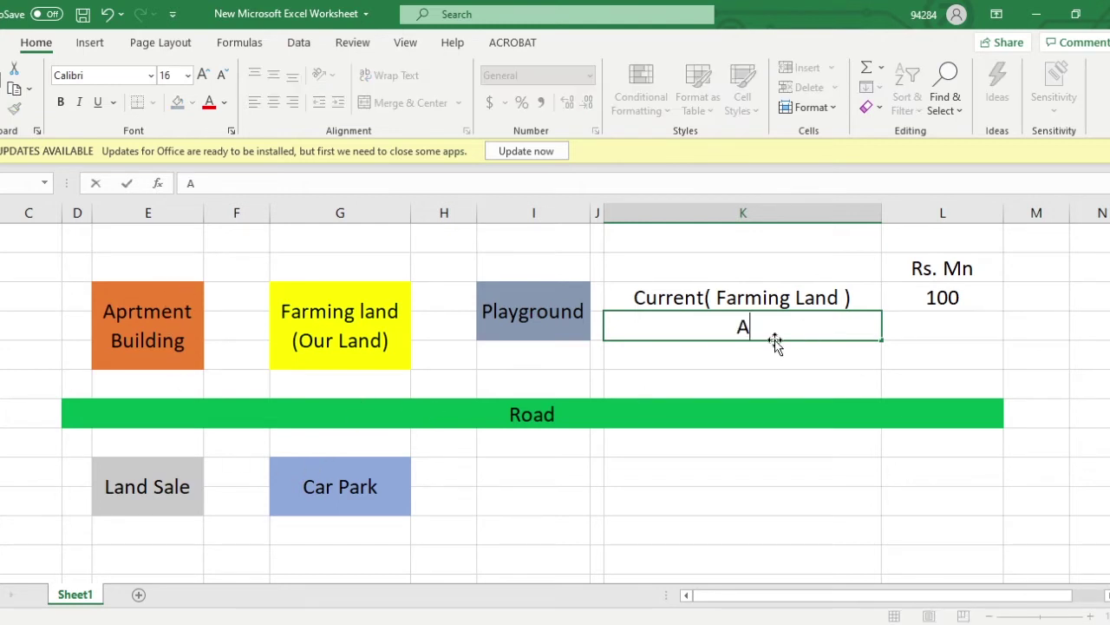
key(BackSpace)
key(BackSpace)
key(BackSpace)
text(=)
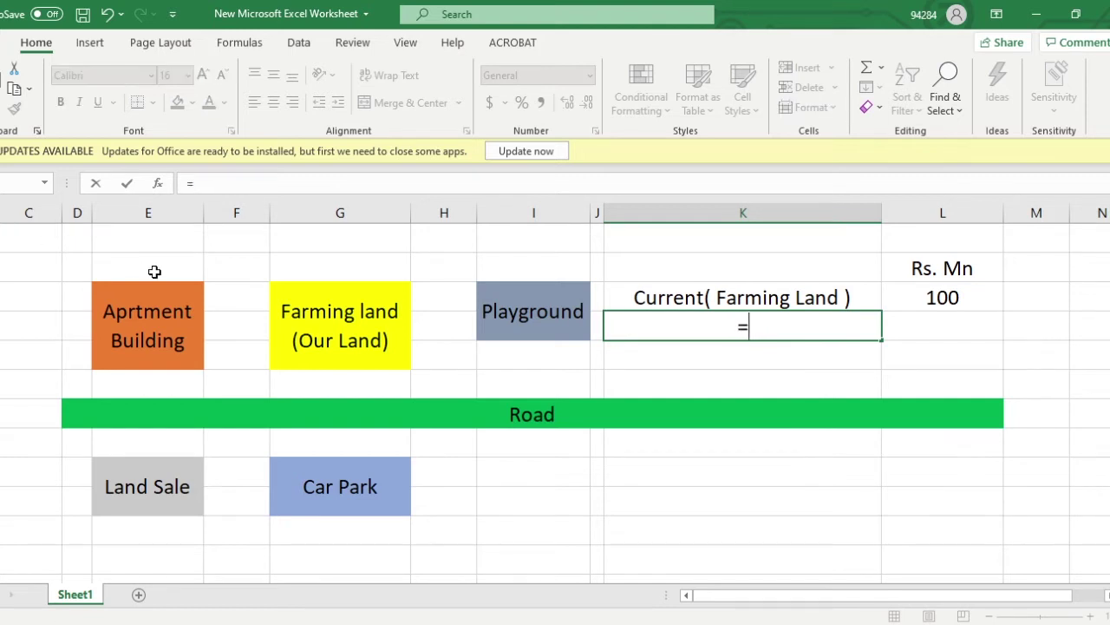
click(153, 329)
key(Return)
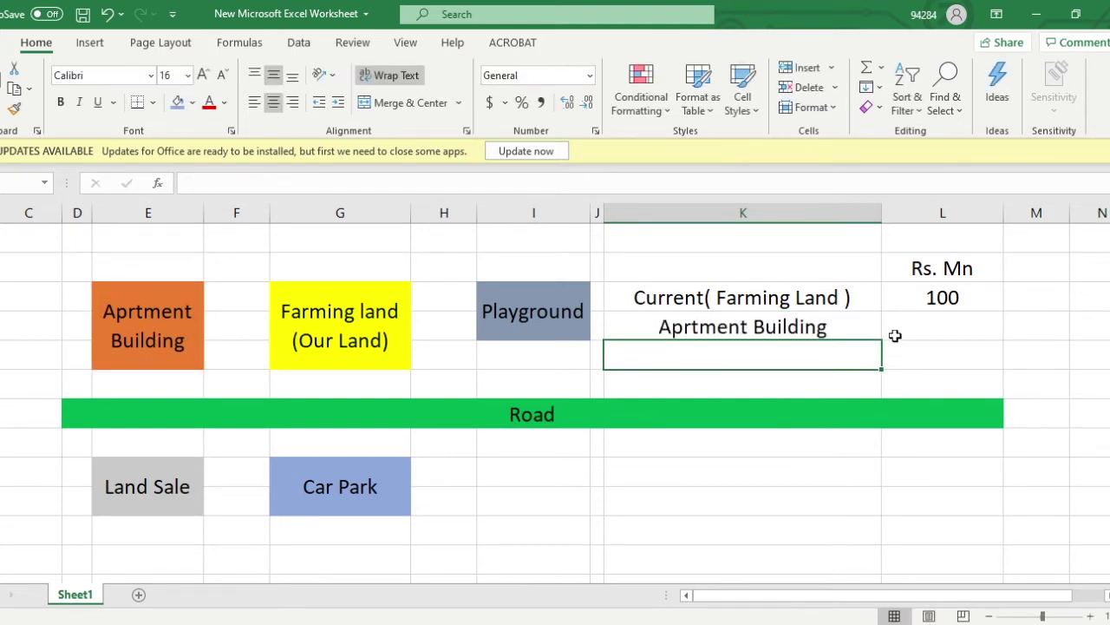
click(896, 336)
text(3)
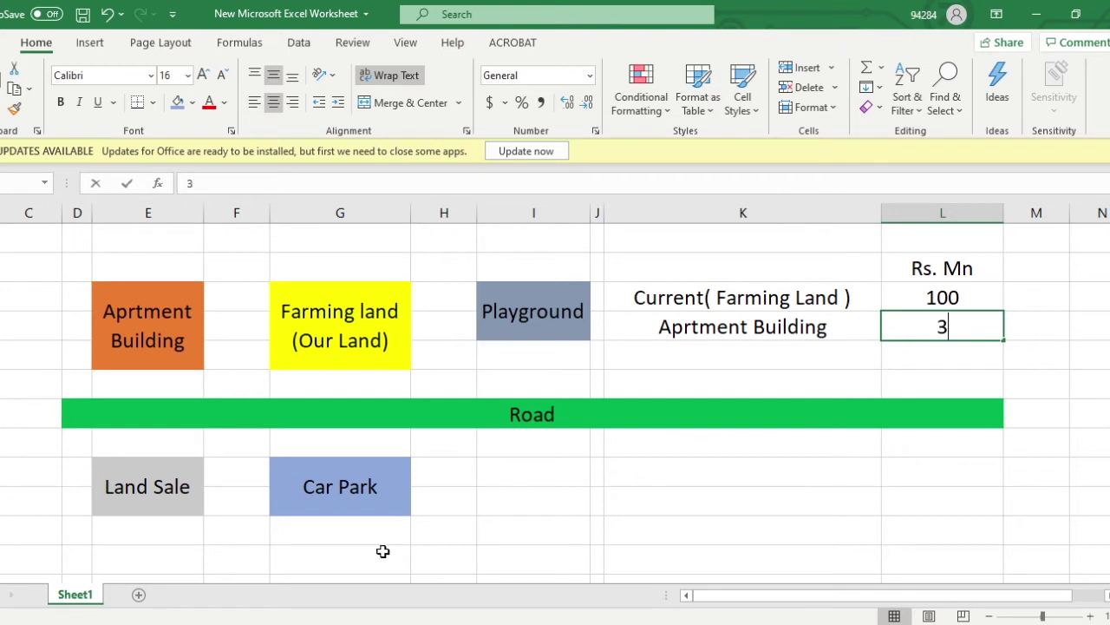
text(50)
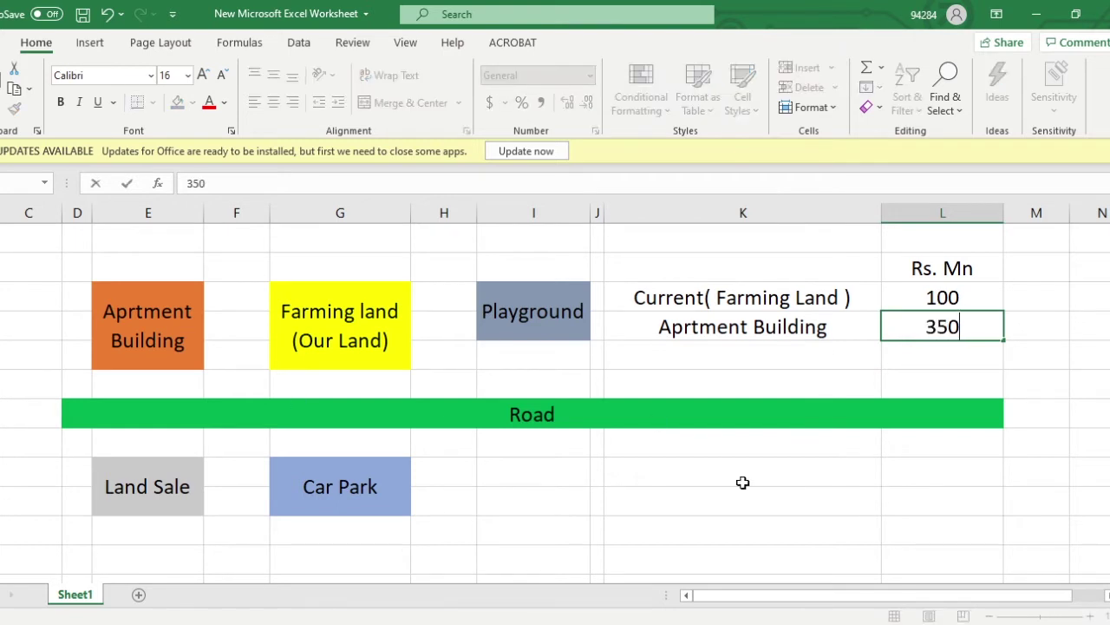
- Add a row below the apartment building entry with its label linked to the Playground block and a value of 90
click(727, 386)
click(727, 356)
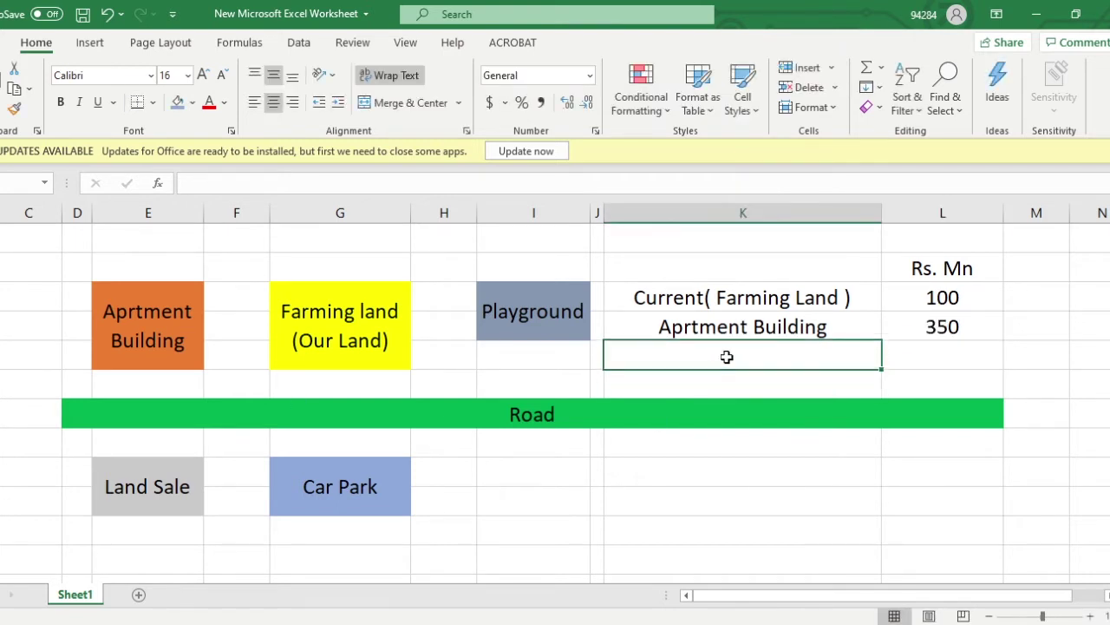
text(+)
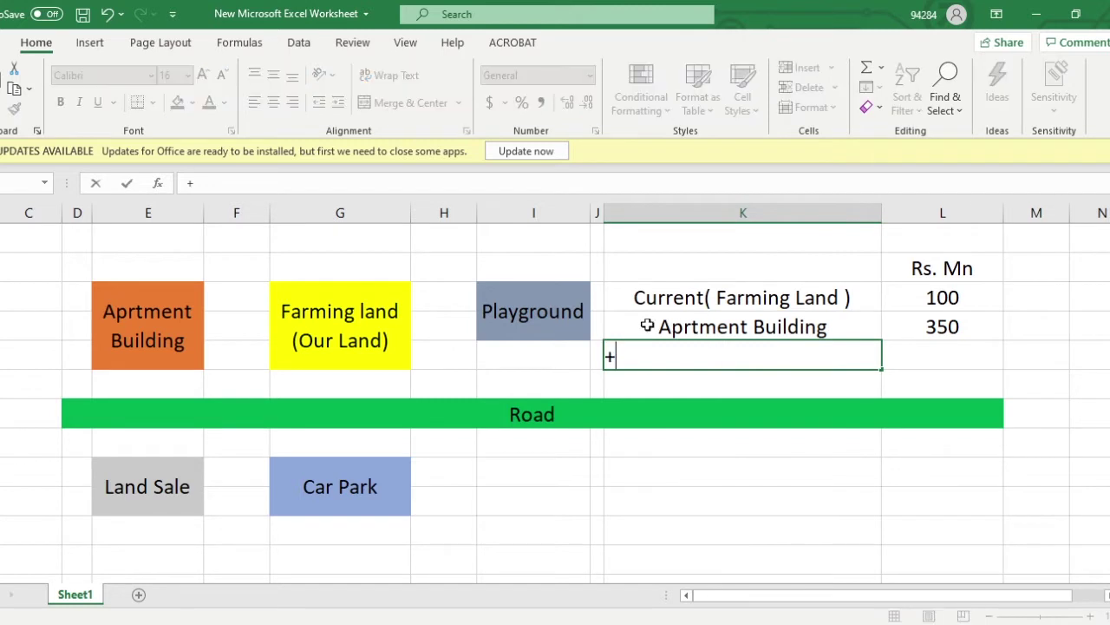
click(539, 320)
key(Return)
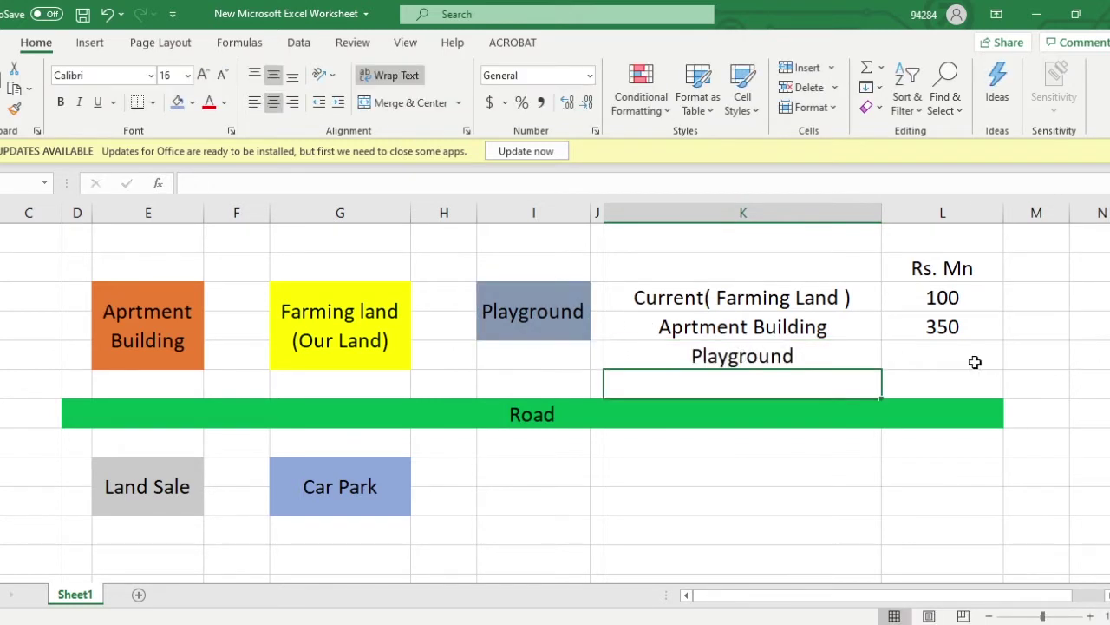
click(970, 361)
text(90)
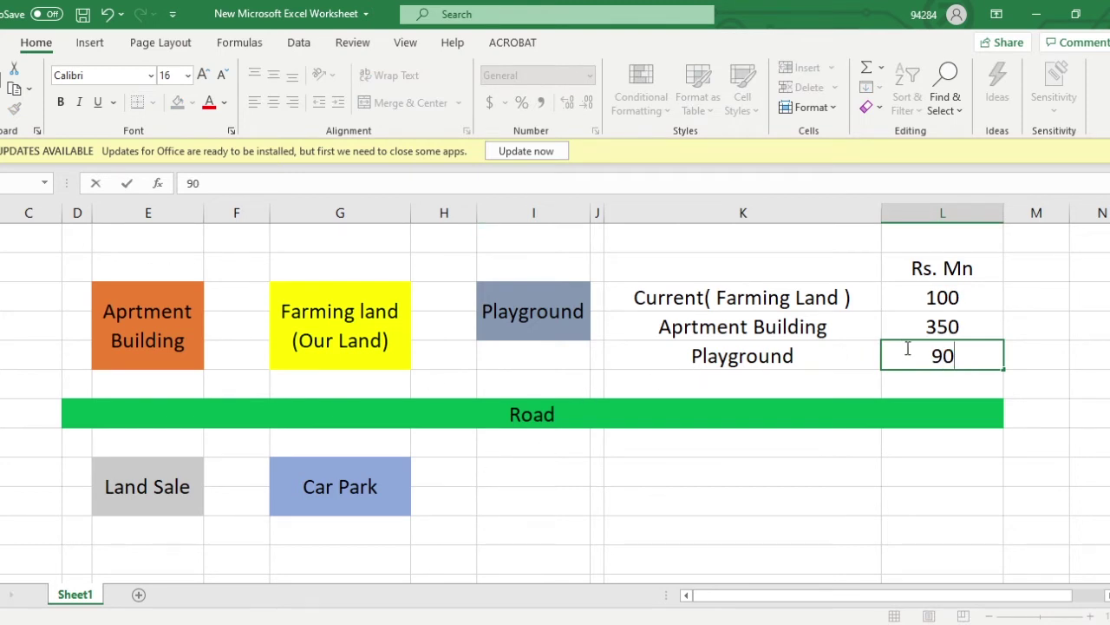
- Add a row below the Playground entry with its label linked to the Land Sale block and a value of 320
click(747, 380)
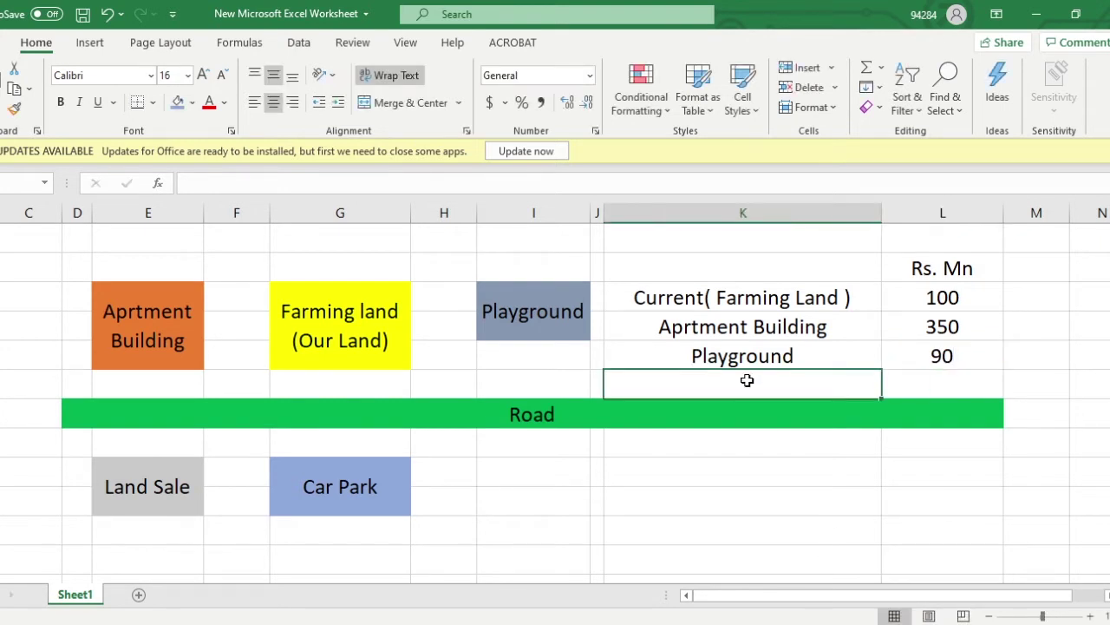
text(+)
click(117, 473)
key(Return)
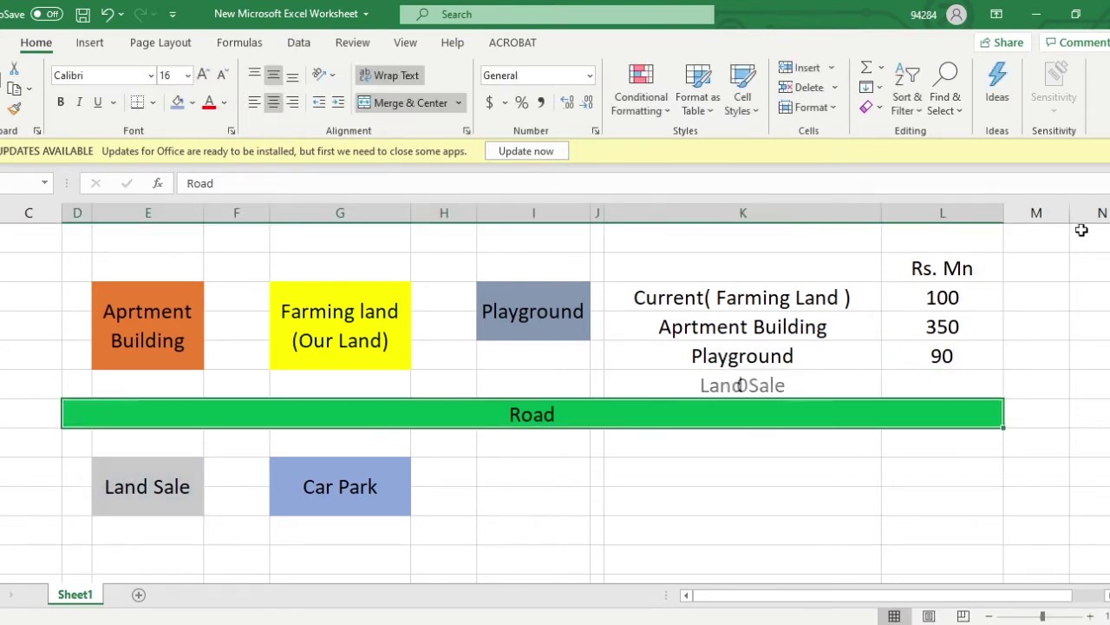
click(986, 385)
text(3)
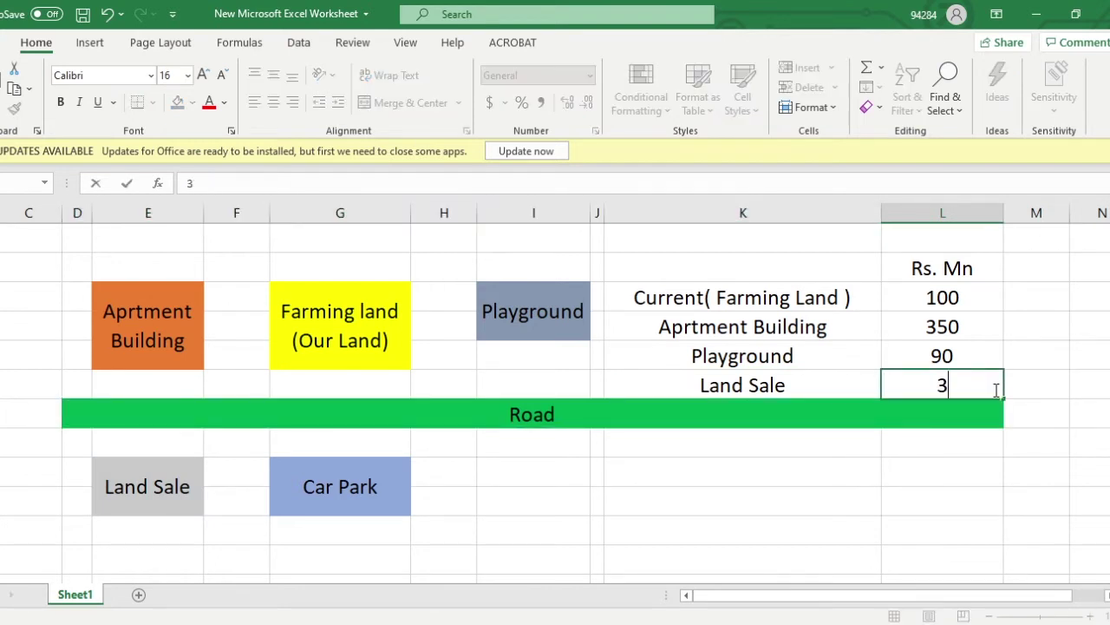
text(20)
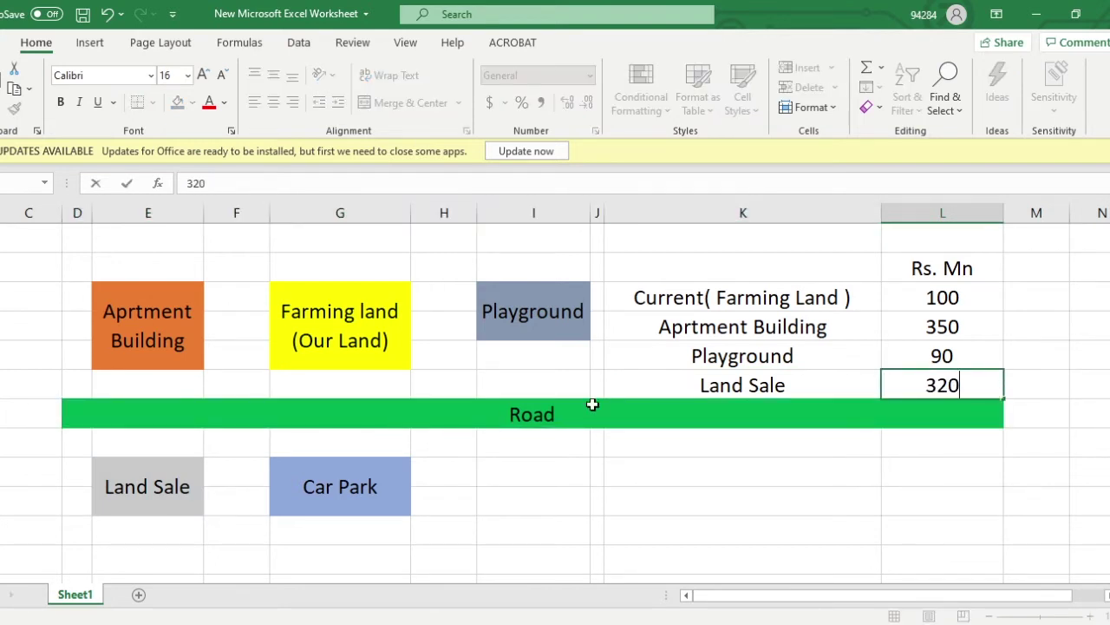
- Add a row just below the Road band in columns K and L, linking its label to the Car Park block and entering 250
click(781, 404)
click(775, 459)
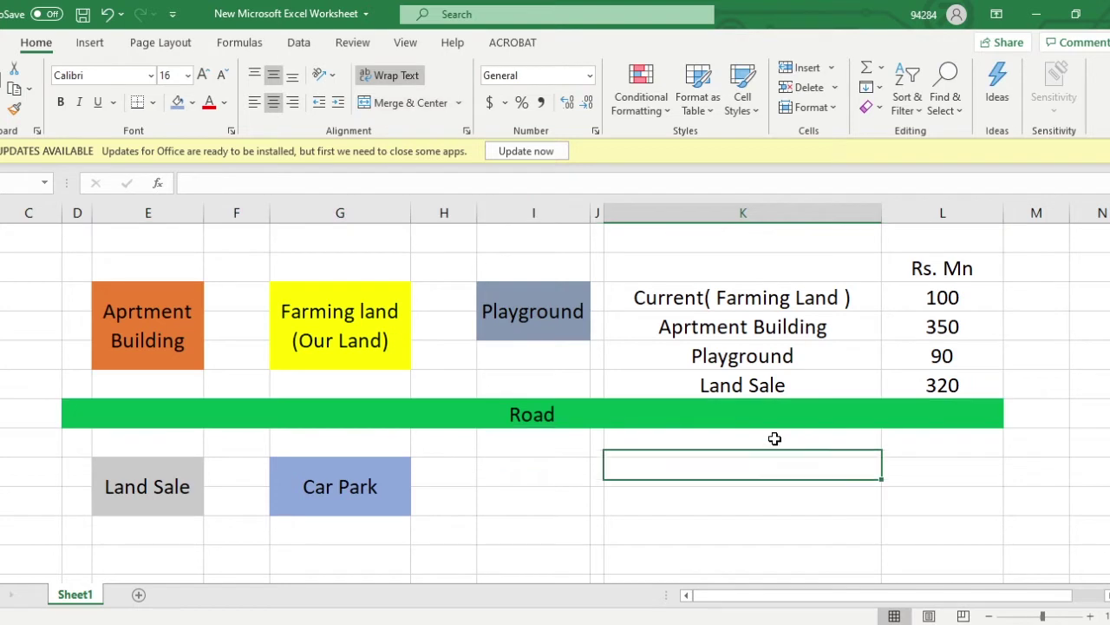
click(774, 439)
text(++)
click(365, 490)
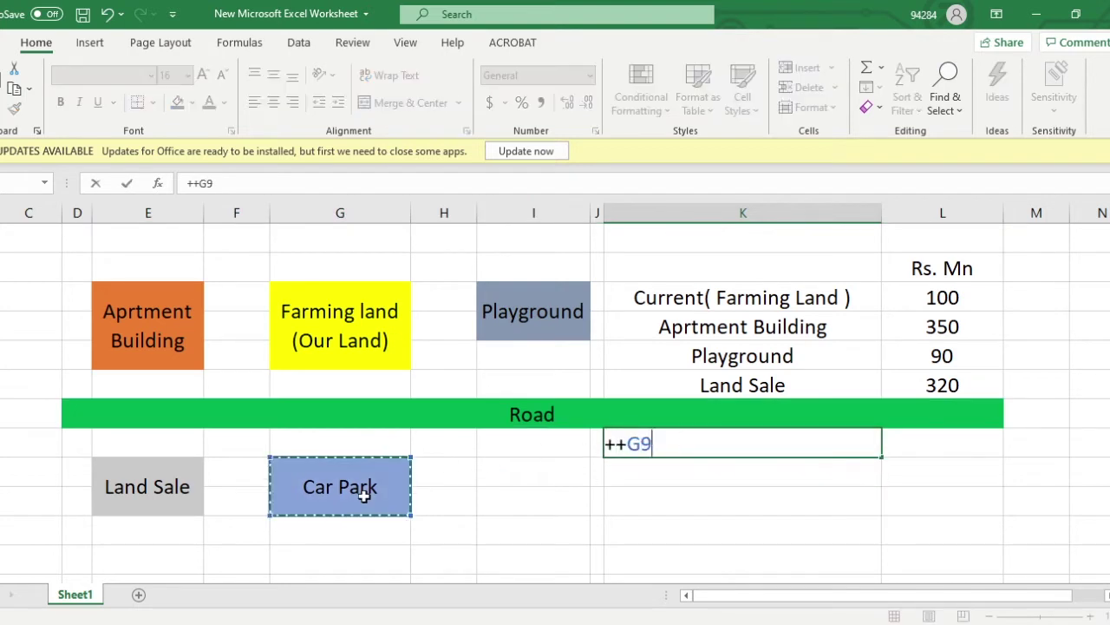
key(Return)
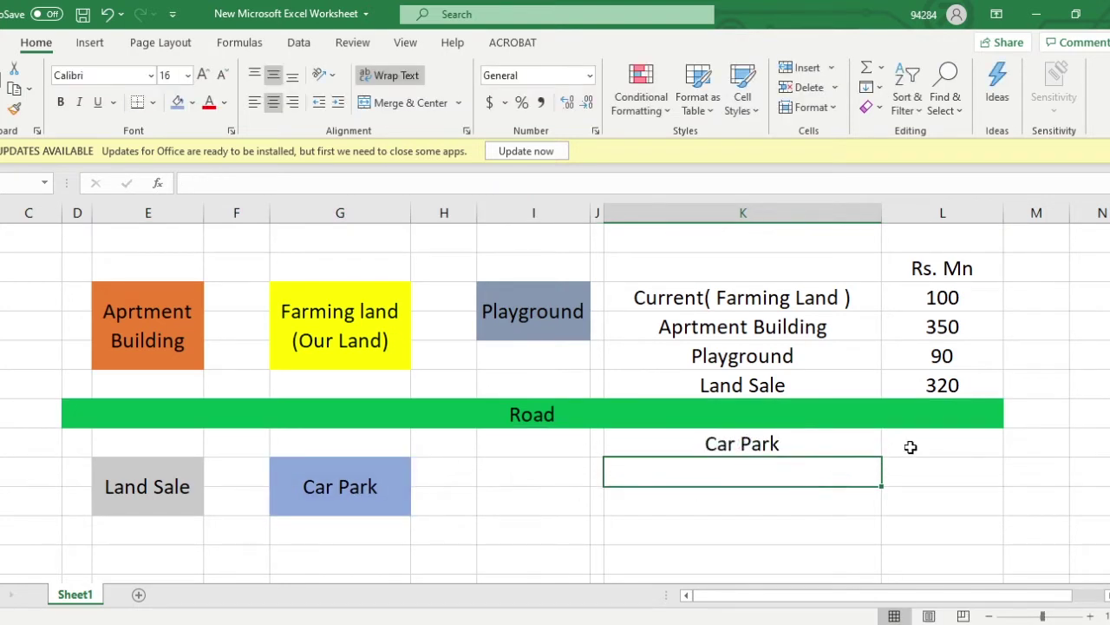
click(933, 431)
text(250)
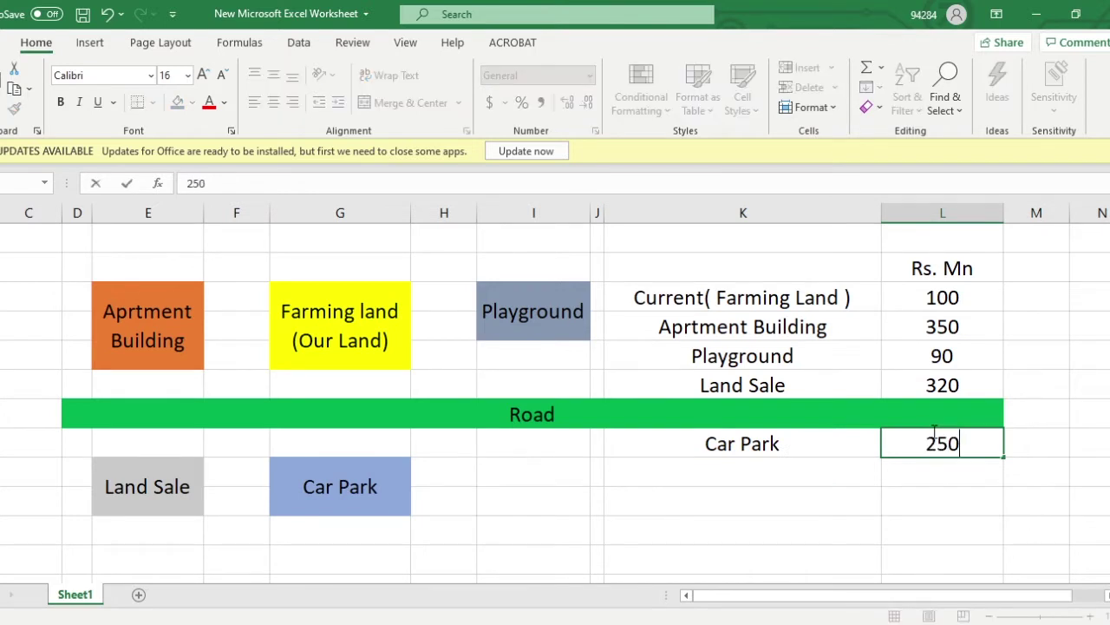
key(Return)
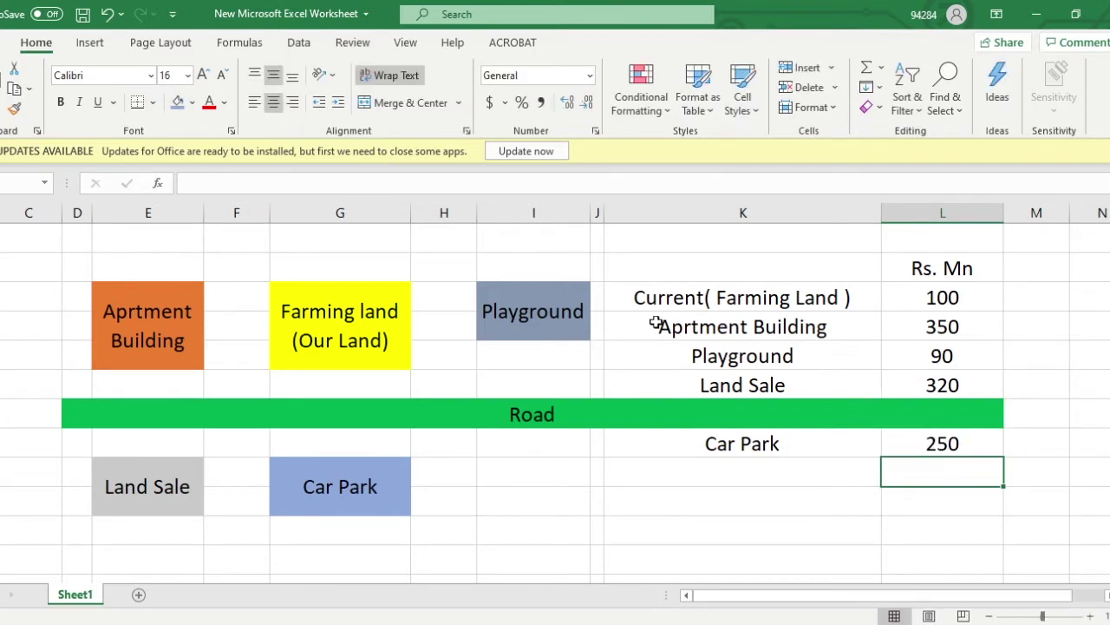
- Fill the "Current( Farming Land )" label and its value cell with yellow
drag(646, 292, 967, 304)
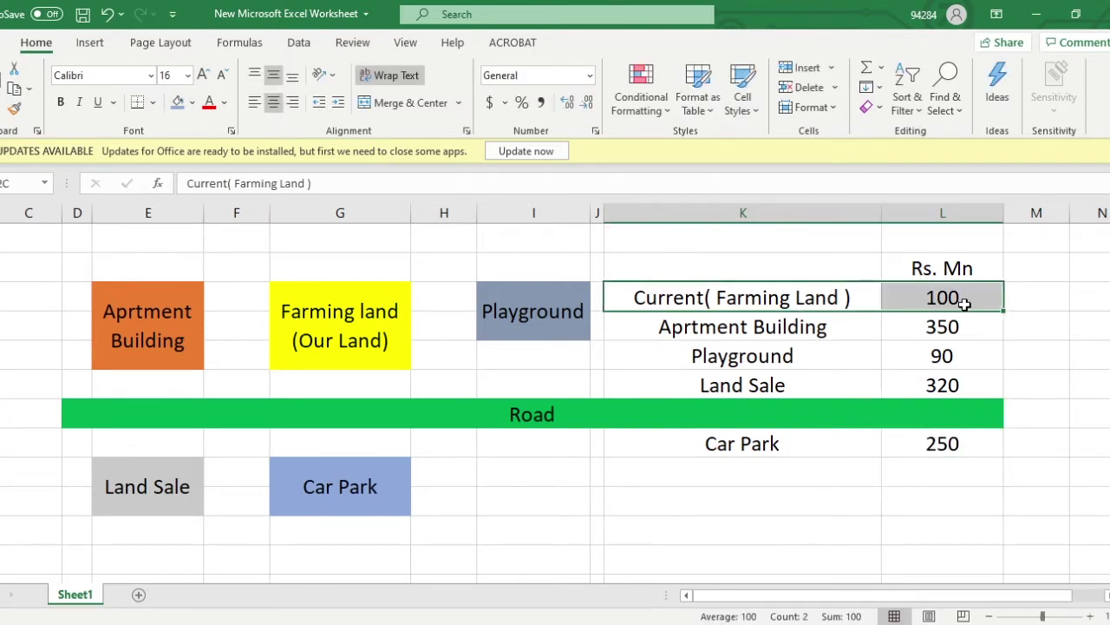
click(192, 102)
click(221, 264)
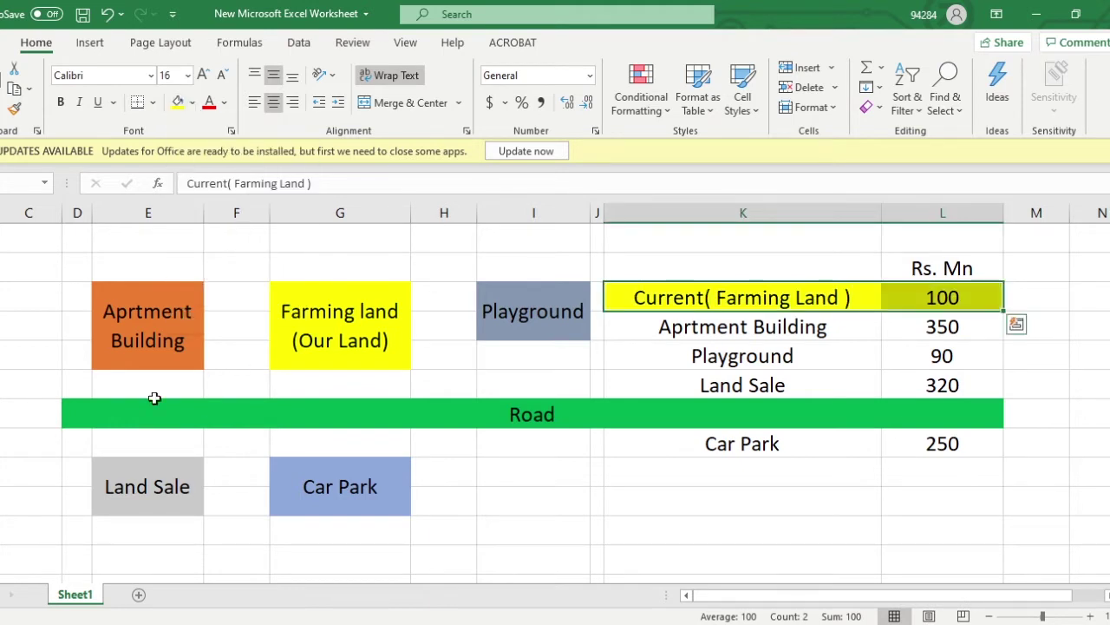
- Examine the "Current( Farming Land )" row and its value in Rs. Mn
click(944, 295)
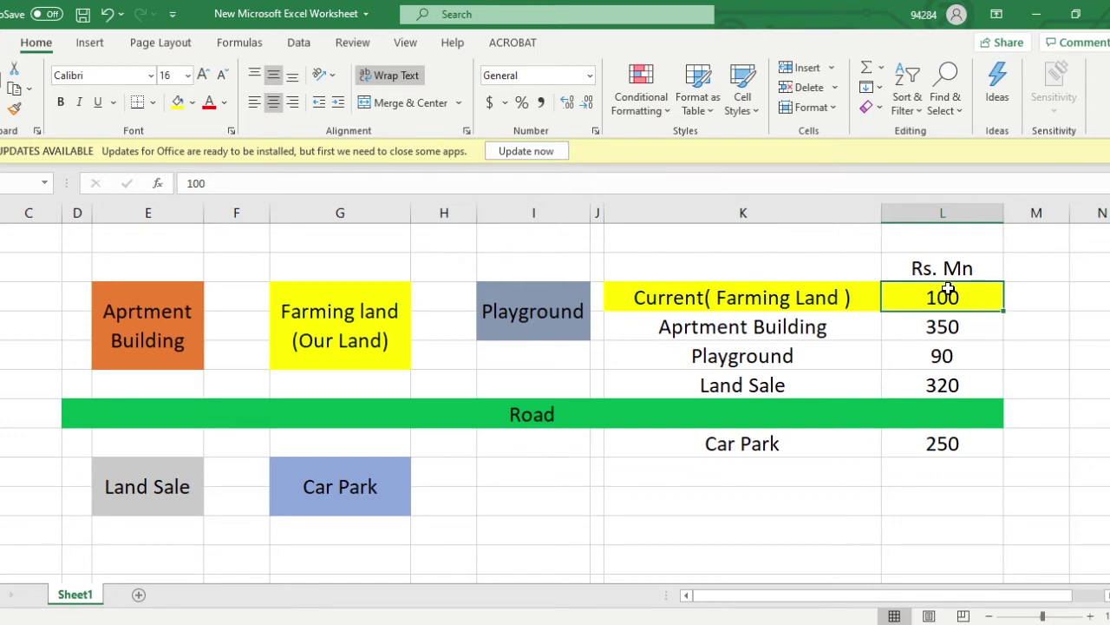
drag(969, 293, 737, 306)
click(738, 300)
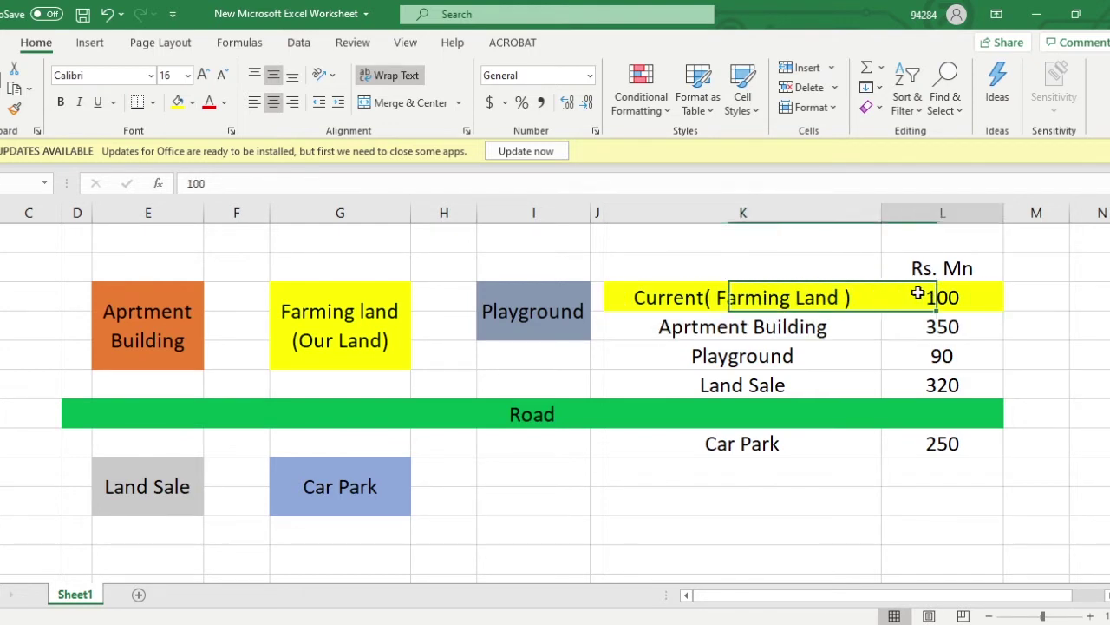
click(918, 293)
drag(631, 292, 948, 295)
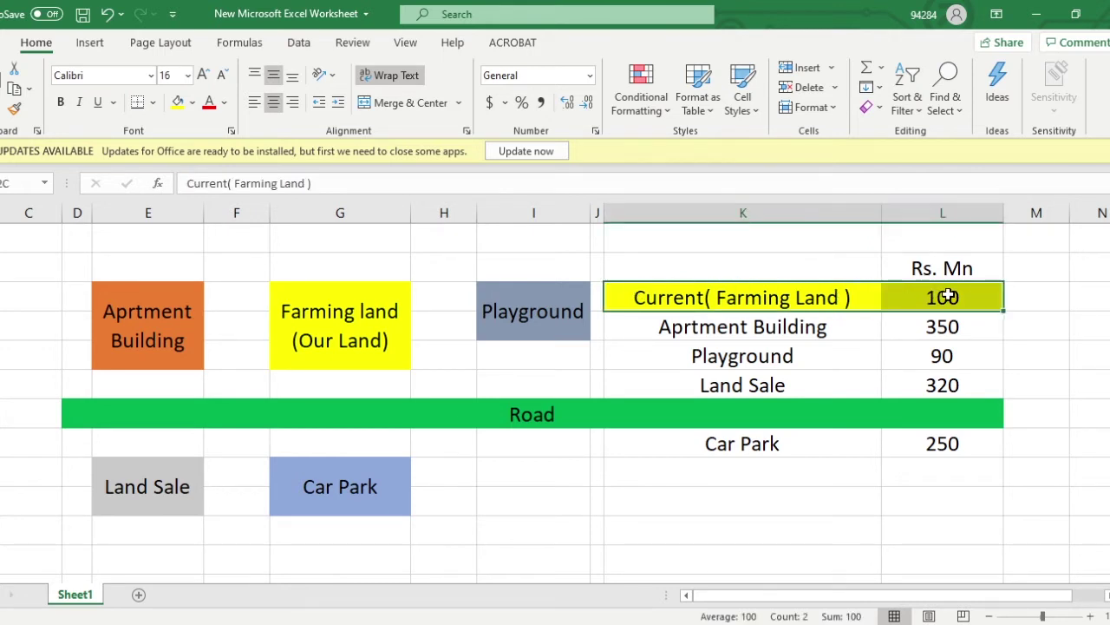
mouse_move(949, 295)
mouse_down()
mouse_move(750, 290)
mouse_move(933, 300)
mouse_up()
click(783, 334)
drag(819, 299, 960, 295)
- Compare the values of the apartment building, playground, land sale and car park alternatives with the current farming land use
click(738, 329)
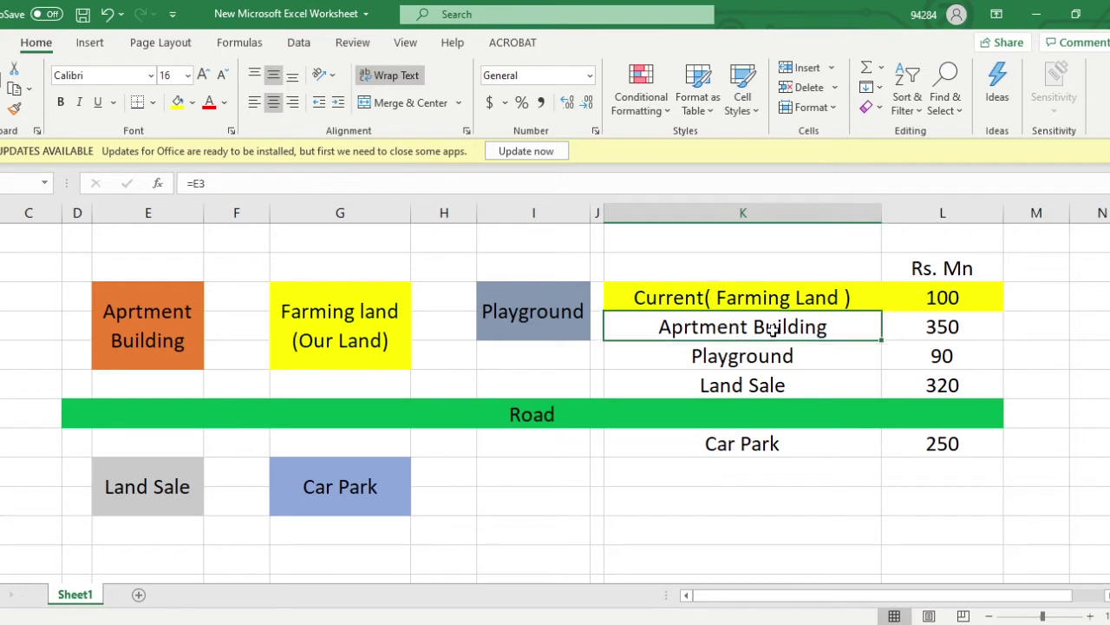
click(907, 329)
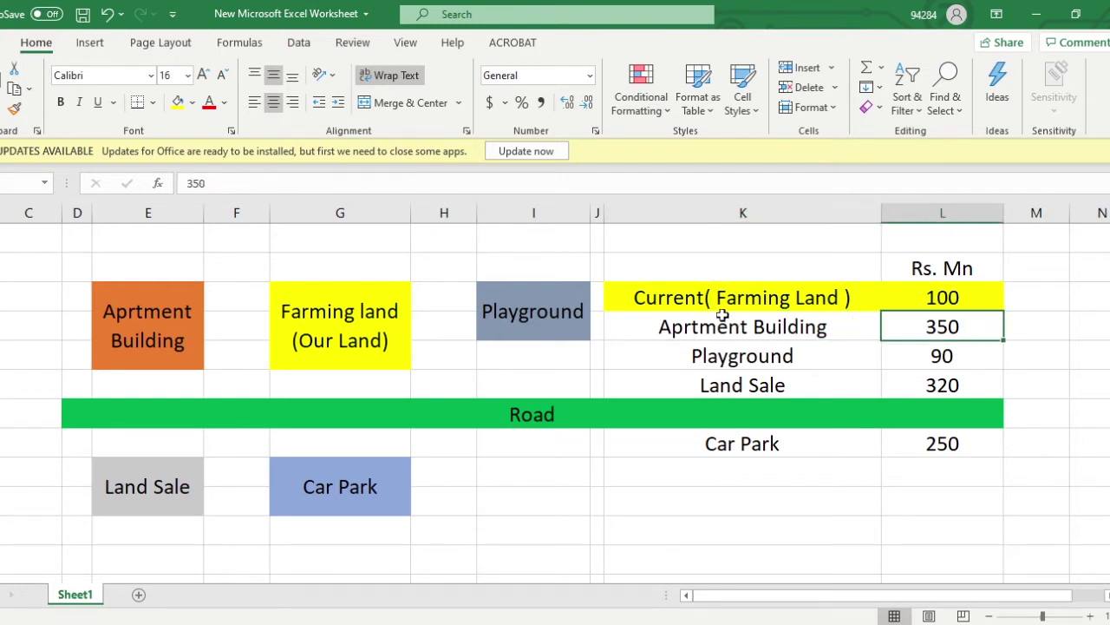
click(714, 351)
click(939, 361)
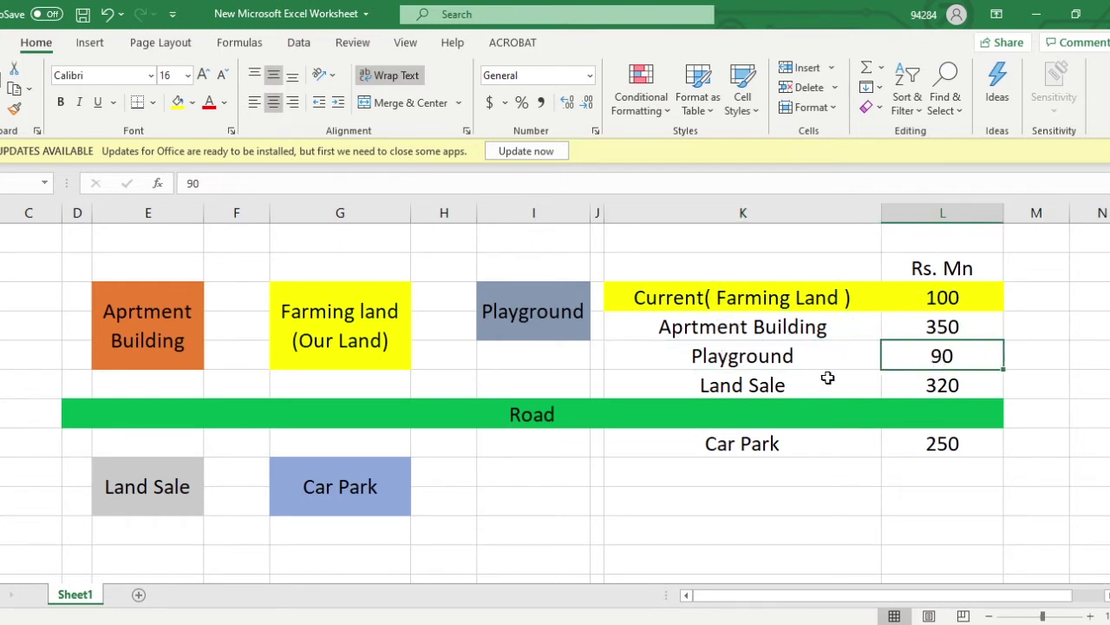
click(775, 392)
click(928, 379)
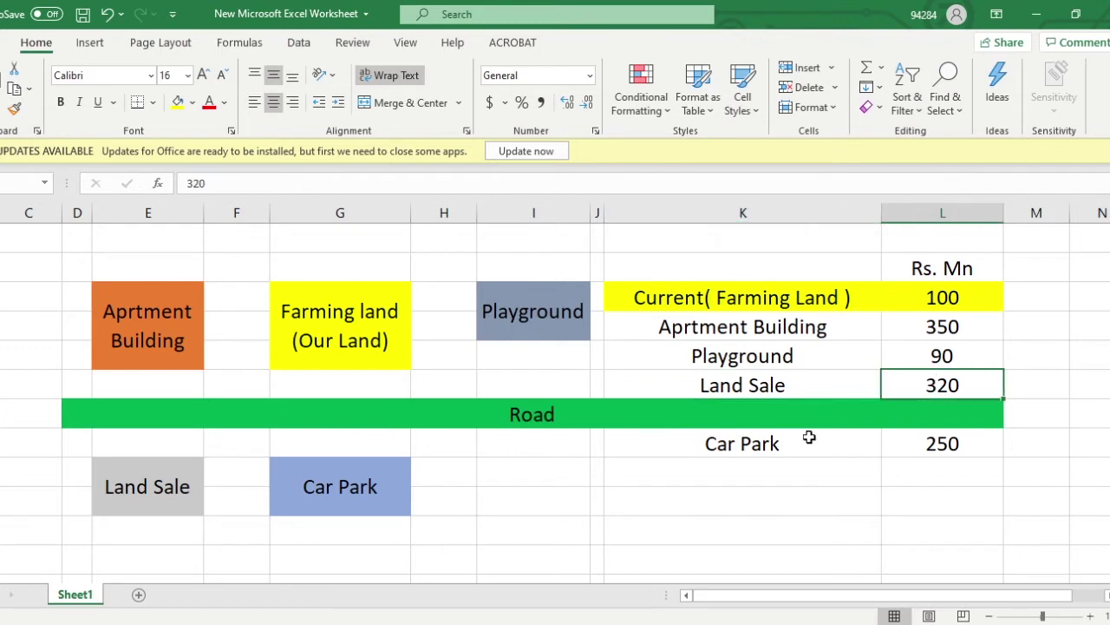
click(739, 440)
click(923, 433)
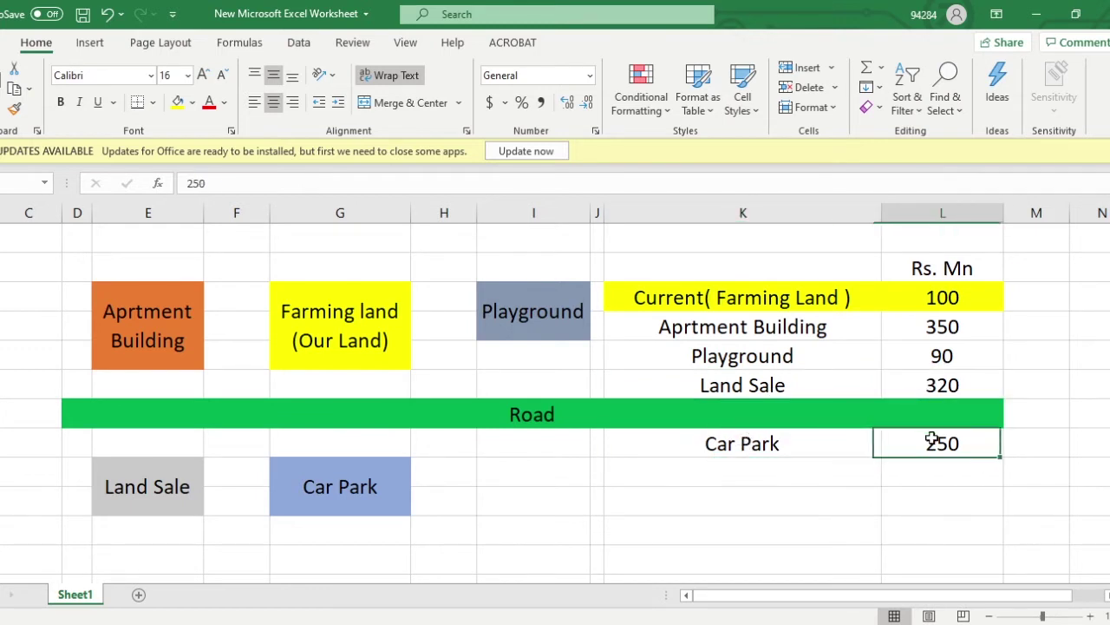
drag(697, 268, 933, 317)
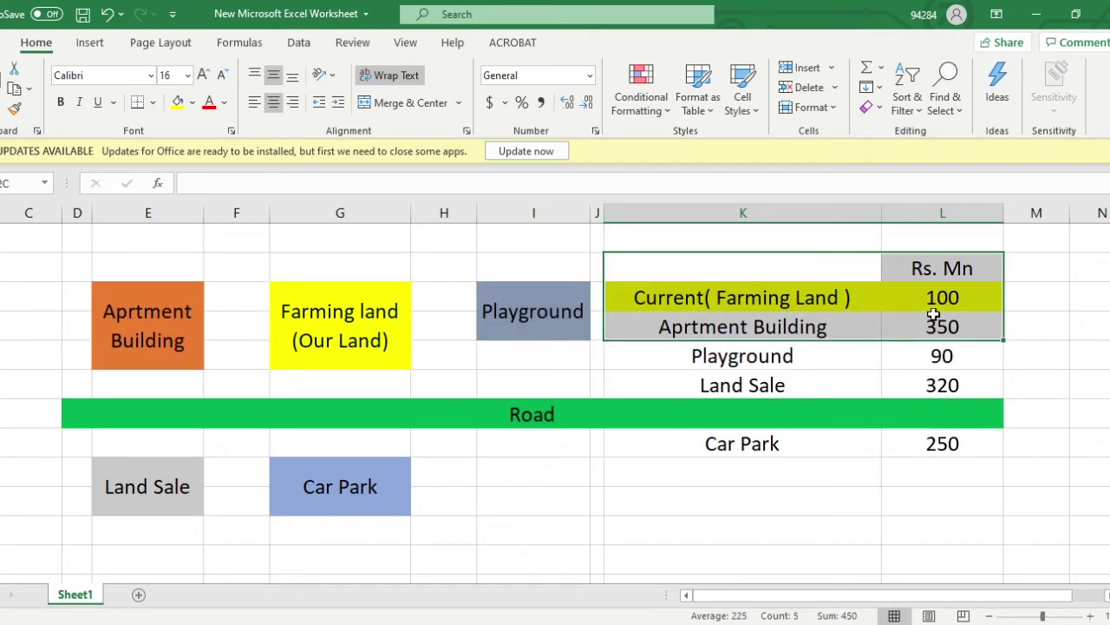
- Fill the "Aprtment Building" label and its value cell in the comparison table with the standard light blue
click(769, 293)
click(642, 338)
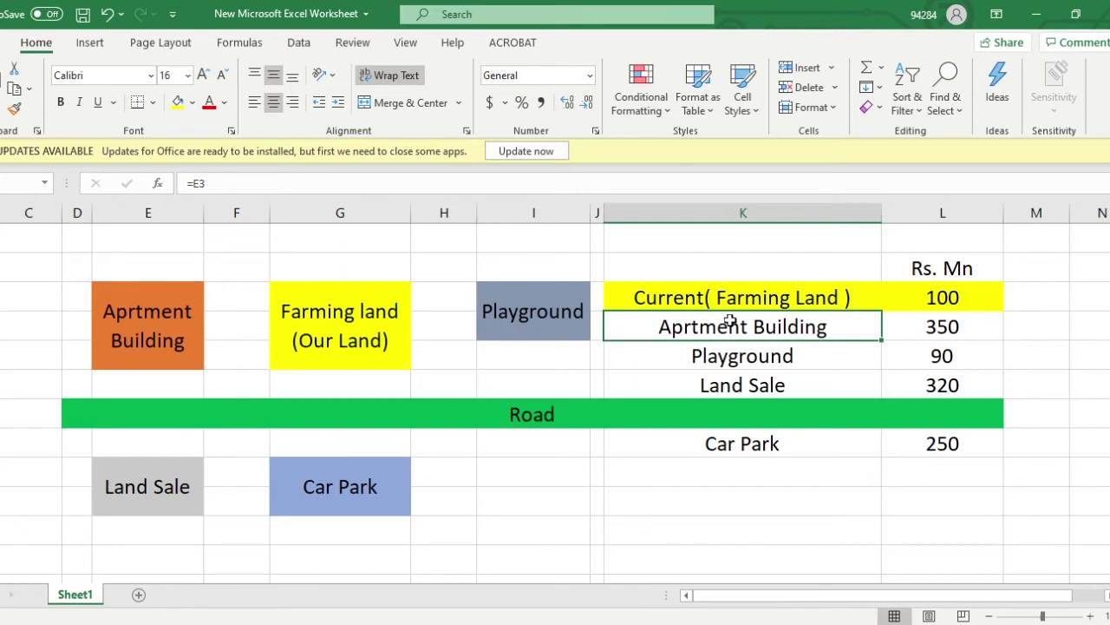
click(192, 102)
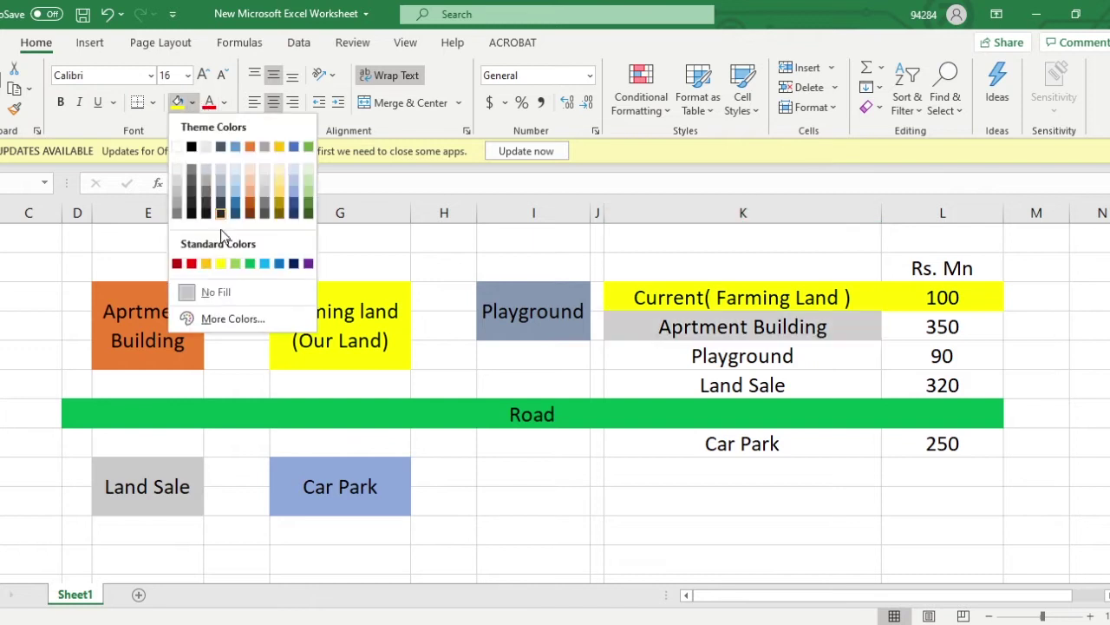
click(265, 264)
click(933, 328)
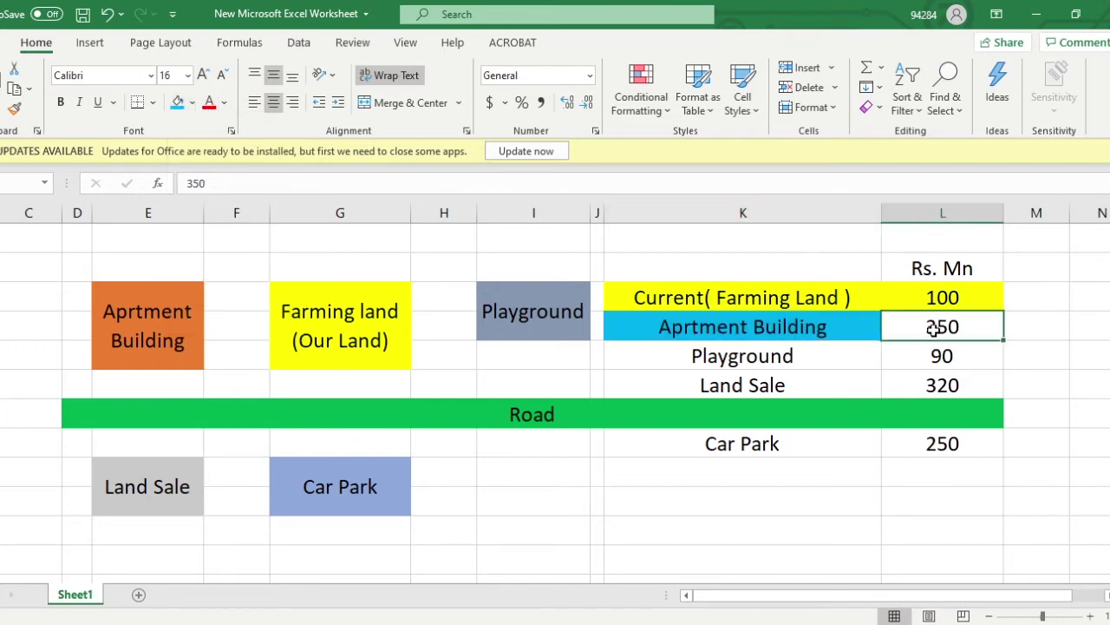
click(176, 102)
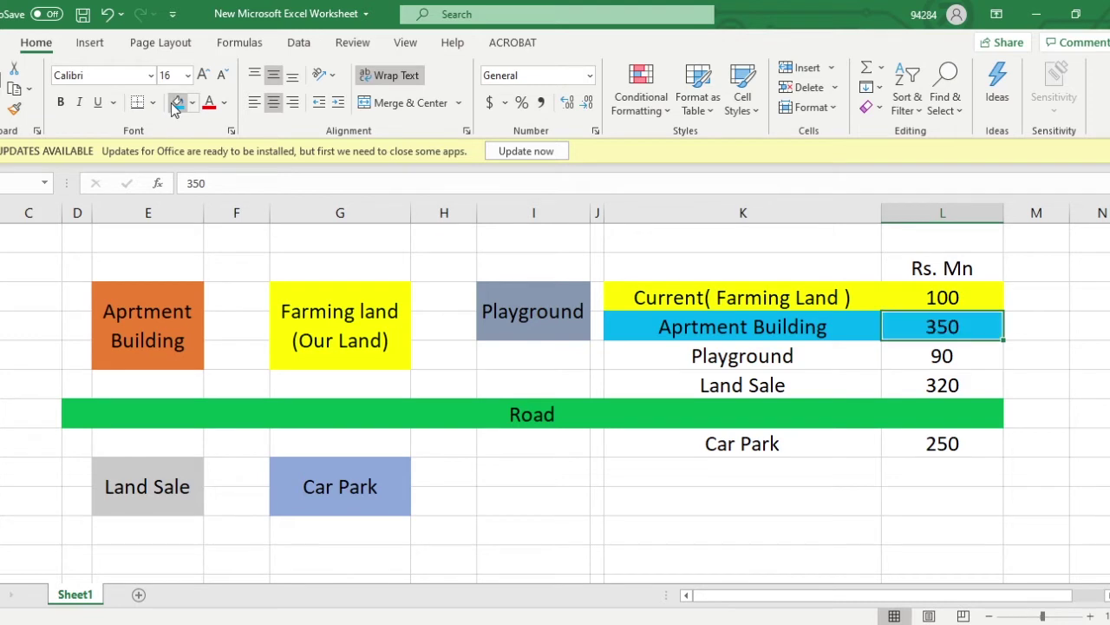
- Compare the highlighted "Current( Farming Land )" row with the "Aprtment Building" row in Rs. Mn
drag(659, 295, 951, 296)
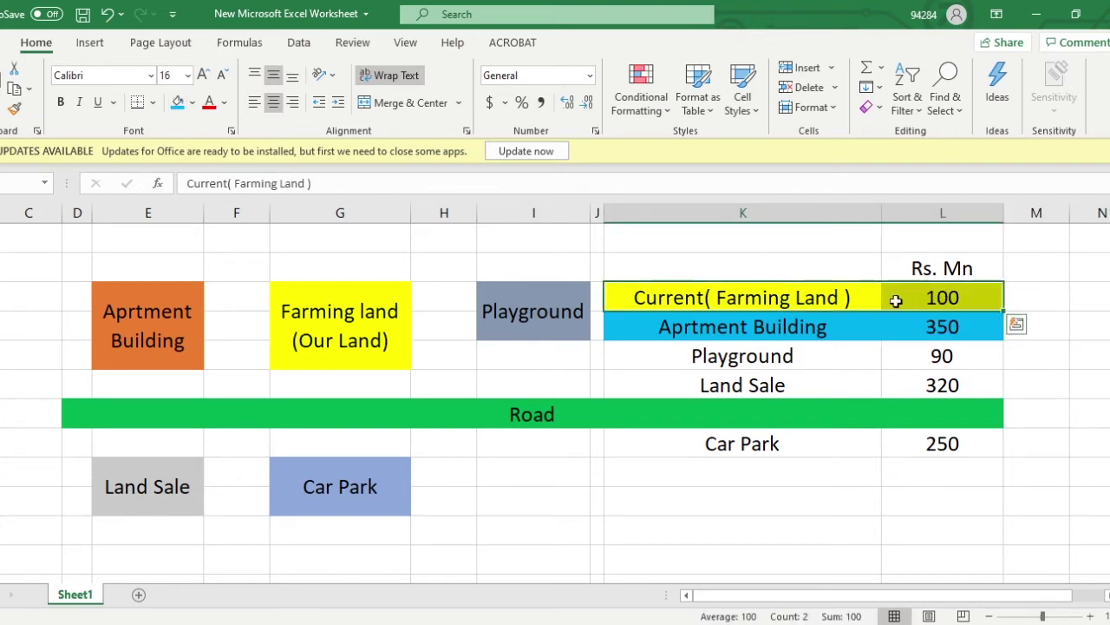
click(834, 321)
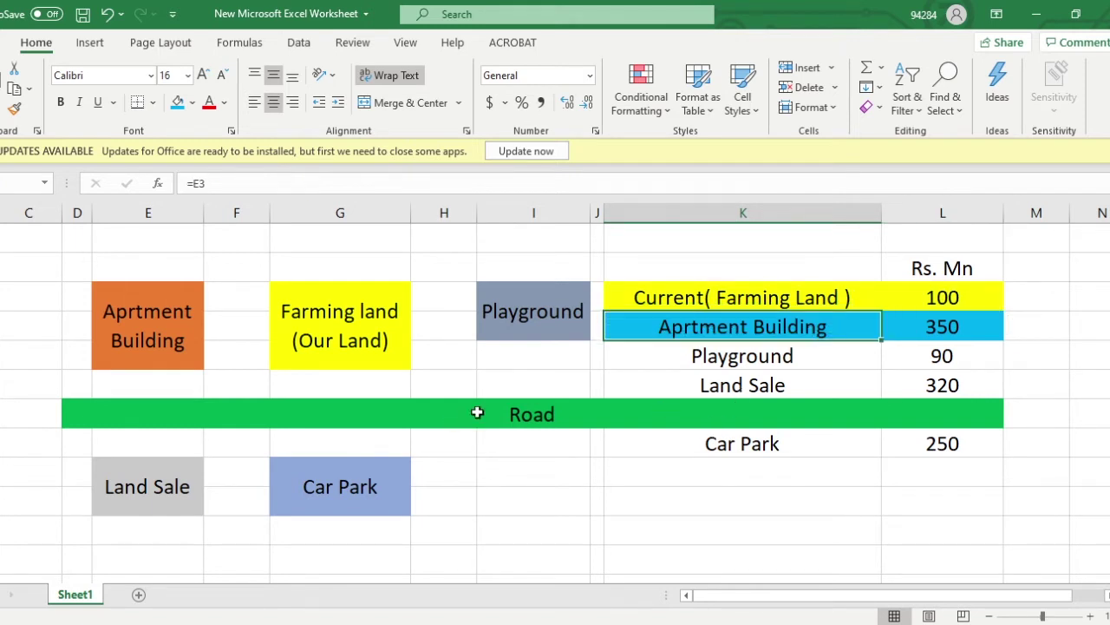
click(922, 326)
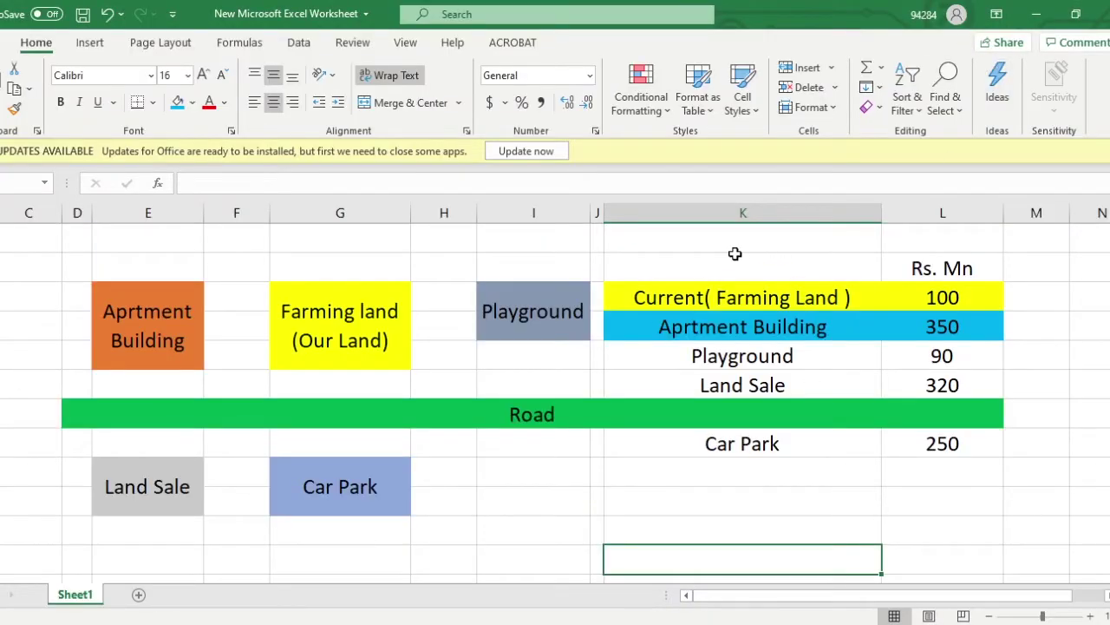
drag(639, 324, 926, 322)
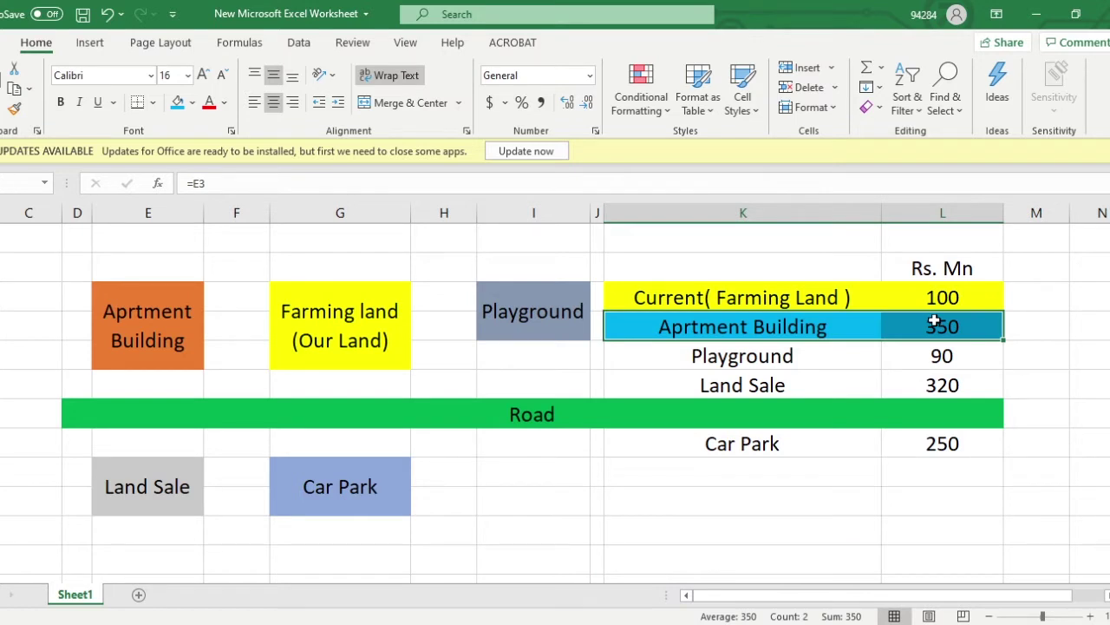
click(667, 293)
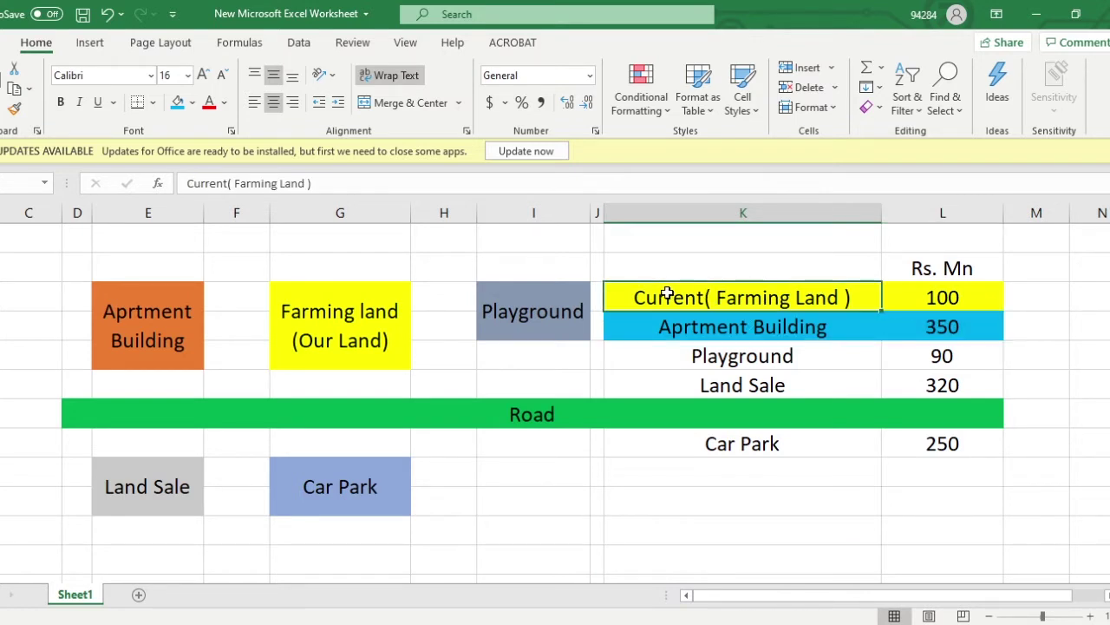
drag(669, 293, 975, 303)
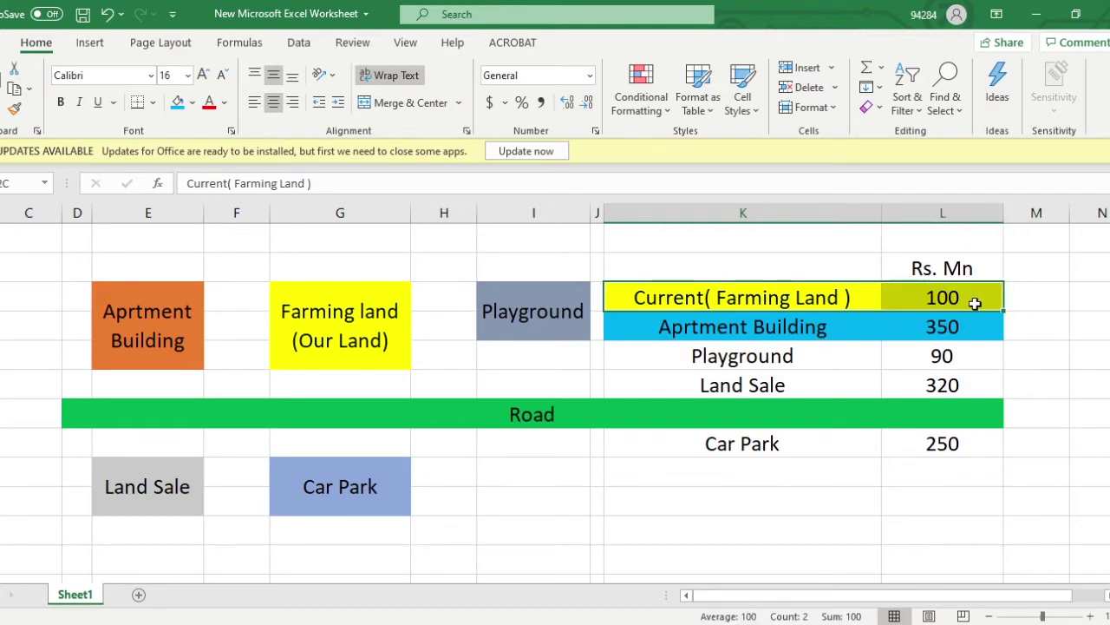
click(836, 343)
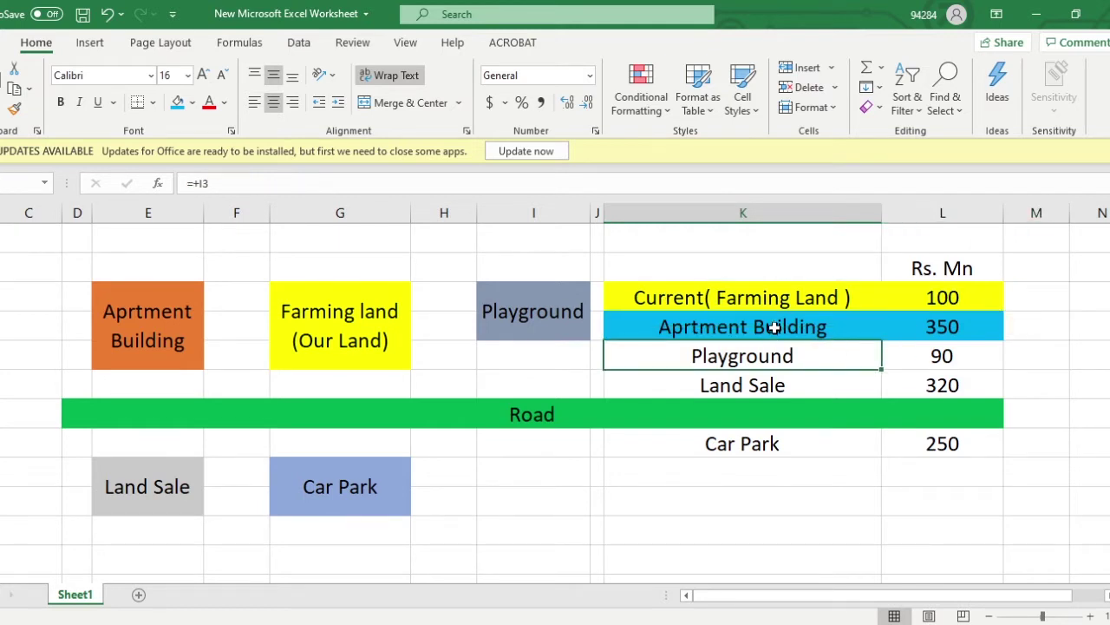
drag(775, 326, 949, 298)
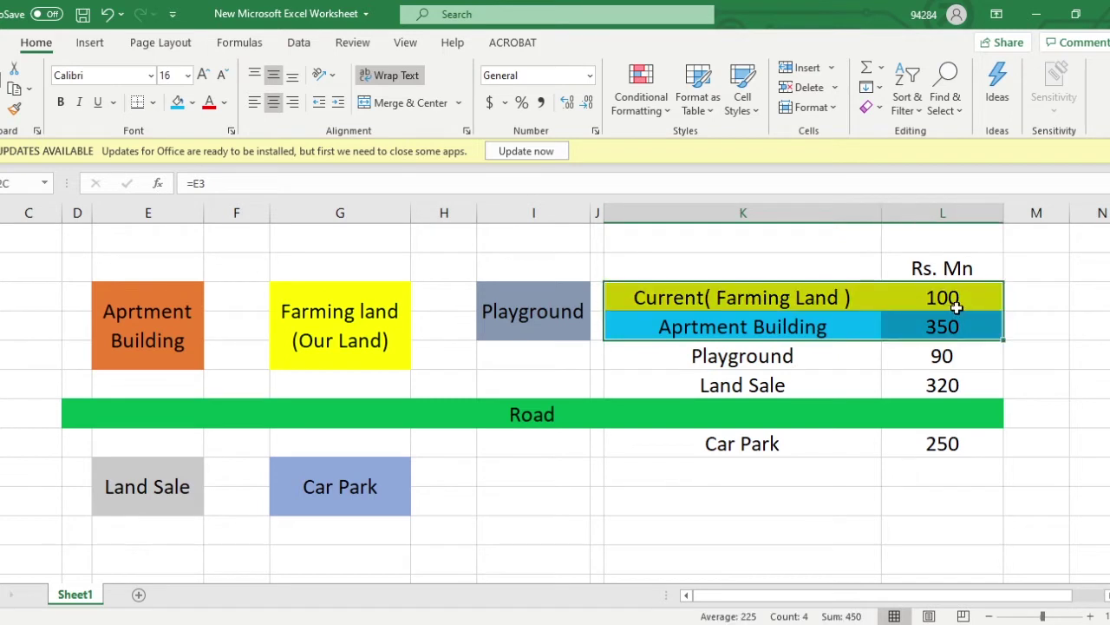
click(777, 325)
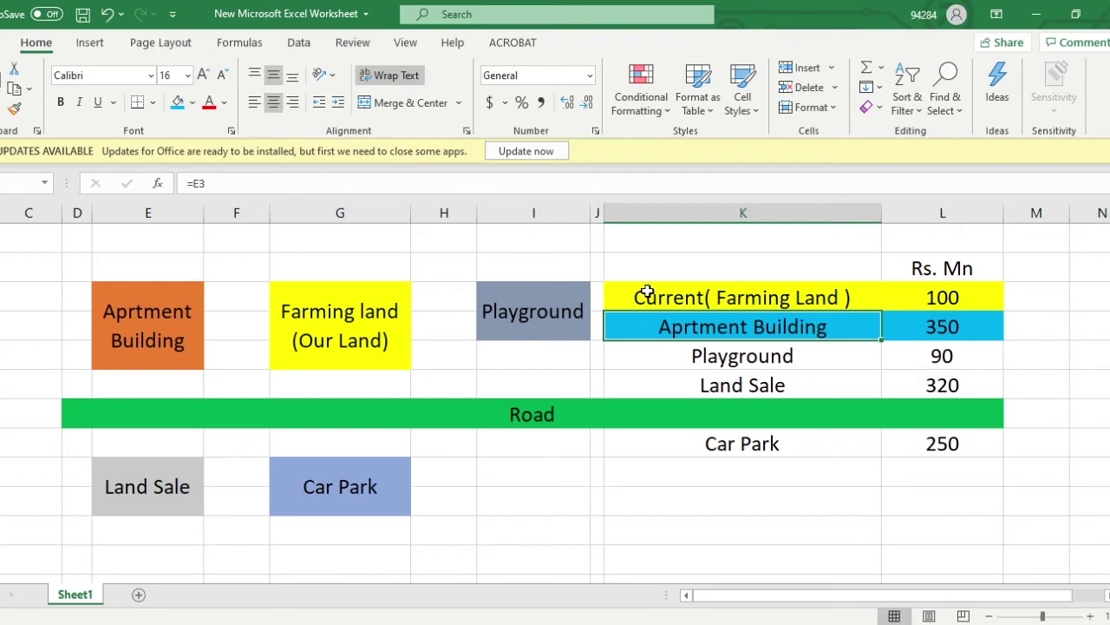
drag(647, 292, 967, 293)
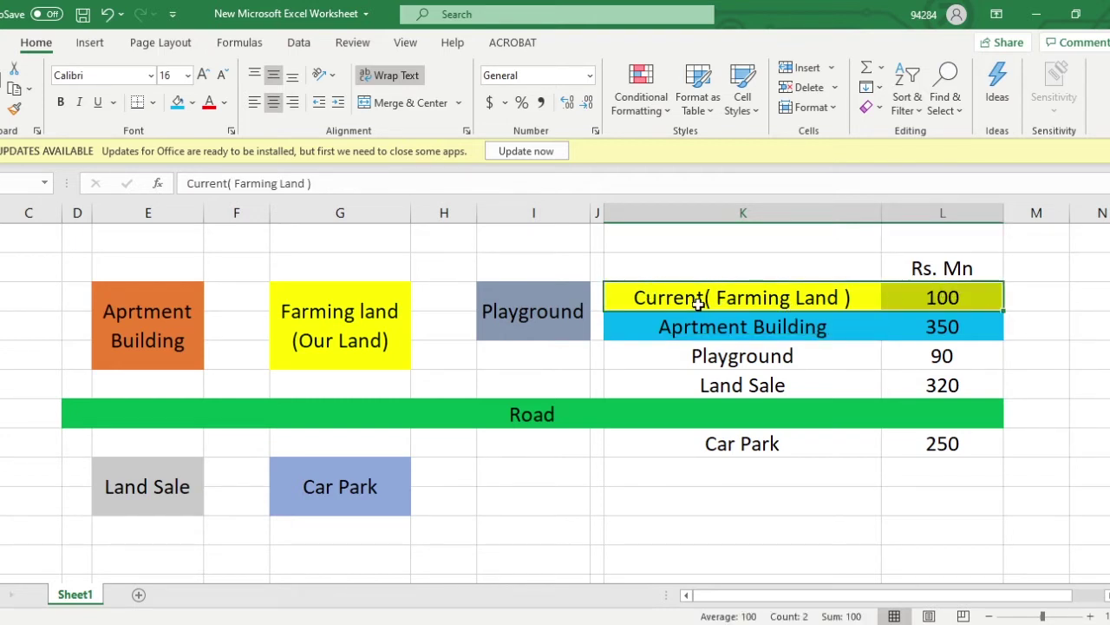
- Review the comparison table row by row, from the current farming land use through the alternatives down to Car Park
drag(699, 304, 914, 304)
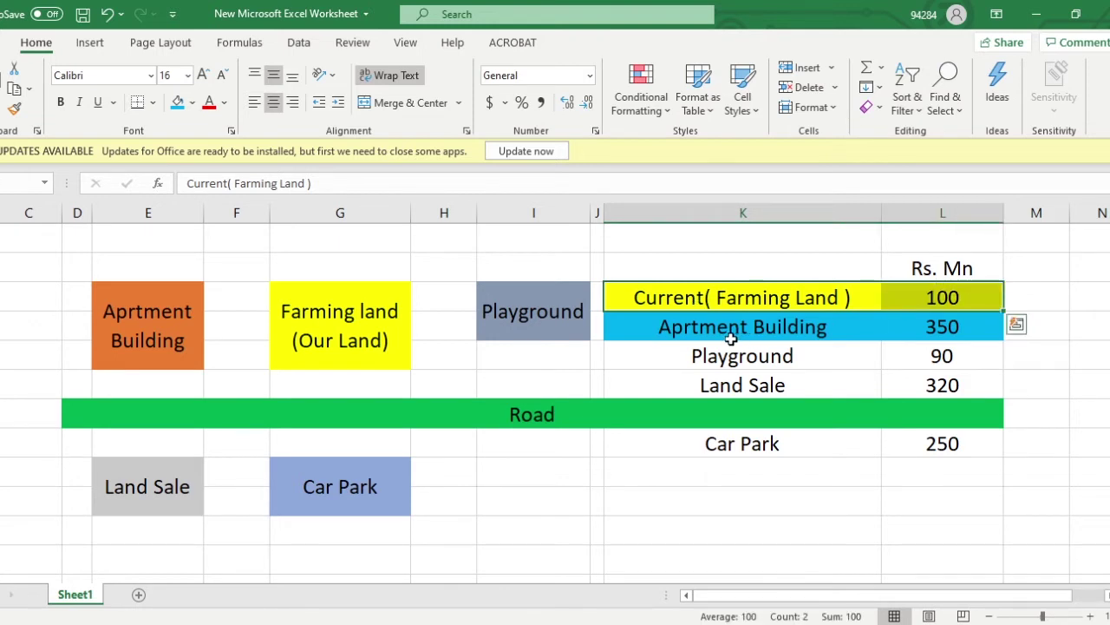
drag(732, 338, 907, 315)
drag(689, 350, 820, 347)
click(818, 371)
click(763, 427)
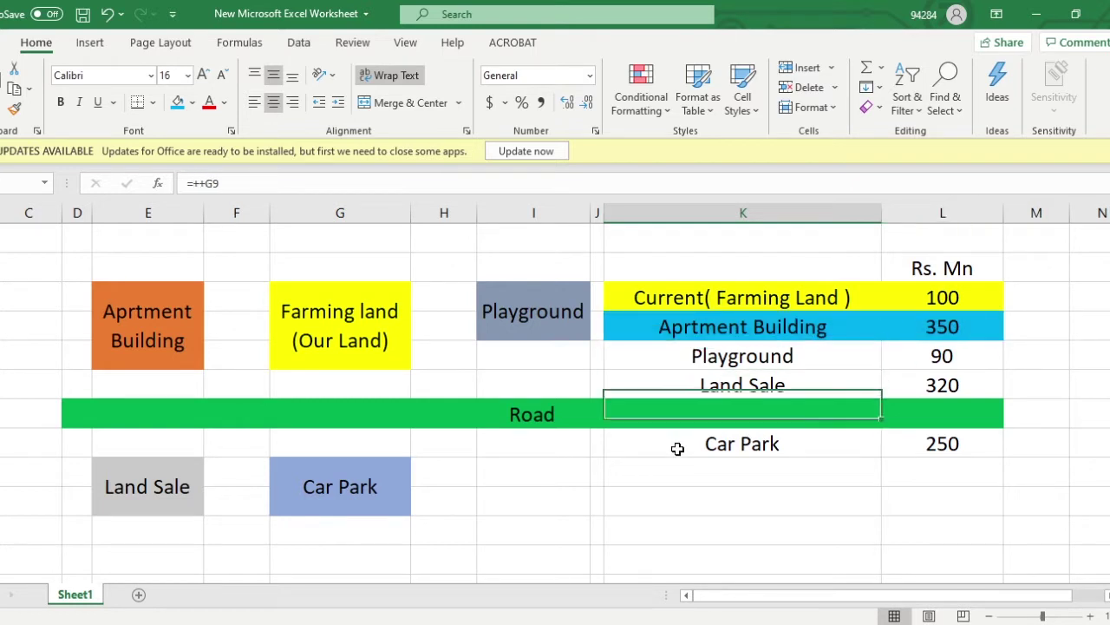
click(861, 448)
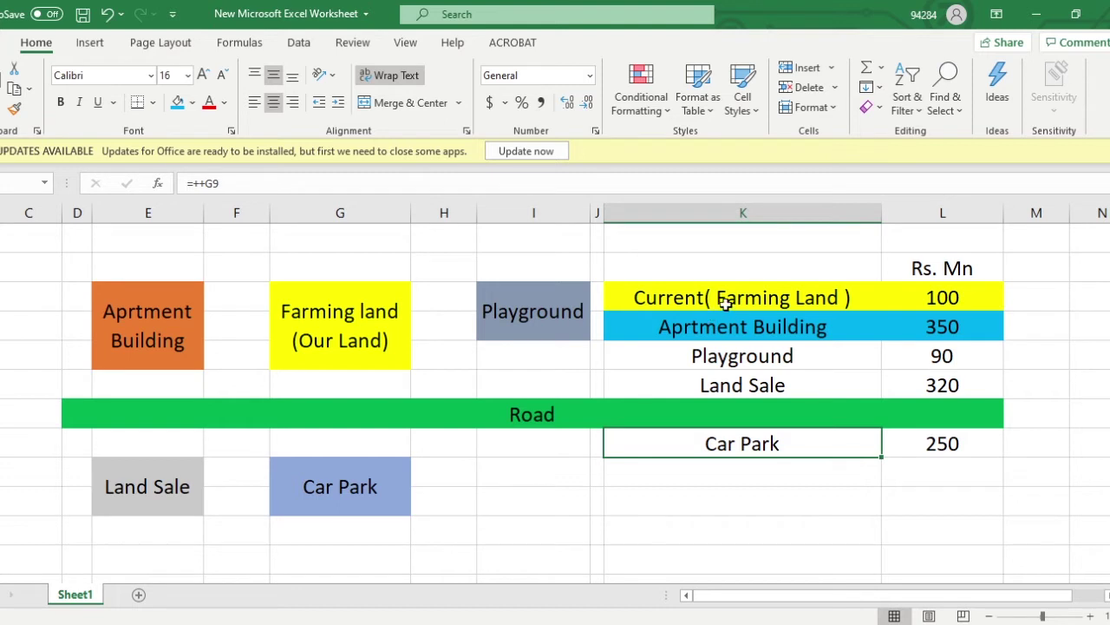
- Examine the land's current farming value against its value under the apartment building alternative
drag(725, 304, 930, 297)
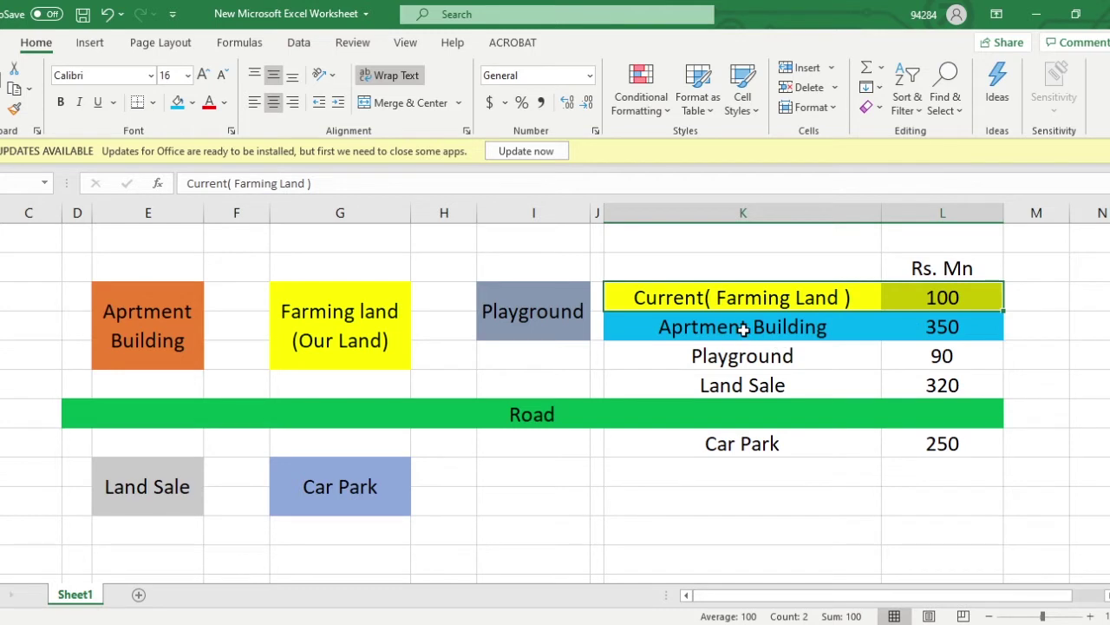
click(641, 325)
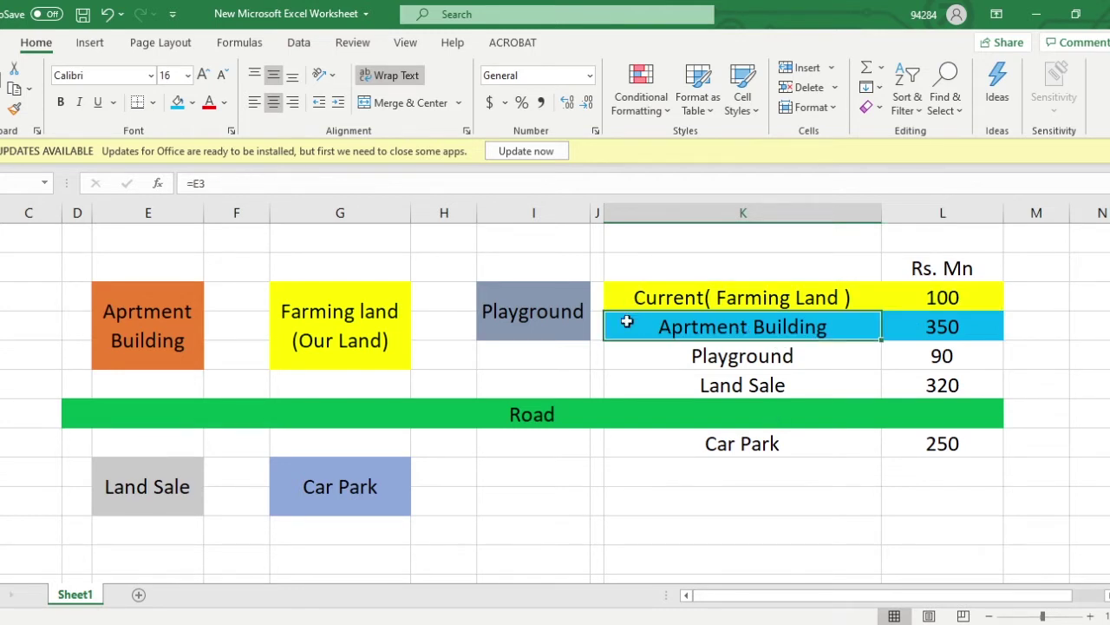
click(662, 299)
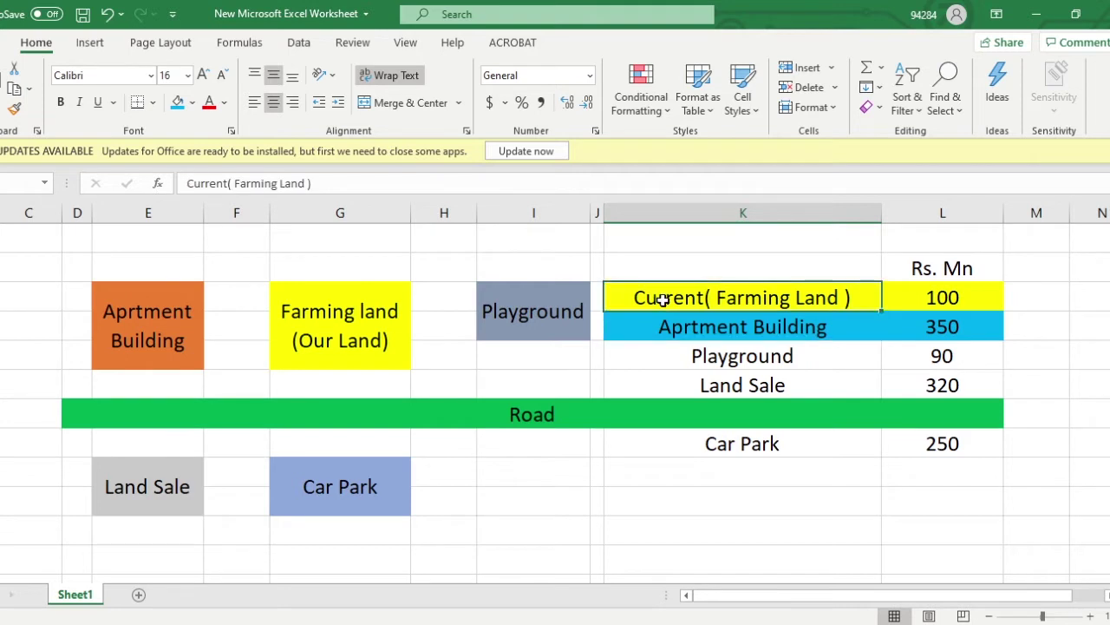
drag(763, 298, 920, 304)
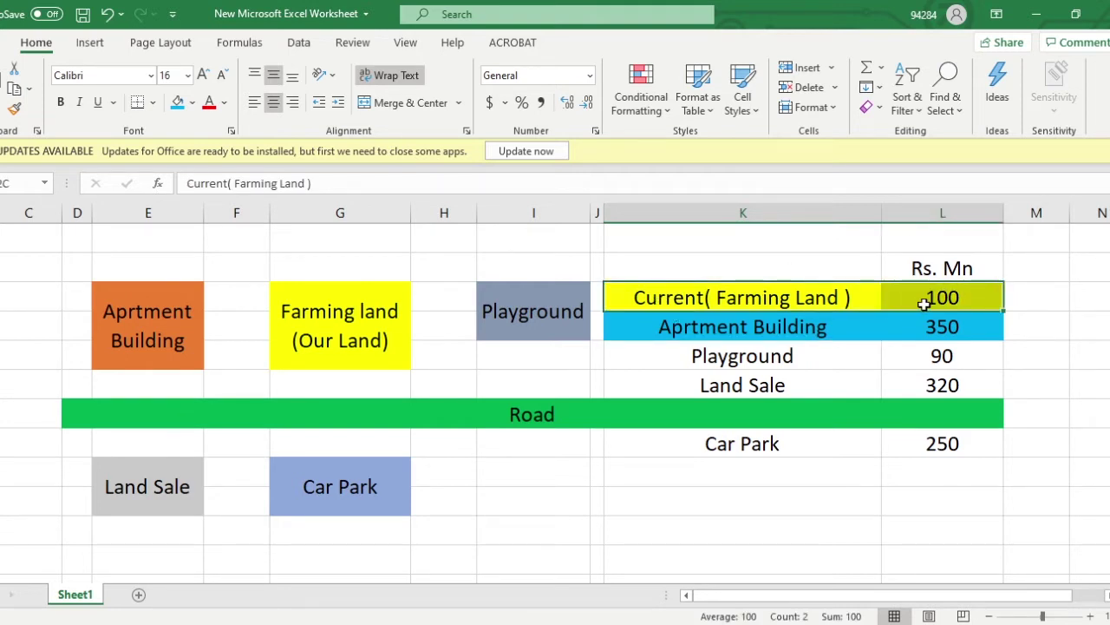
drag(720, 337, 927, 324)
drag(754, 331, 981, 322)
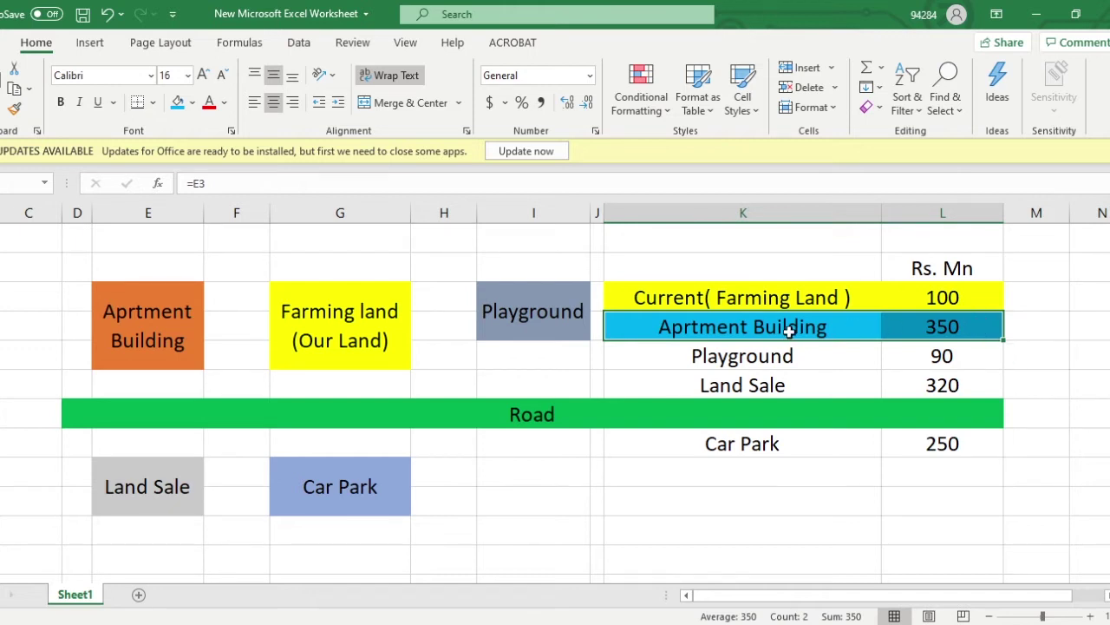
click(702, 297)
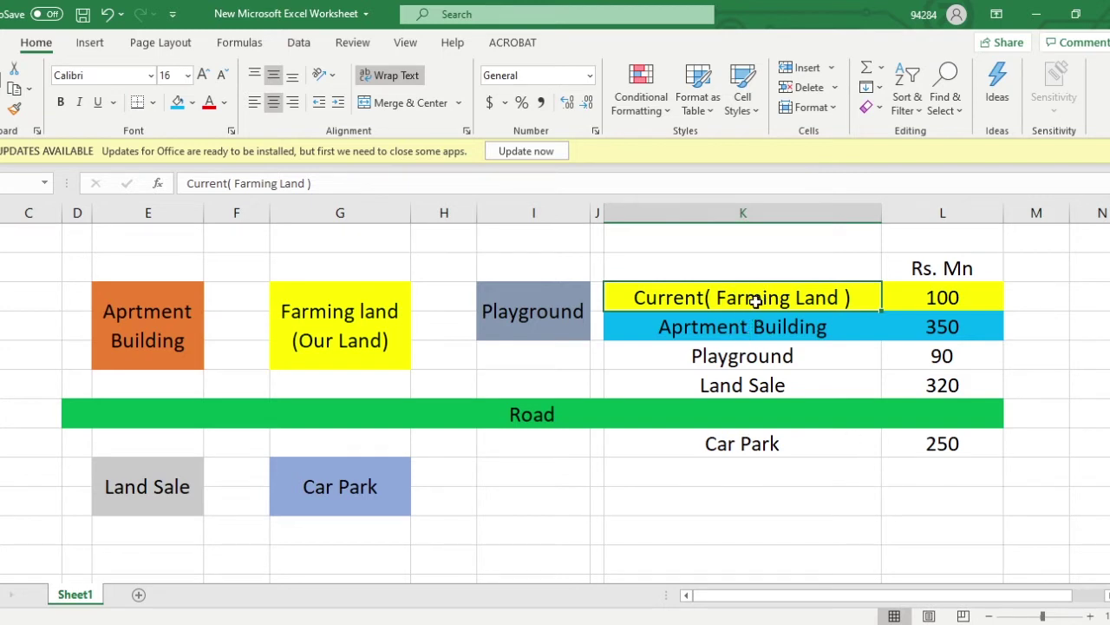
drag(805, 295, 903, 328)
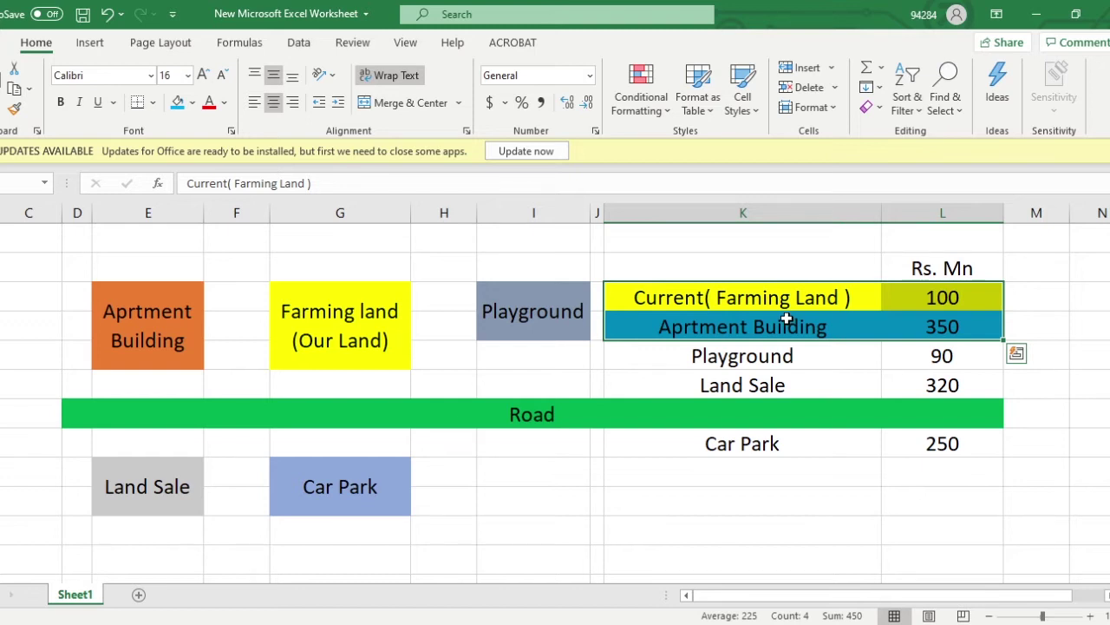
click(694, 297)
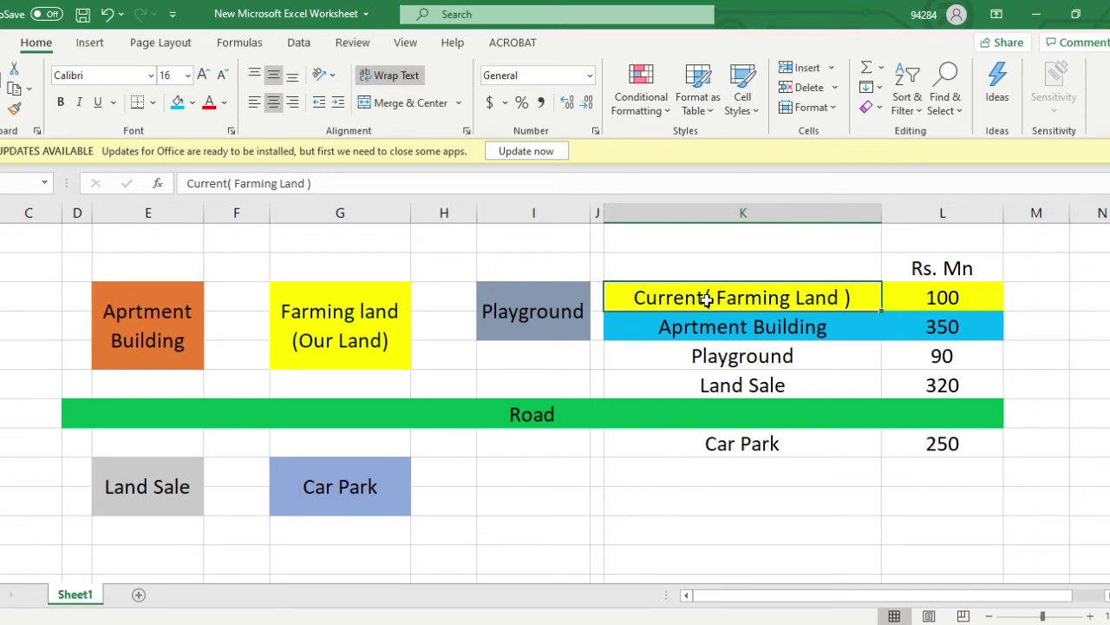
drag(834, 284, 910, 293)
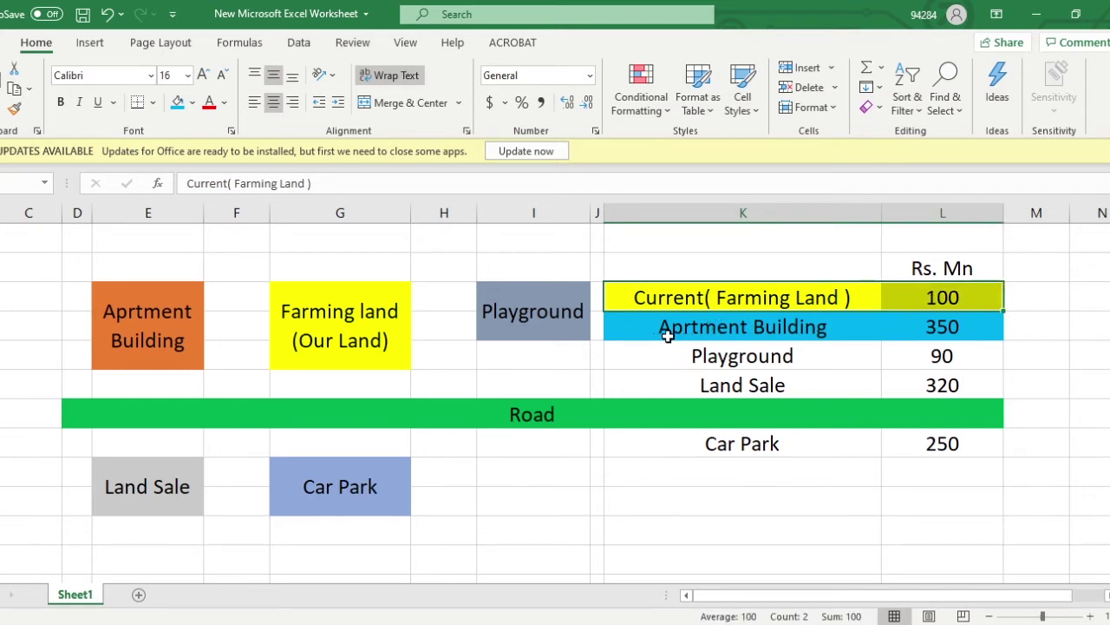
click(793, 324)
drag(793, 323, 951, 321)
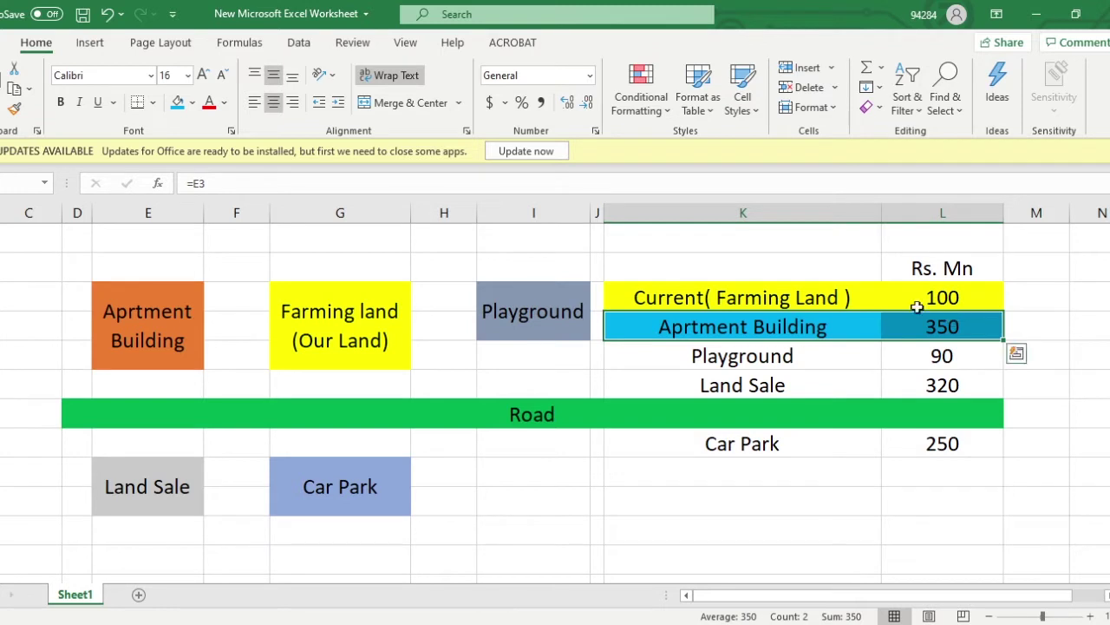
drag(674, 298, 939, 319)
click(699, 322)
drag(628, 302, 929, 305)
drag(753, 319, 978, 332)
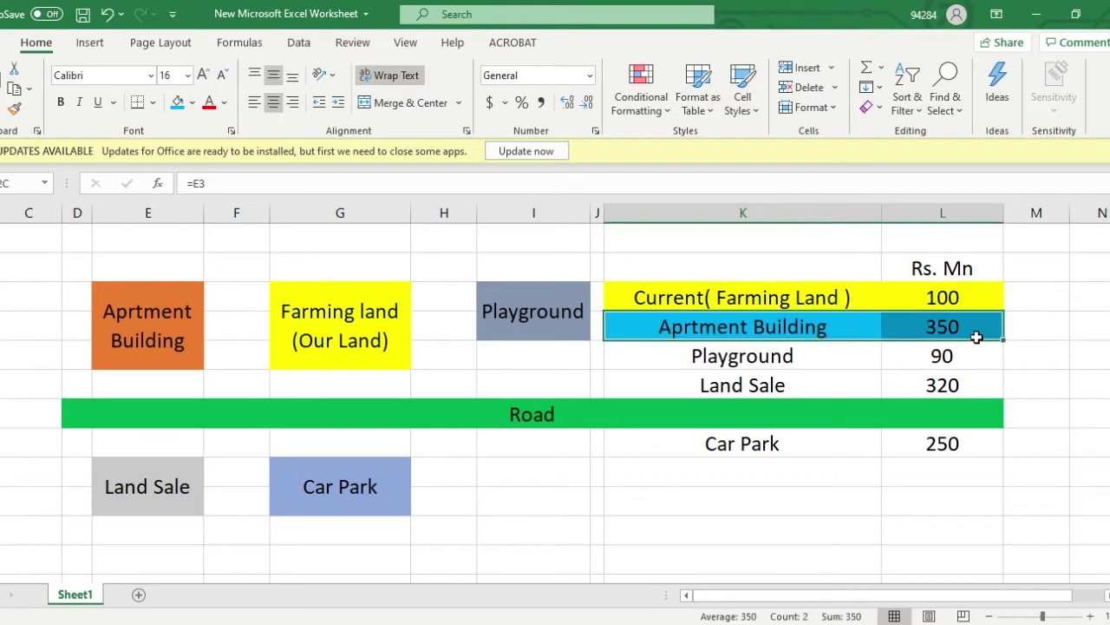
click(756, 301)
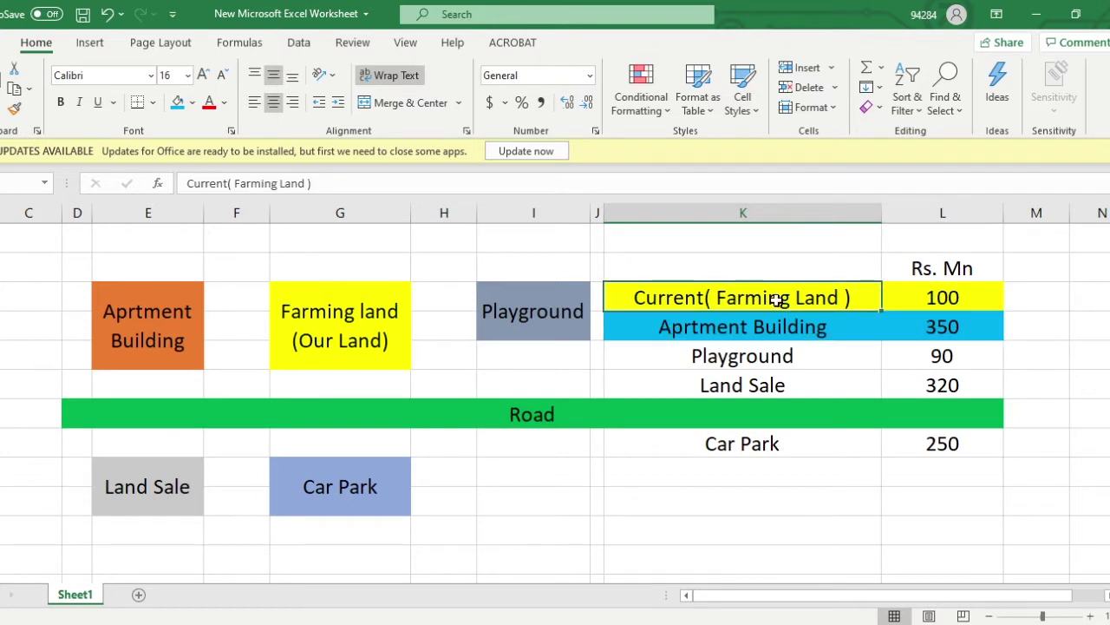
drag(777, 298, 922, 314)
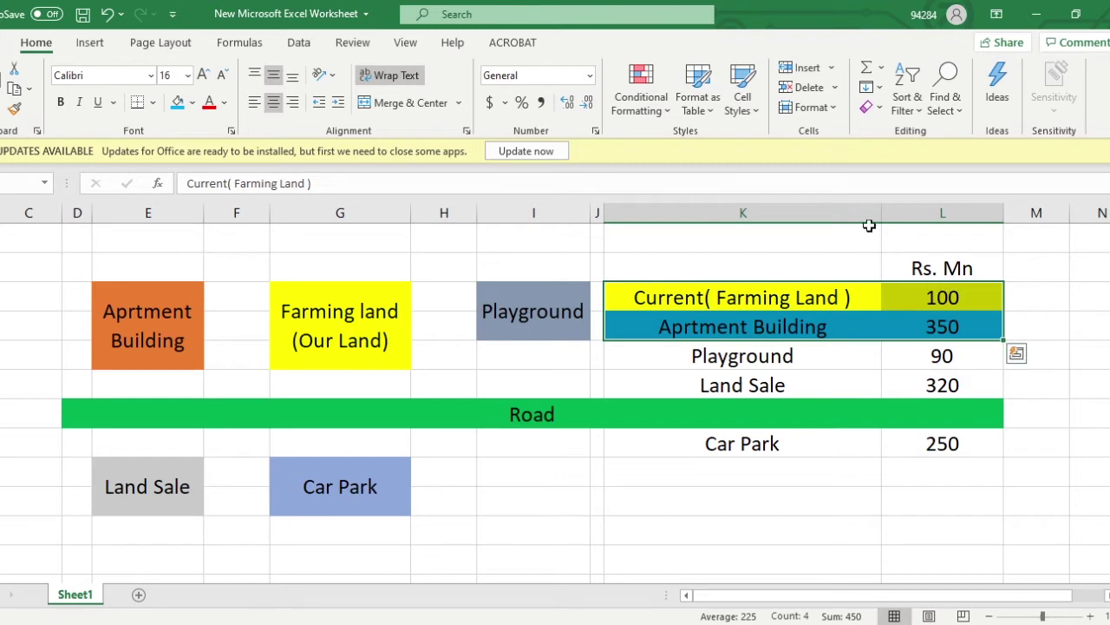
click(745, 327)
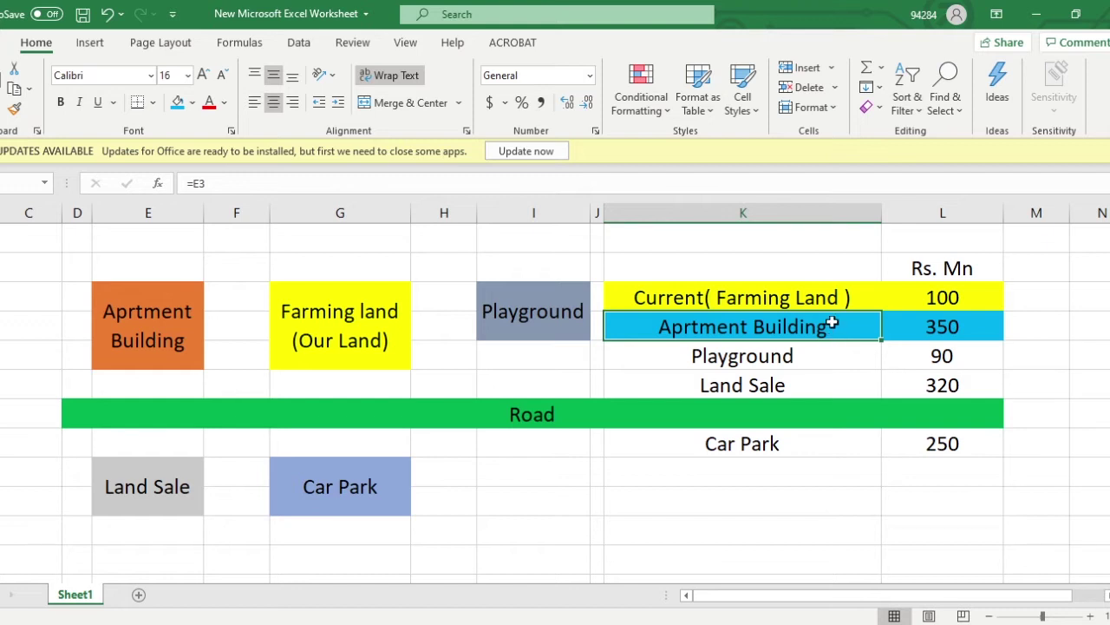
drag(774, 297, 963, 311)
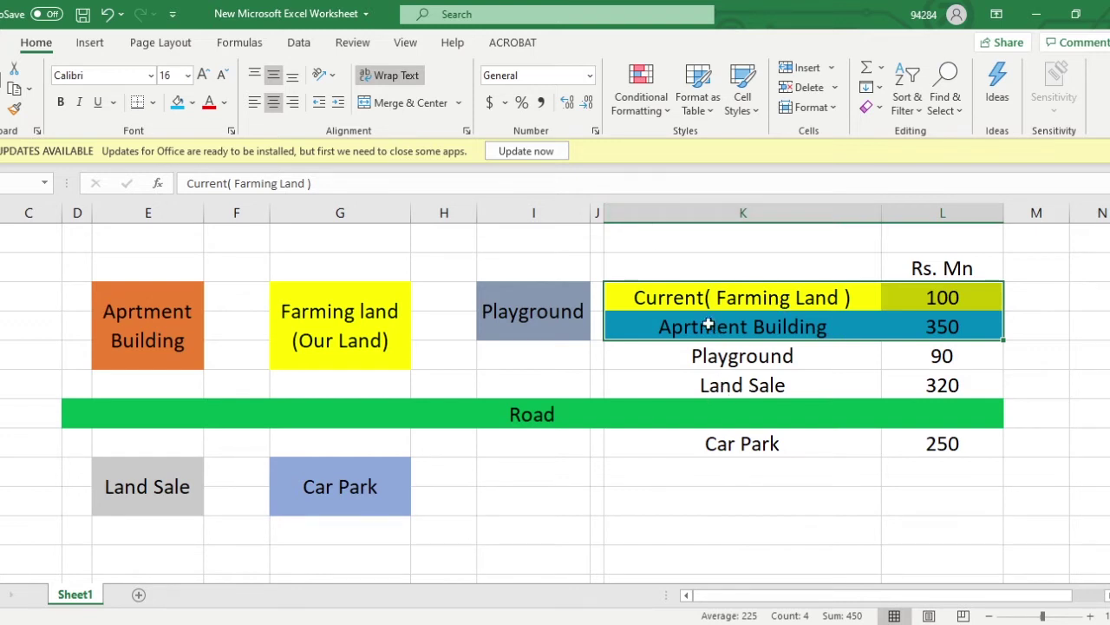
drag(682, 298, 954, 289)
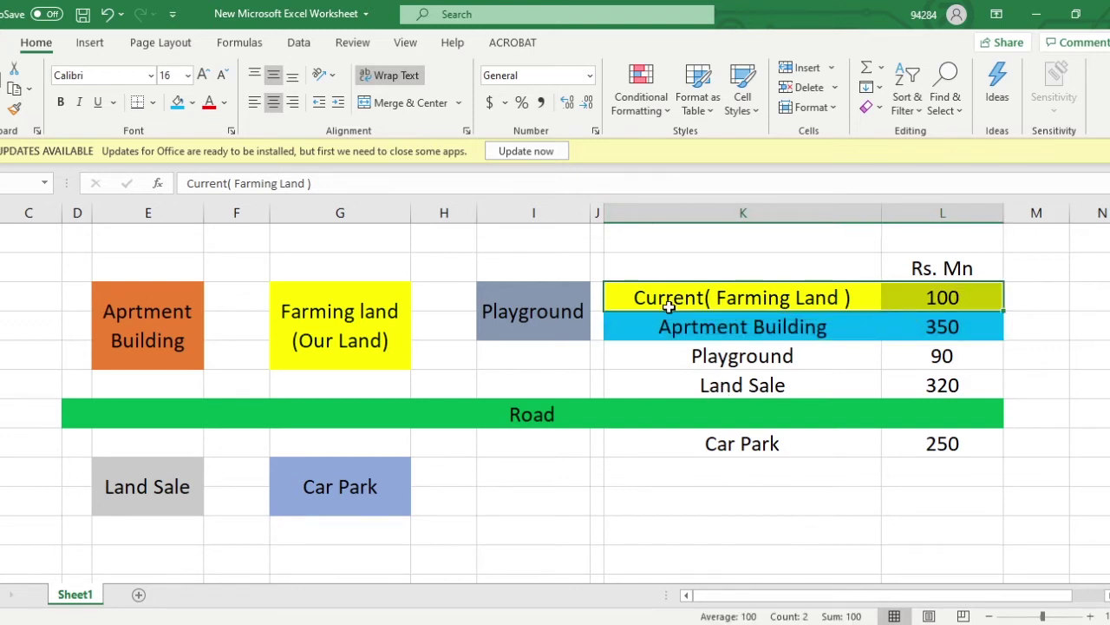
drag(647, 303, 935, 325)
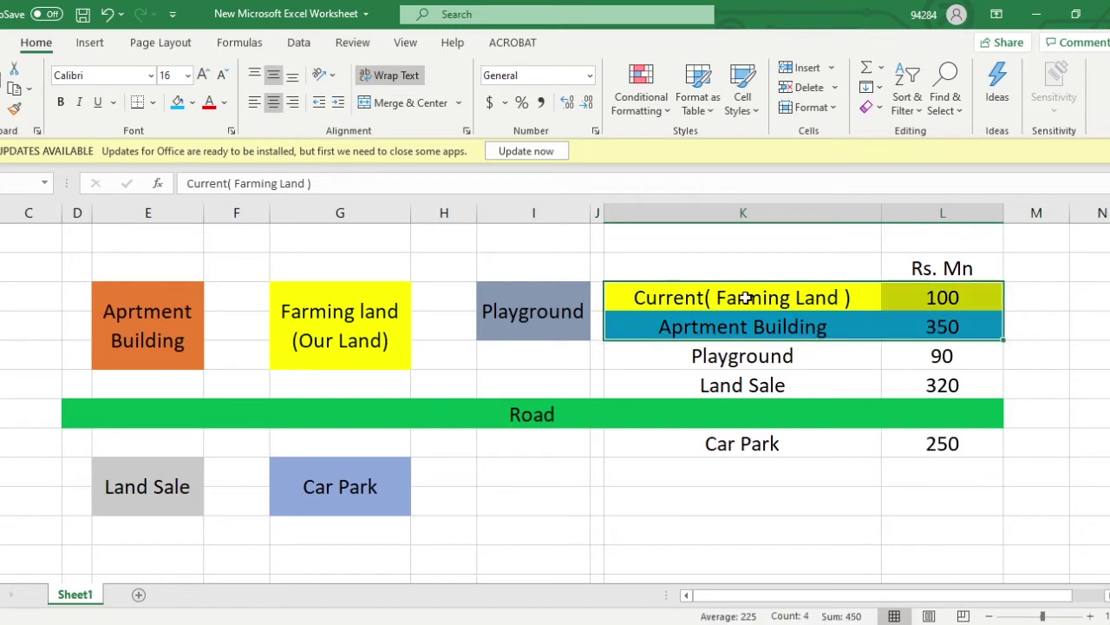
drag(682, 298, 885, 322)
drag(674, 302, 976, 325)
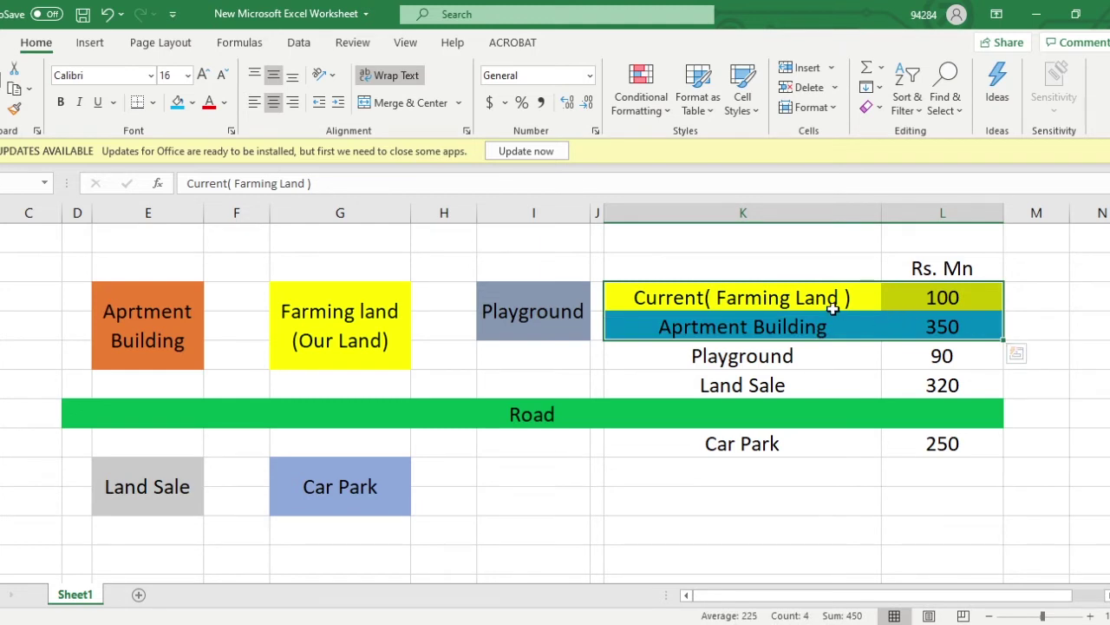
- Examine the yellow "Current( Farming Land )" row and its value, alongside the "Aprtment Building" row beneath it
click(742, 298)
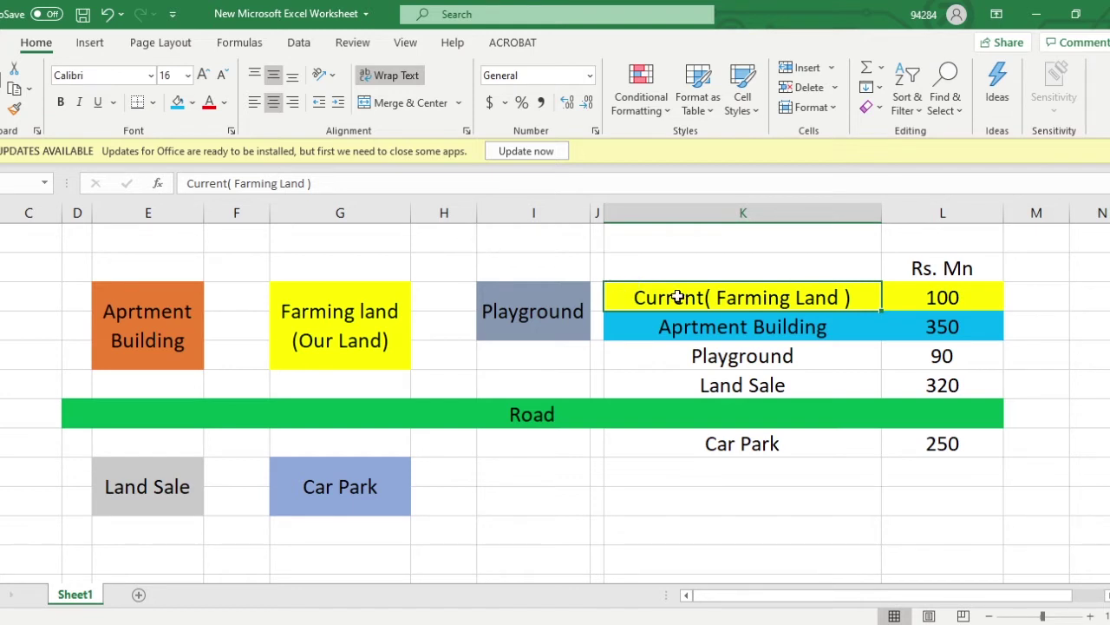
drag(744, 300, 936, 326)
drag(665, 297, 951, 295)
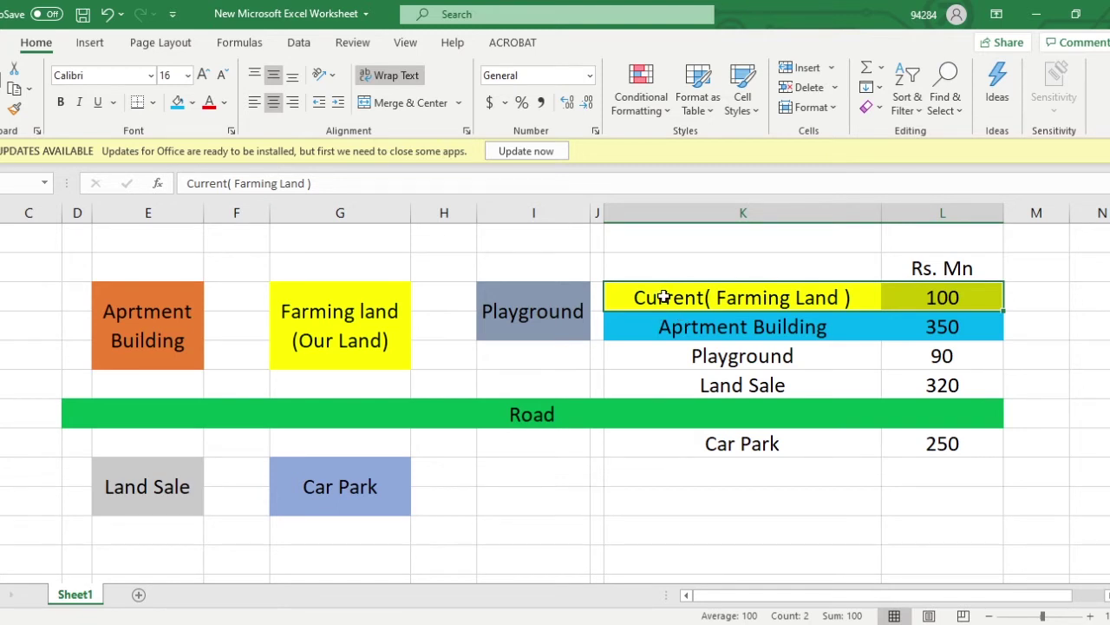
drag(664, 295, 945, 314)
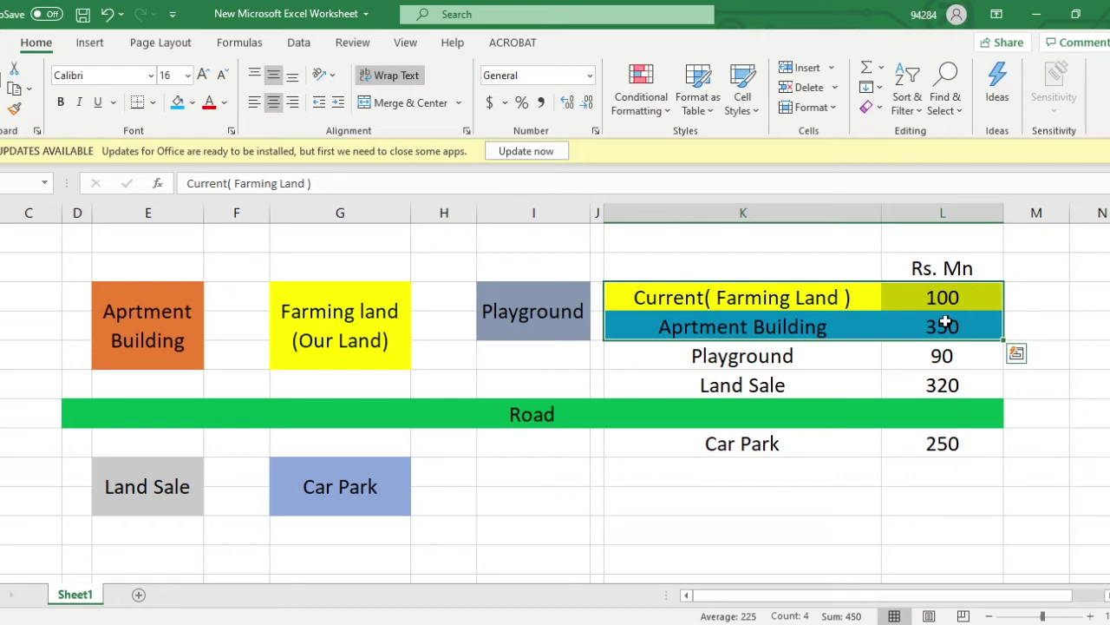
click(707, 299)
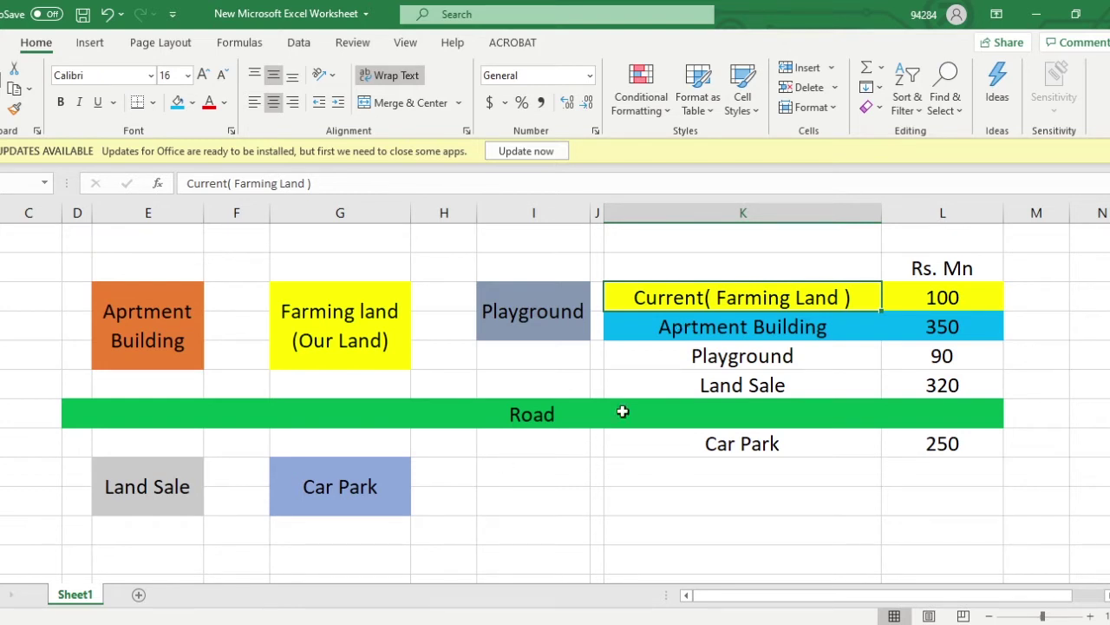
drag(820, 297, 923, 298)
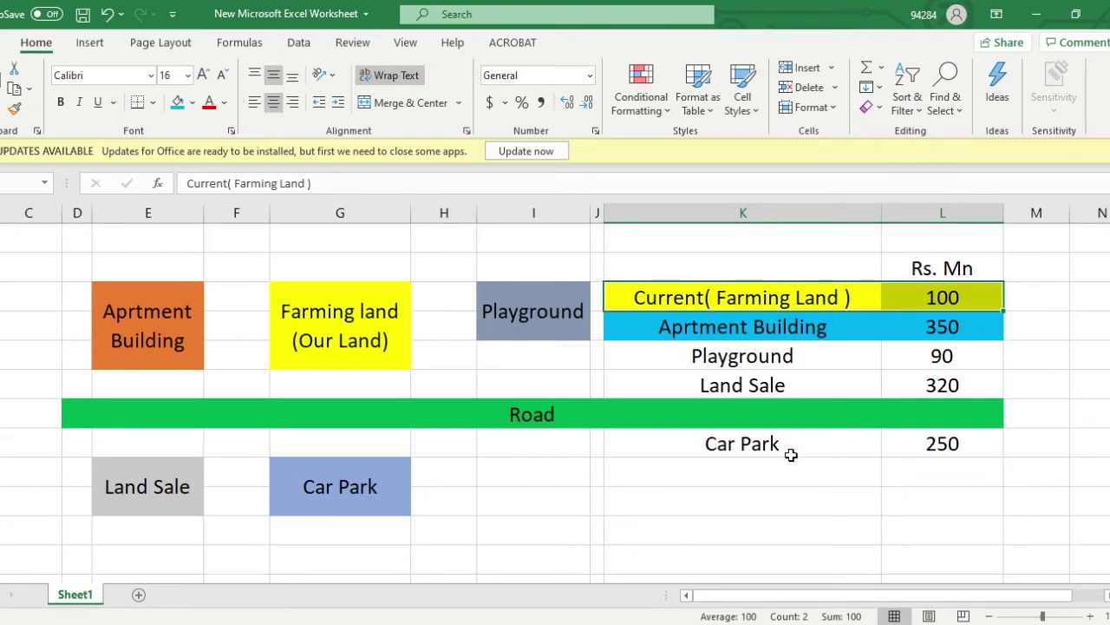
click(672, 304)
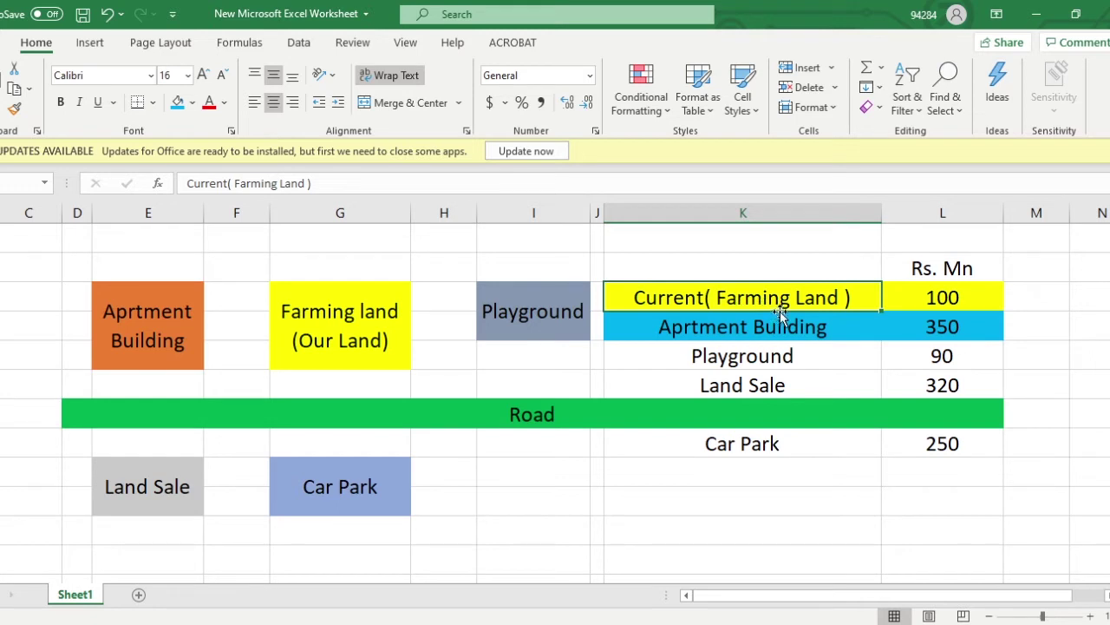
drag(798, 293, 922, 288)
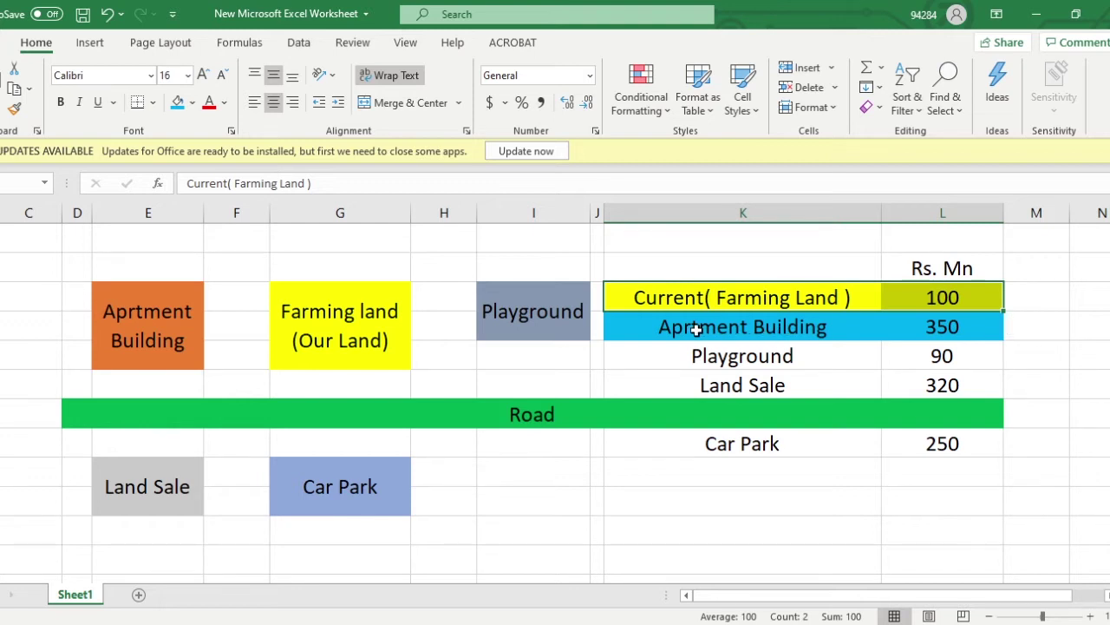
- Review the "Aprtment Building" label, the "Rs. Mn" header row and the current farming land row of the comparison table
drag(696, 326, 974, 295)
drag(746, 326, 704, 292)
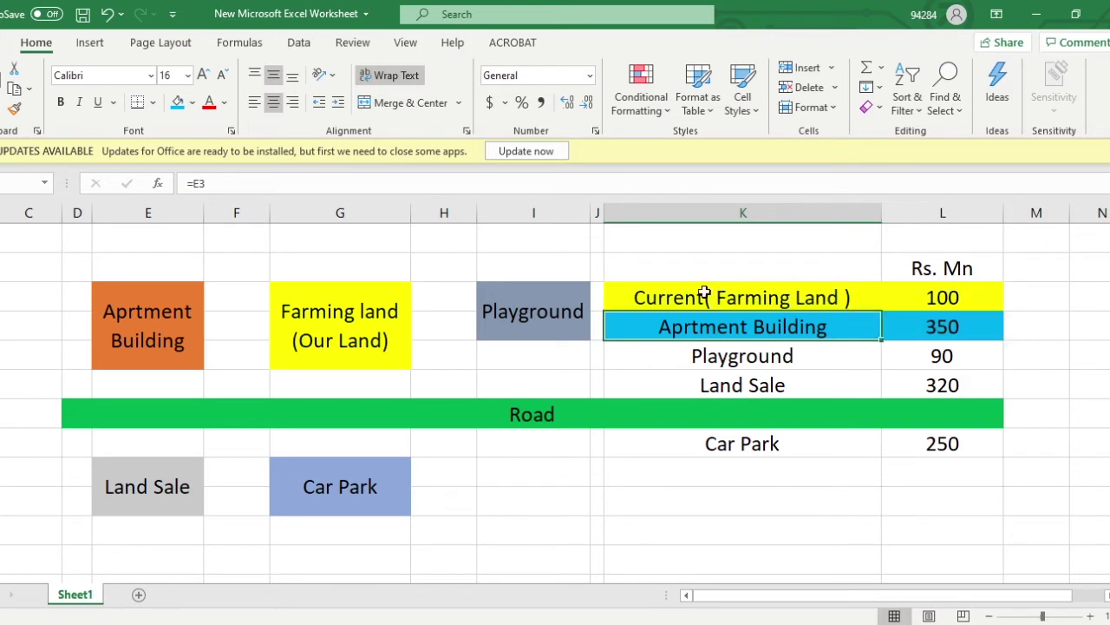
click(704, 292)
drag(645, 268, 899, 277)
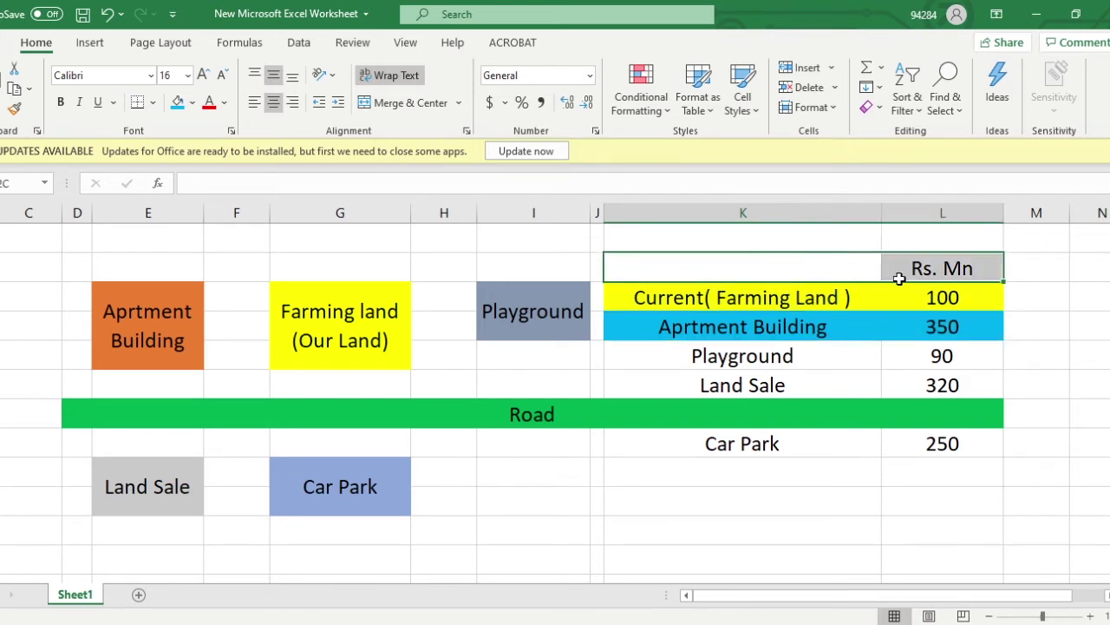
click(720, 501)
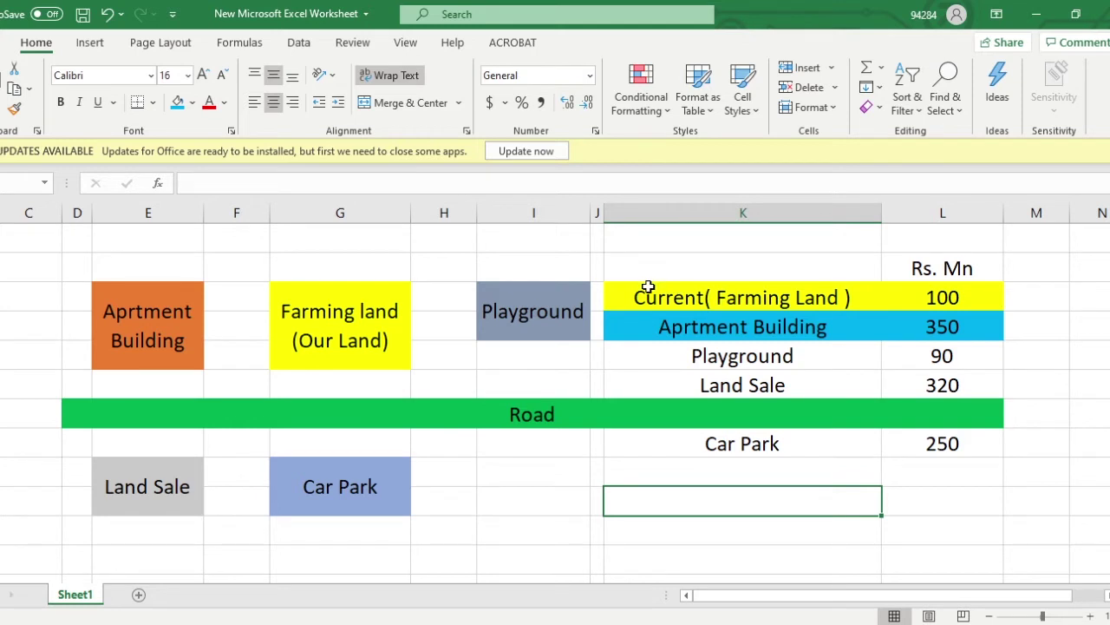
drag(647, 287, 1003, 303)
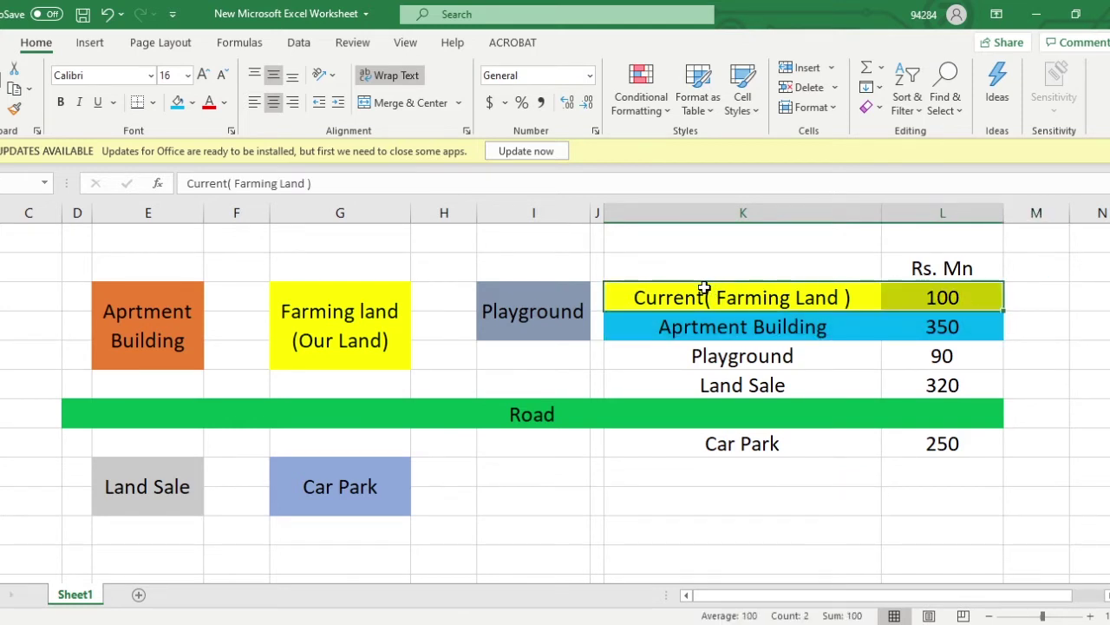
drag(704, 289, 949, 290)
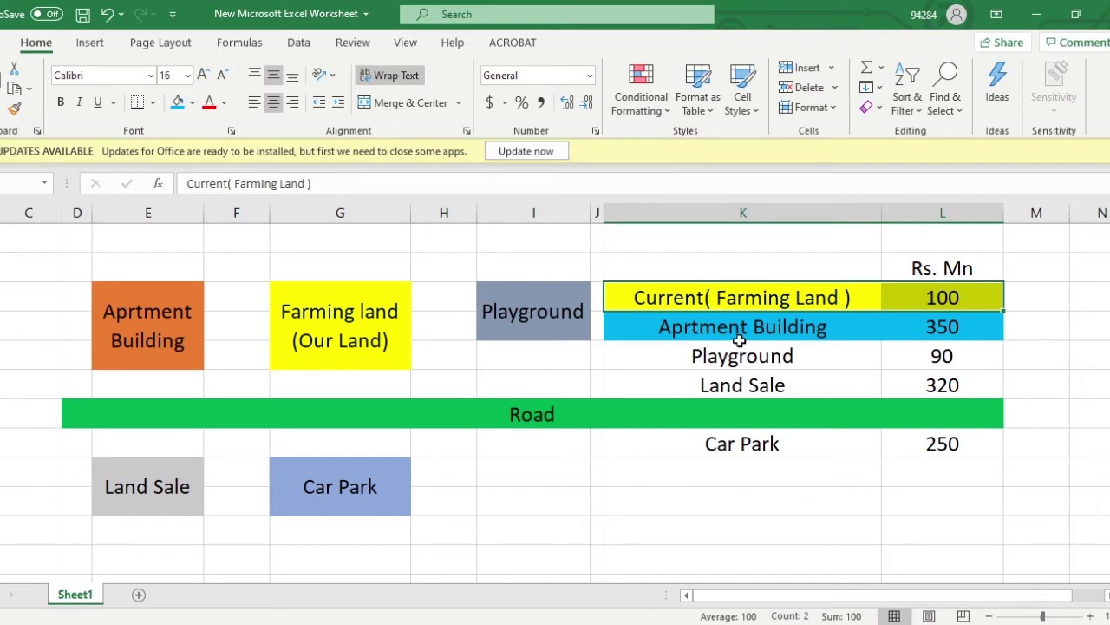
- Compare the apartment building alternative's value with the current farming land value in the two highlighted rows
click(646, 331)
drag(646, 332, 955, 292)
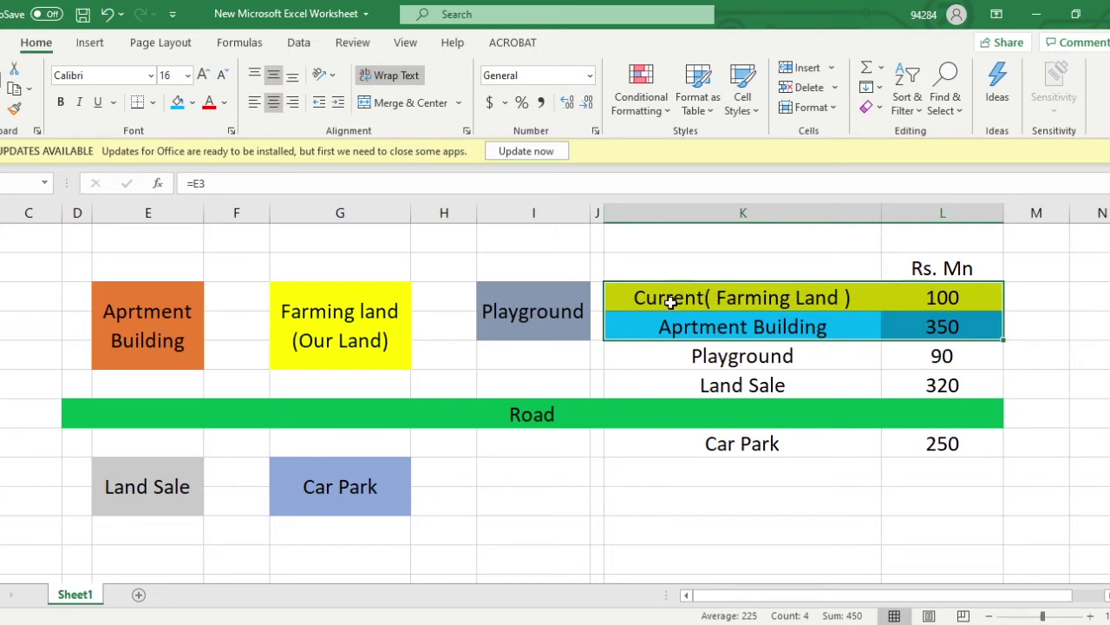
drag(670, 301, 807, 318)
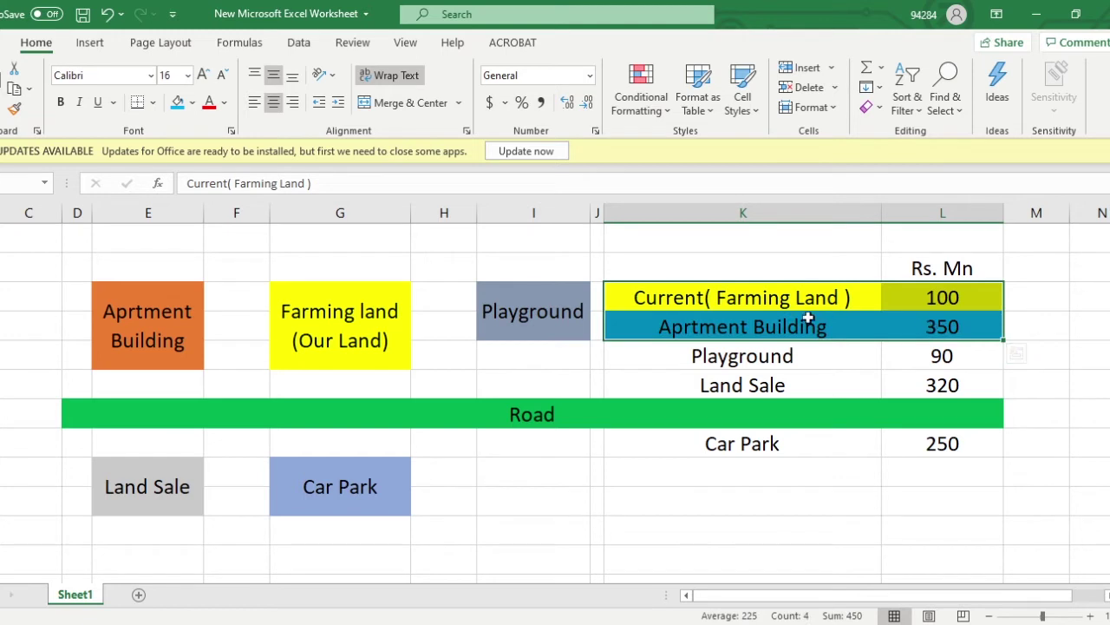
drag(675, 295, 962, 293)
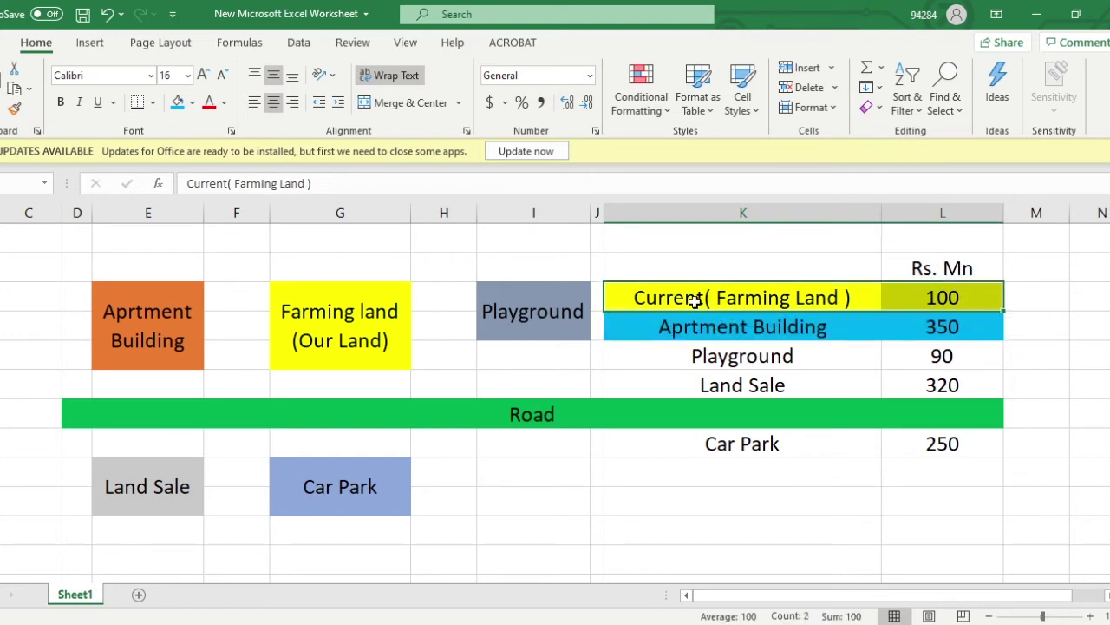
drag(694, 300, 697, 300)
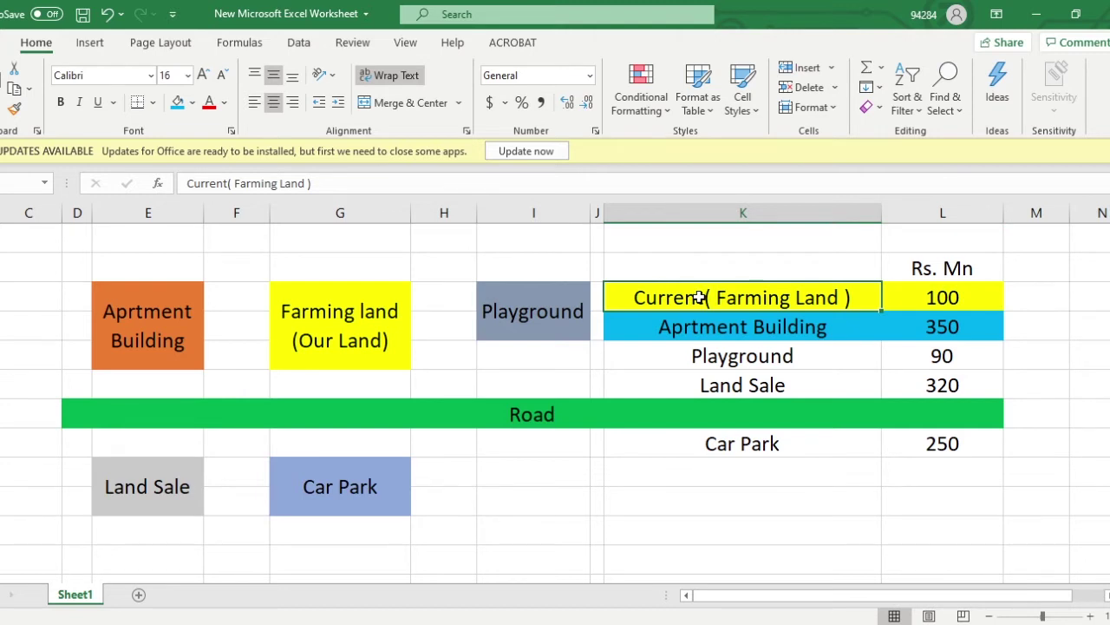
drag(698, 297, 915, 291)
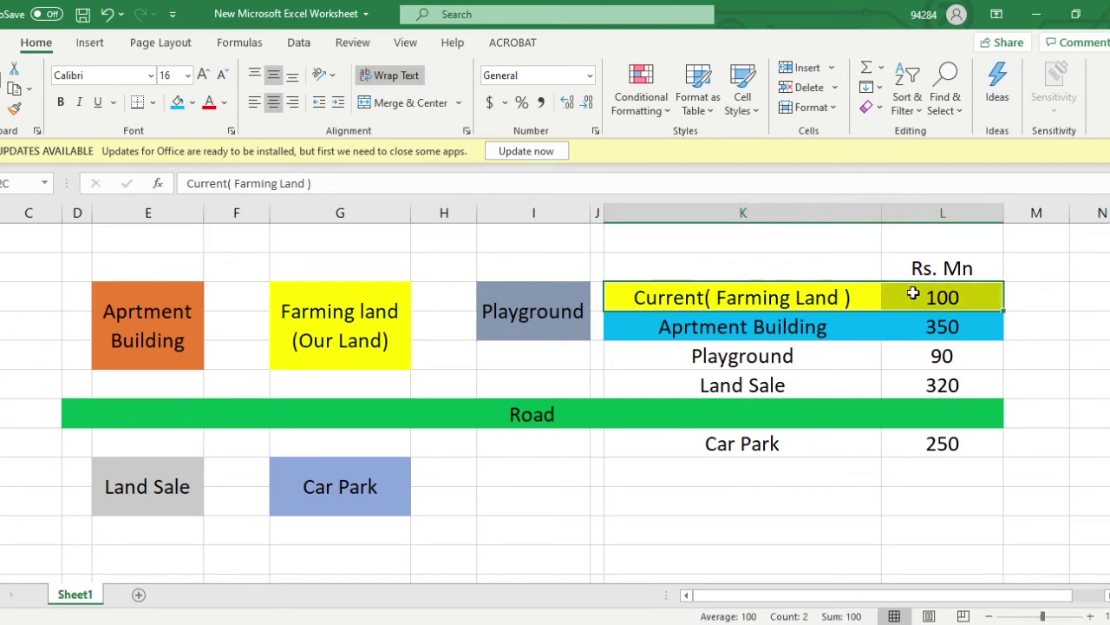
click(847, 296)
drag(847, 296, 951, 324)
drag(701, 297, 935, 324)
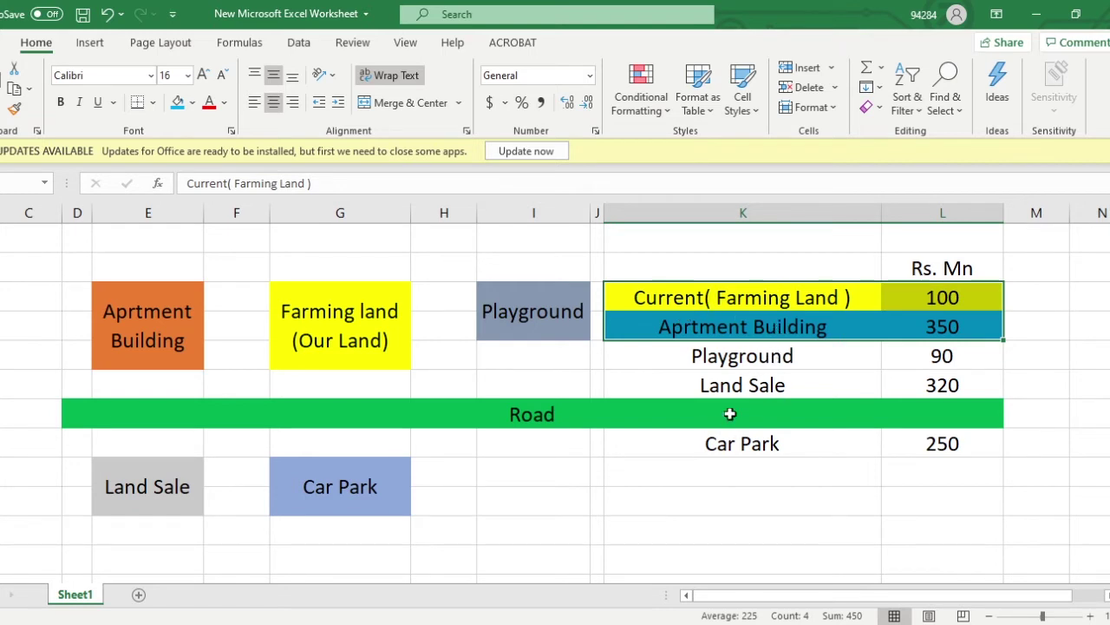
- Enter the label "FV=" in column I, below the Road band and one row beneath the Car Park block
click(769, 477)
click(509, 525)
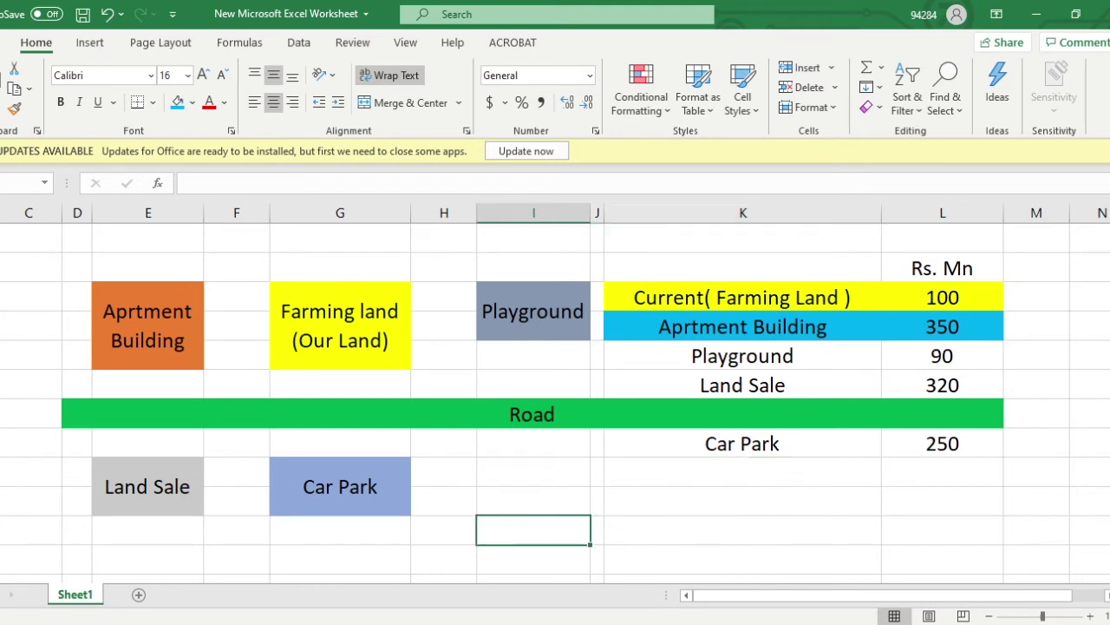
text(FV)
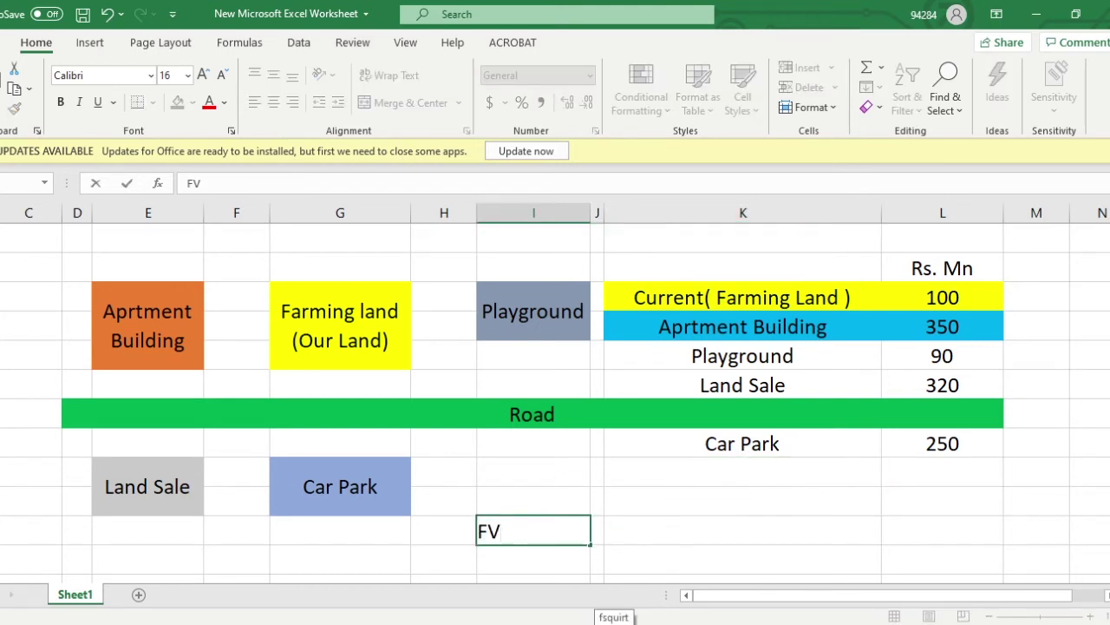
text(=)
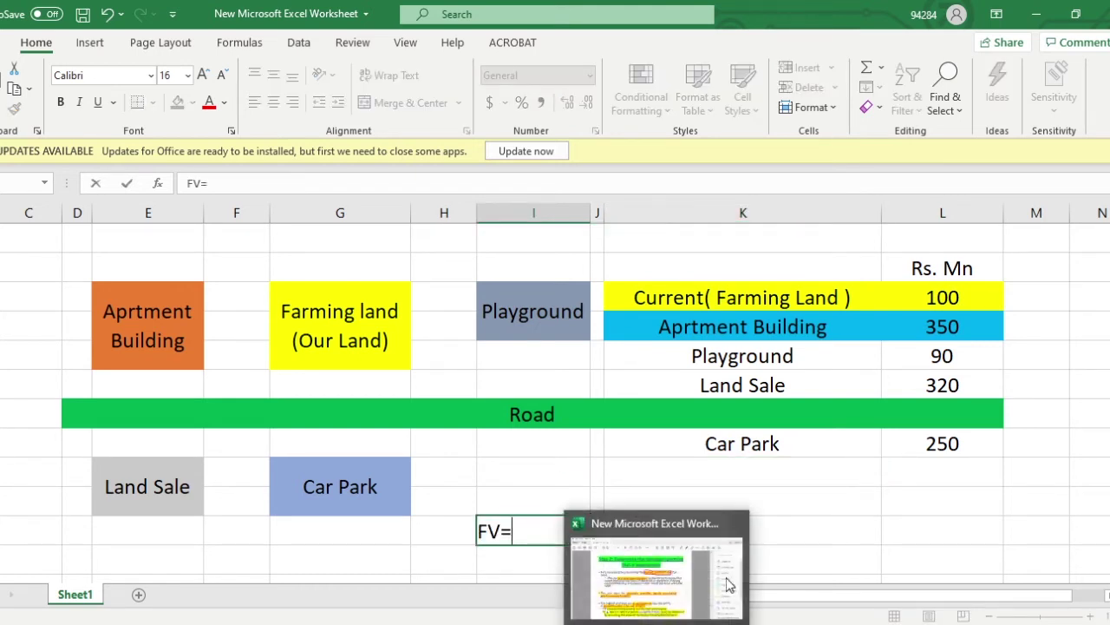
click(597, 523)
click(626, 533)
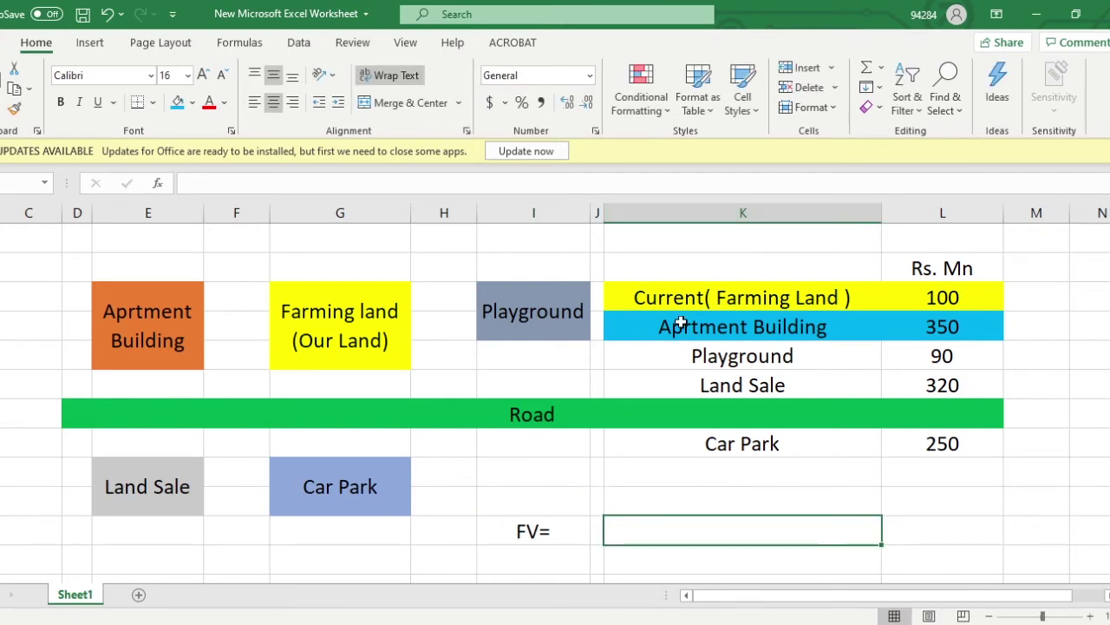
- Enter "Value of the alternative -" in column K on the "FV=" row, referring to the apartment building row
drag(662, 324, 954, 325)
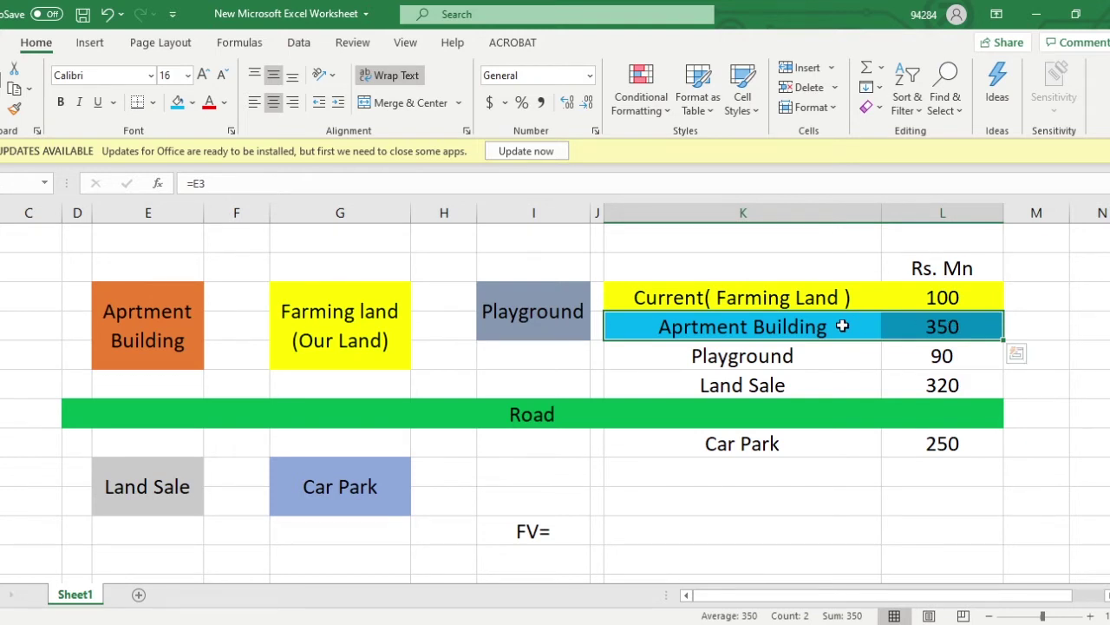
click(663, 525)
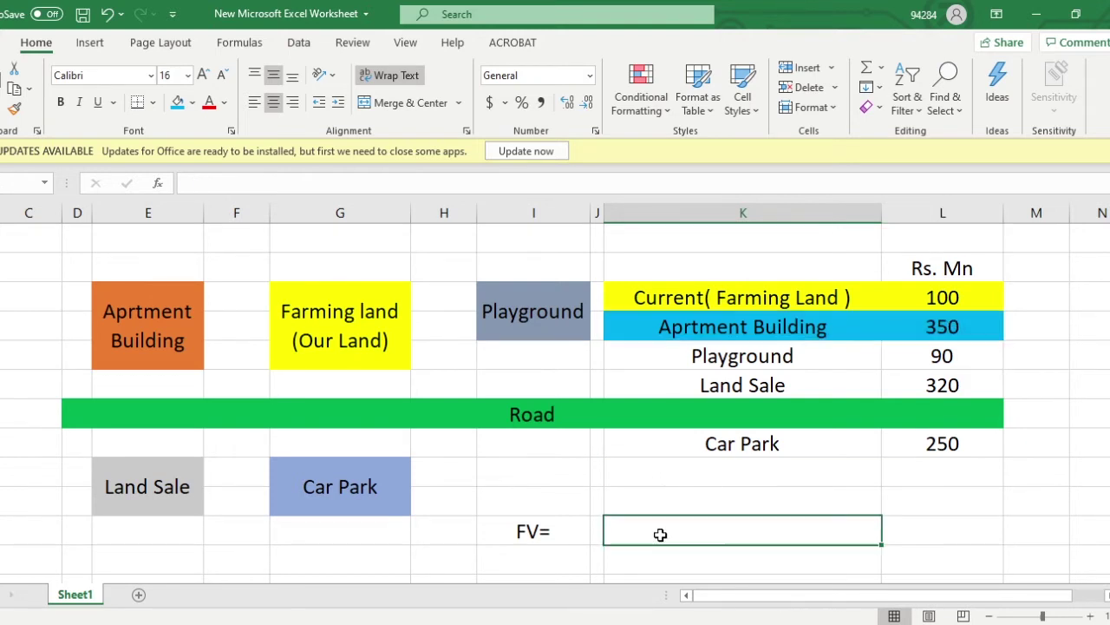
text(Va)
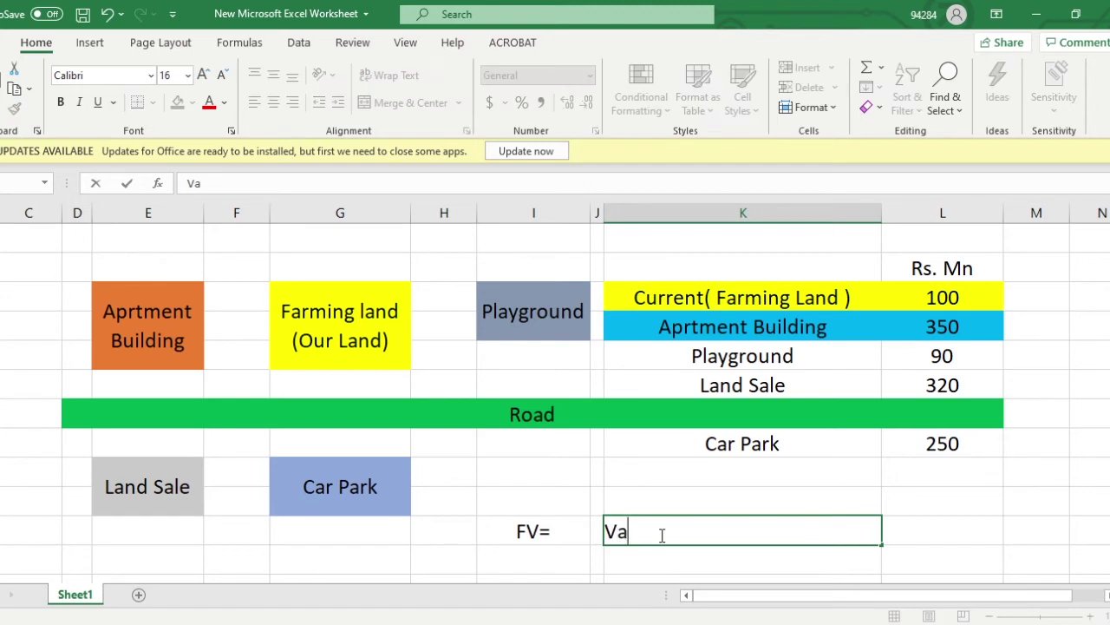
text(lue of th)
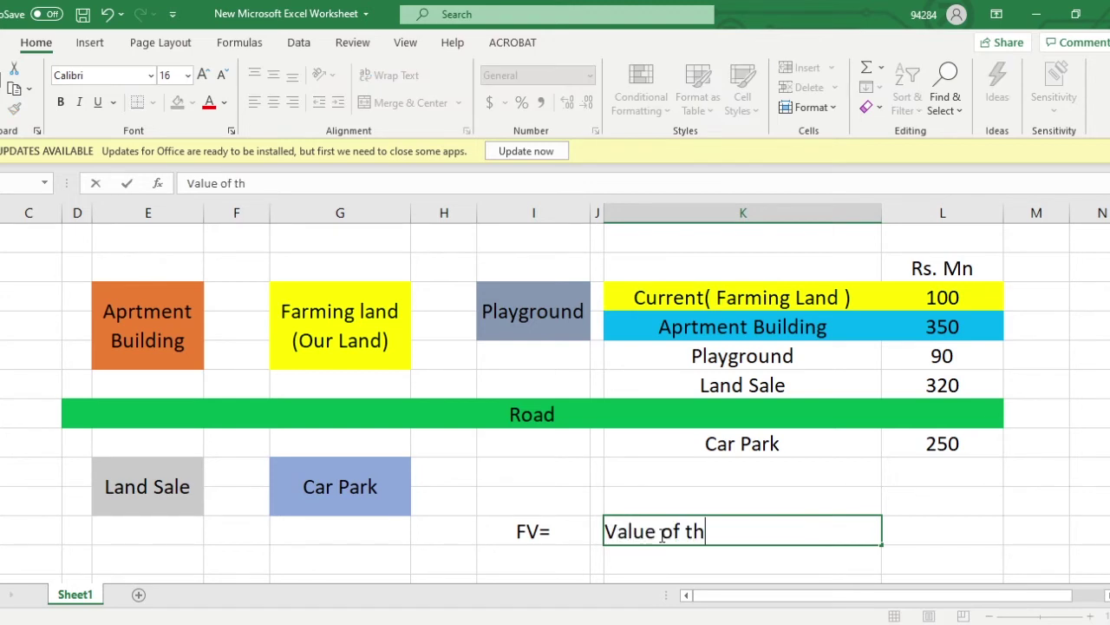
text(e alternat)
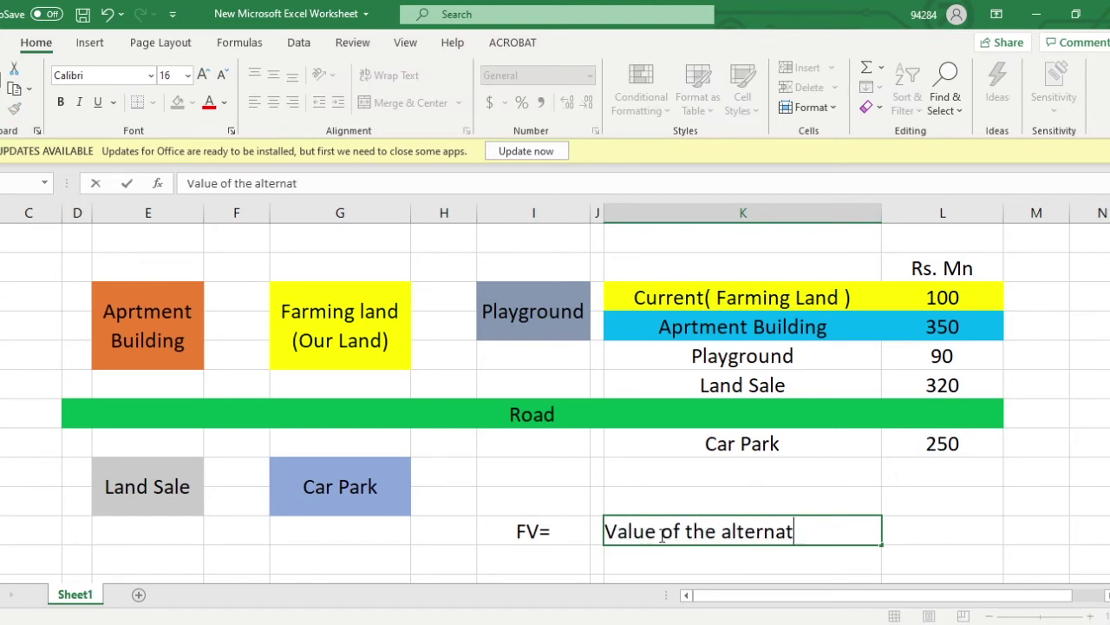
text(ive)
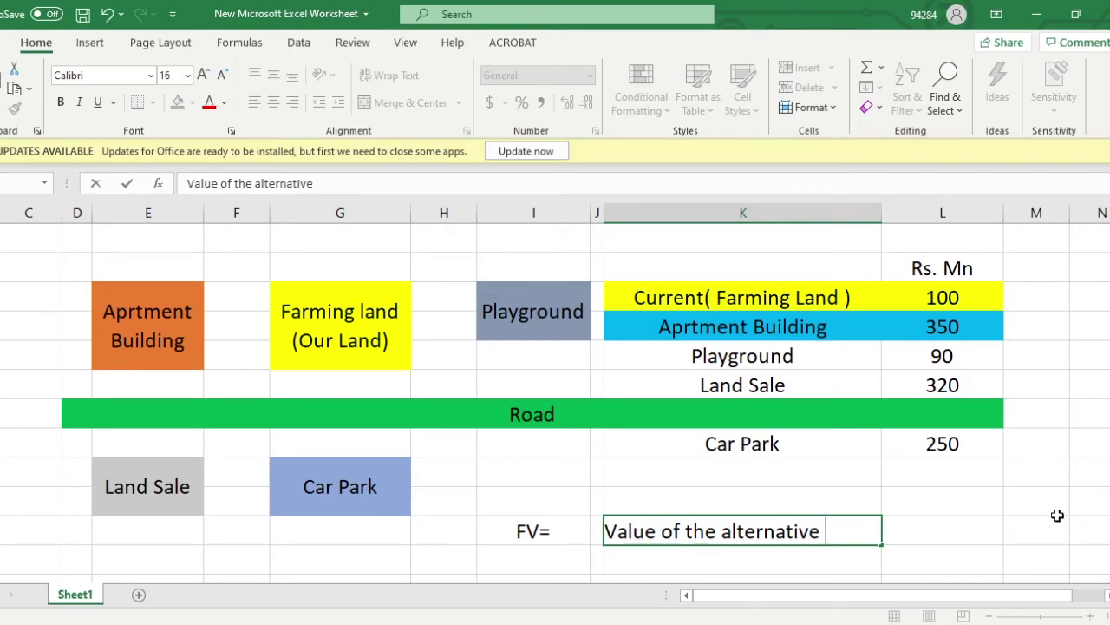
text( -)
text(Conb)
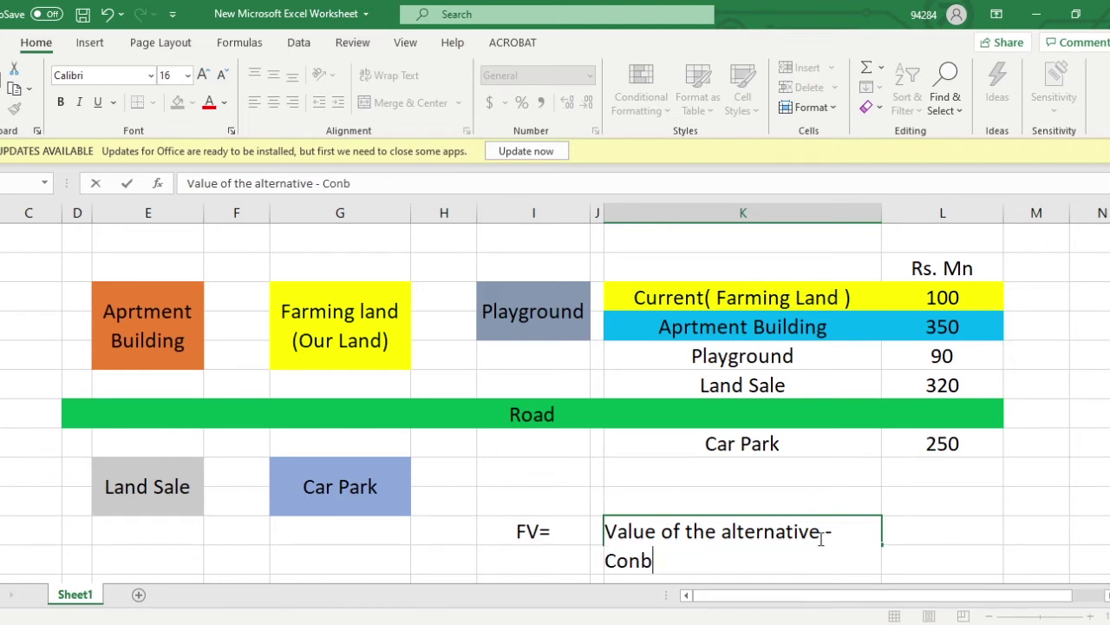
key(BackSpace)
text(verstion)
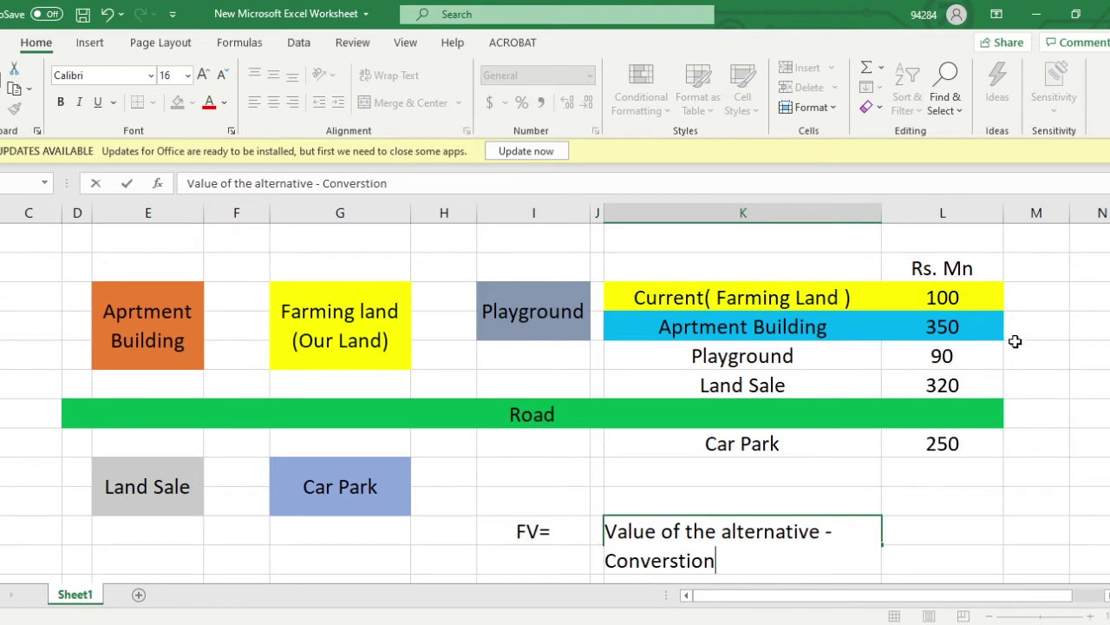
key(Tab)
click(844, 544)
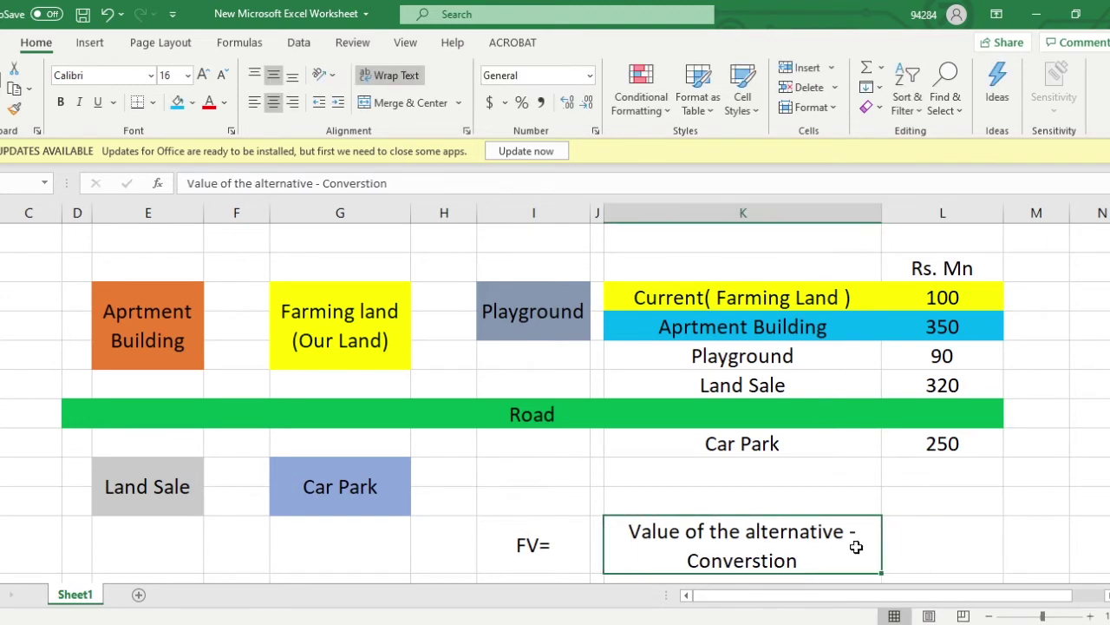
double_click(862, 545)
drag(798, 565, 605, 563)
key(BackSpace)
- Enter "Converstion Cost" in column L beside "Value of the alternative -"
click(887, 562)
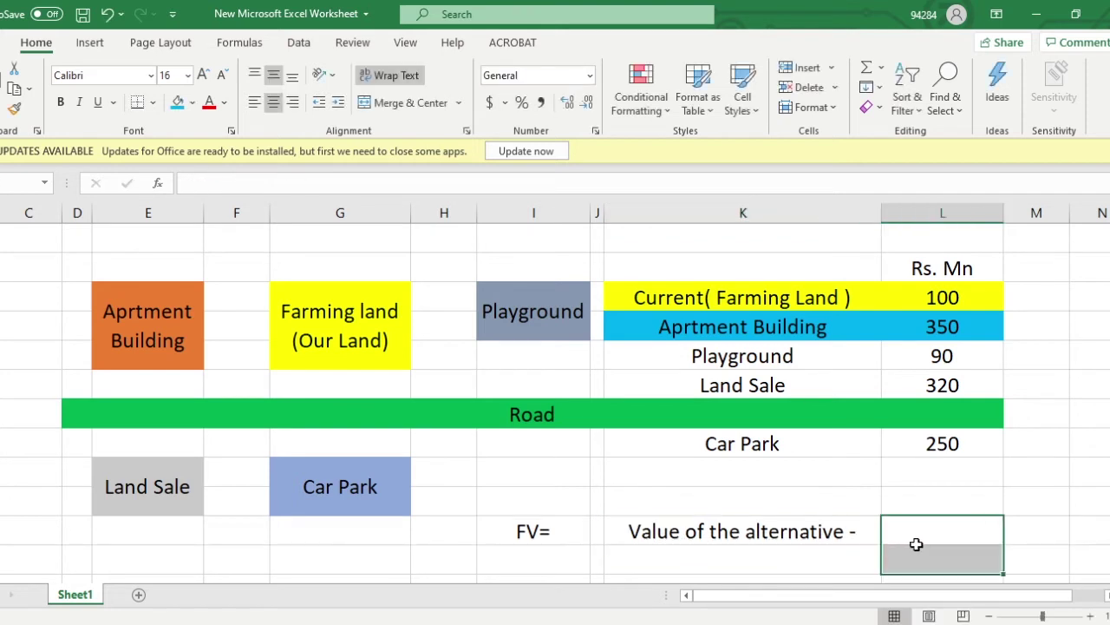
text(Convesr)
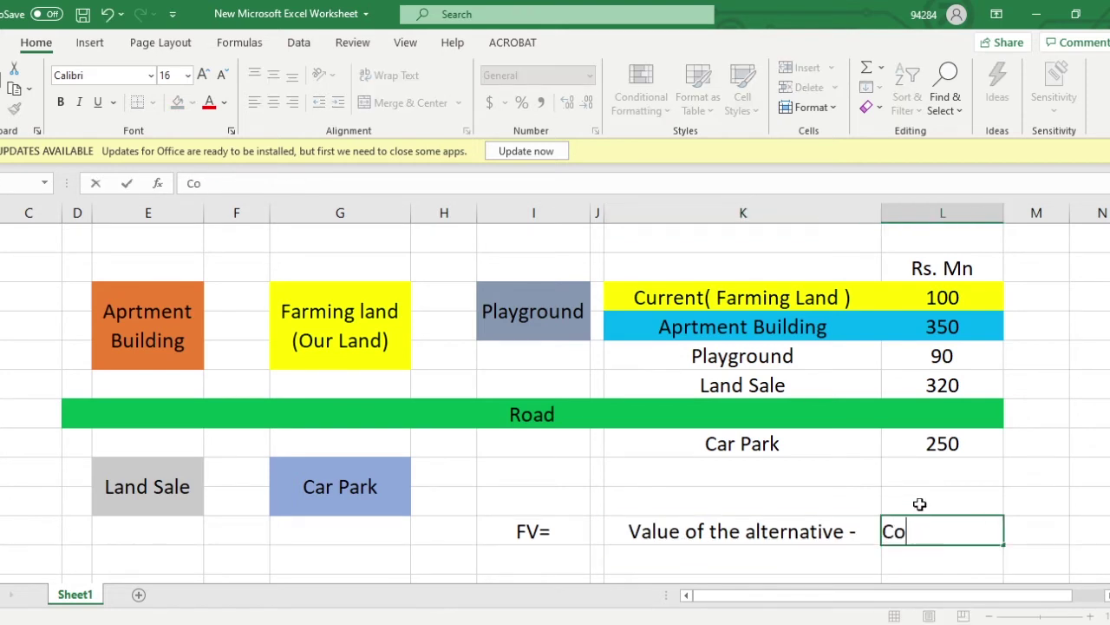
key(BackSpace)
key(BackSpace)
text(rstion)
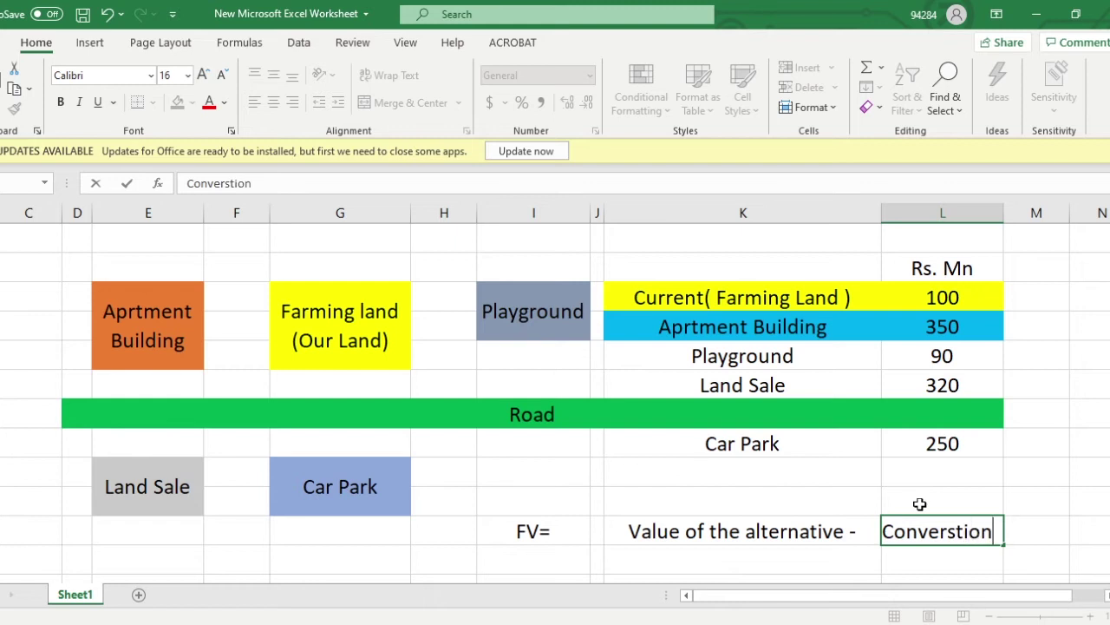
text( Cost)
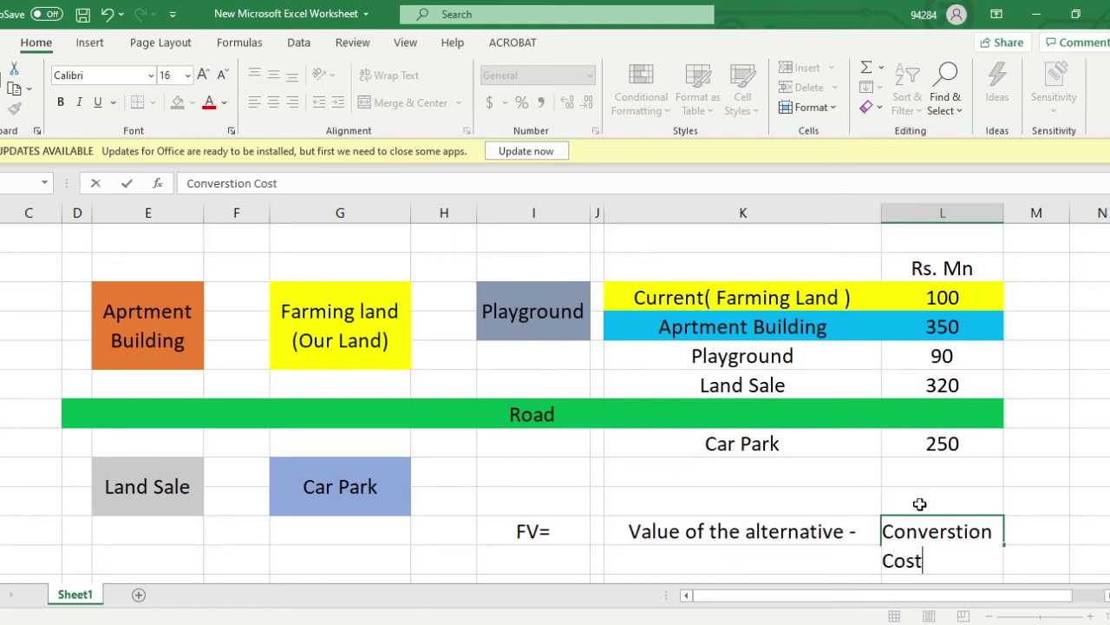
- Widen column L to fit the "Converstion Cost" label on a single line
click(1008, 213)
double_click(1001, 210)
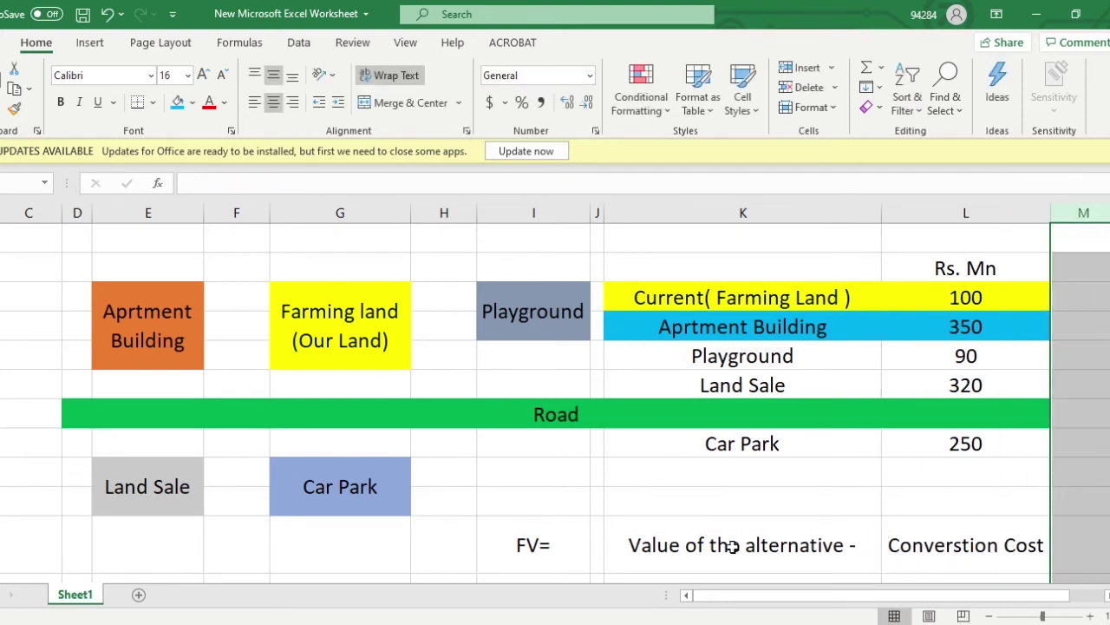
scroll(735, 527, down, 1)
scroll(751, 506, up, 1)
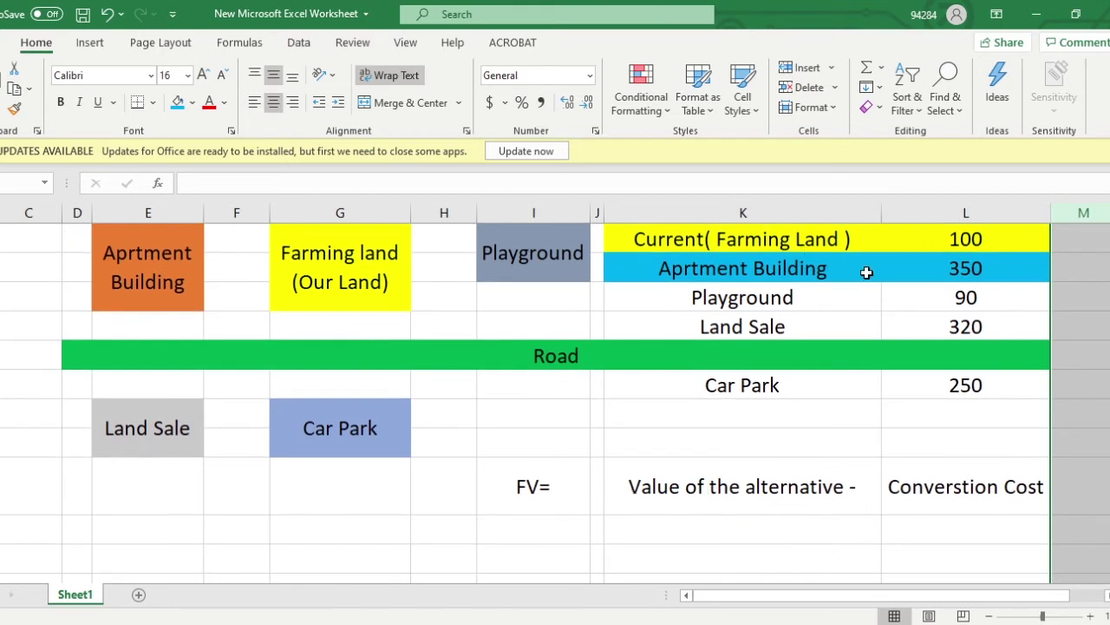
- Enter the apartment building's value, 350, in column K directly beneath "Value of the alternative -"
click(961, 268)
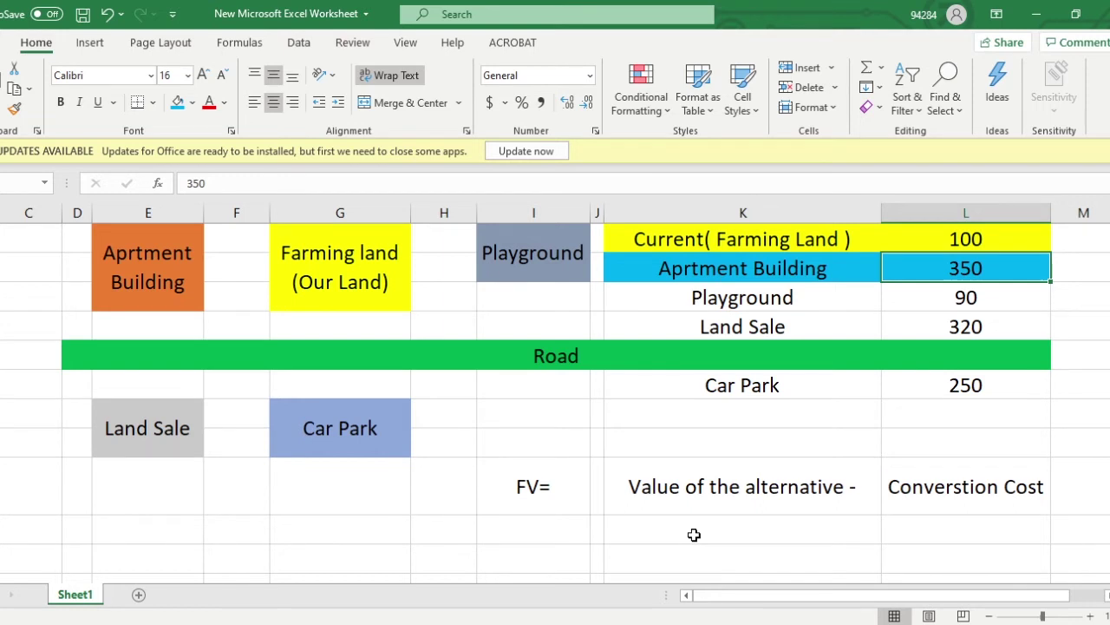
click(723, 518)
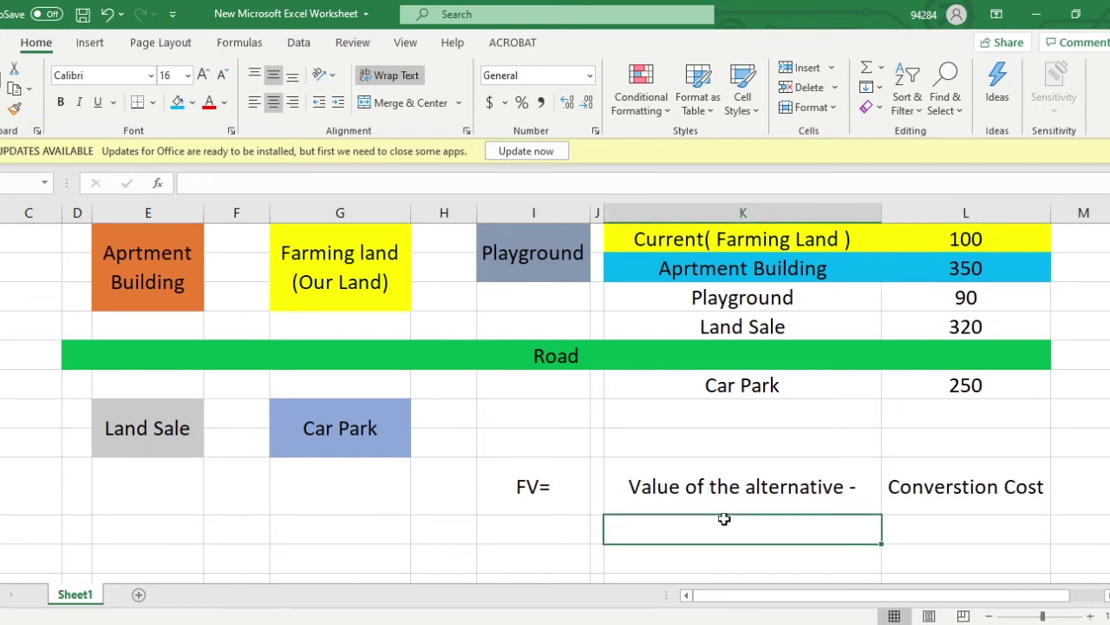
text(350)
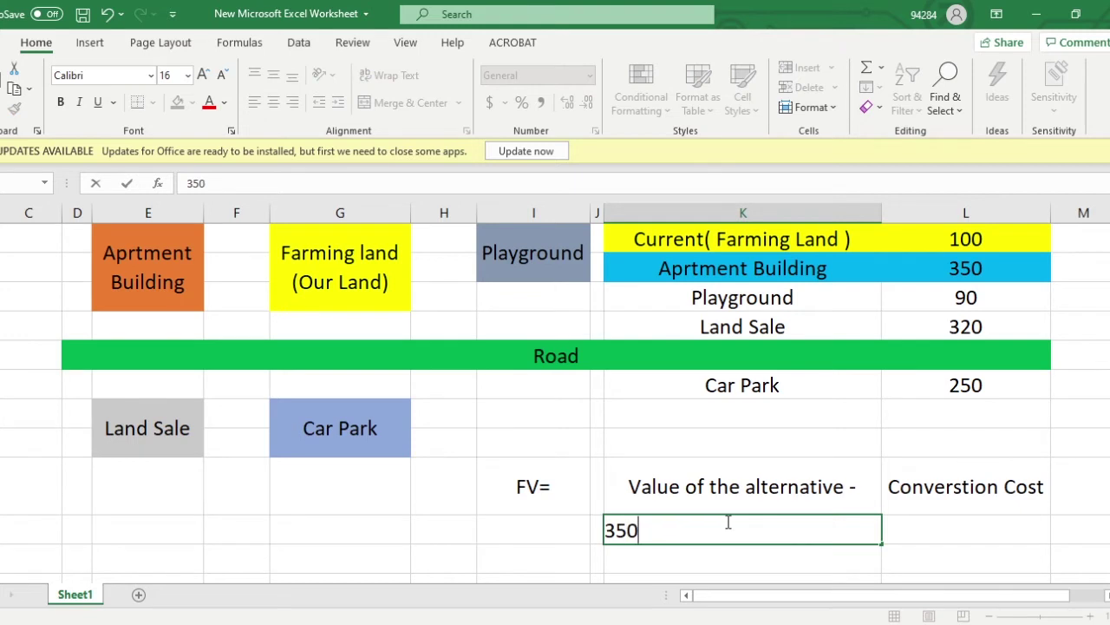
key(Return)
click(724, 529)
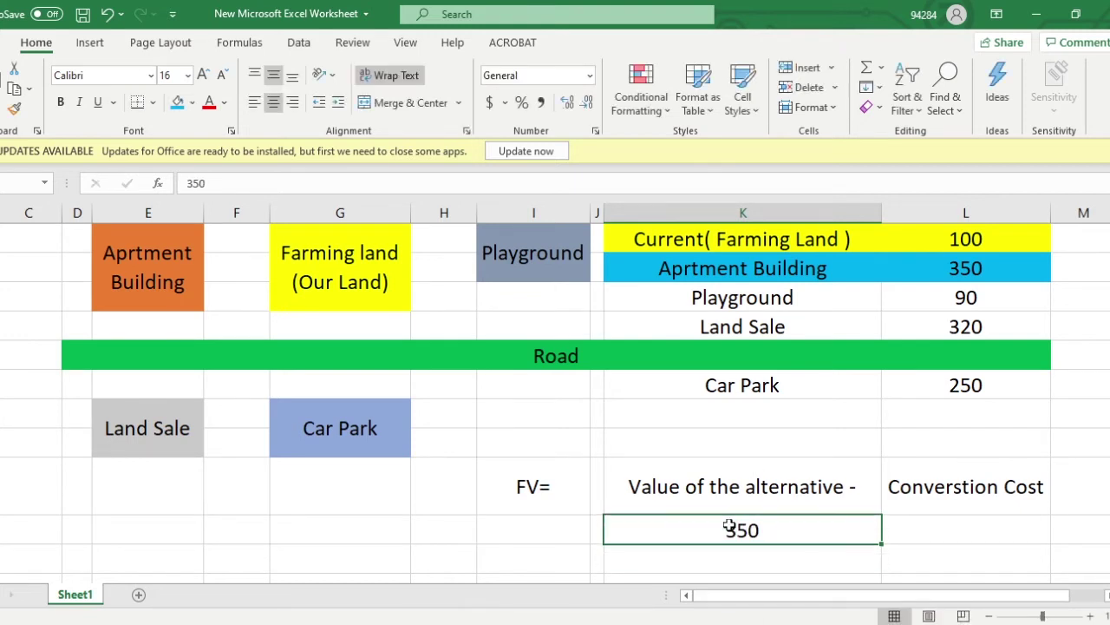
- Compare the current farming land label with the apartment building alternative in column K
key(Up)
key(Up)
key(Up)
key(Up)
key(Up)
key(Up)
key(Up)
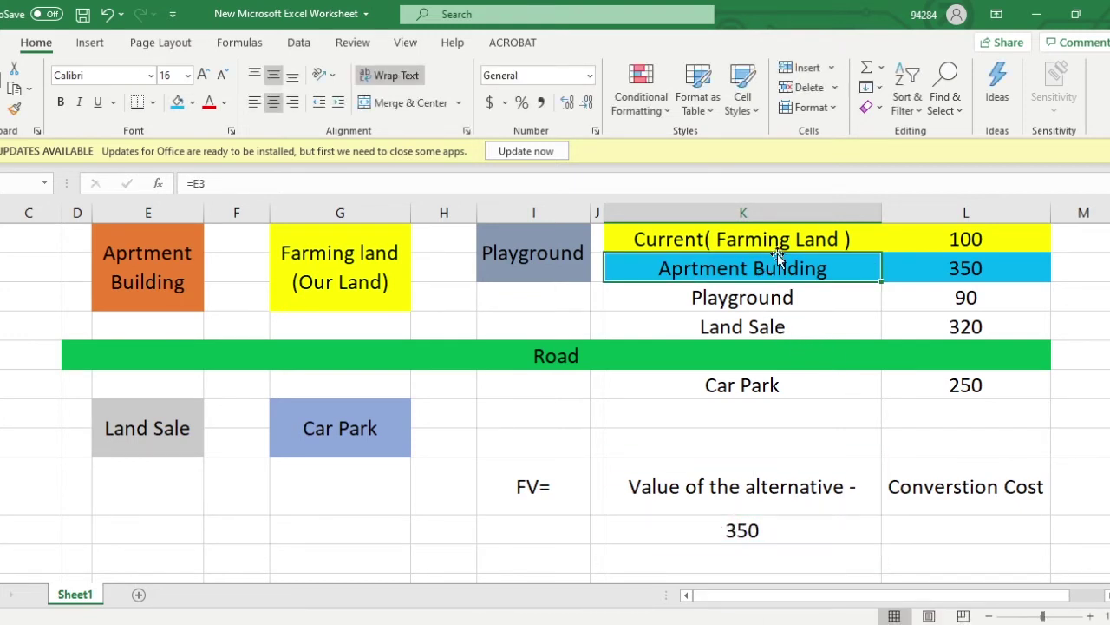
click(783, 243)
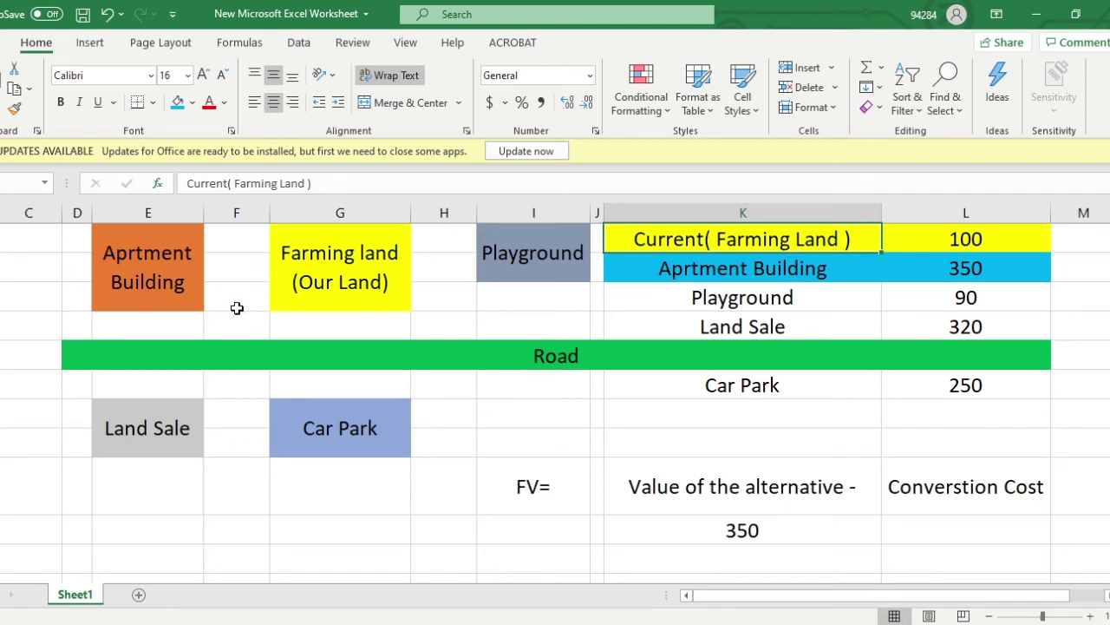
click(819, 264)
click(821, 242)
click(817, 266)
click(818, 237)
click(818, 268)
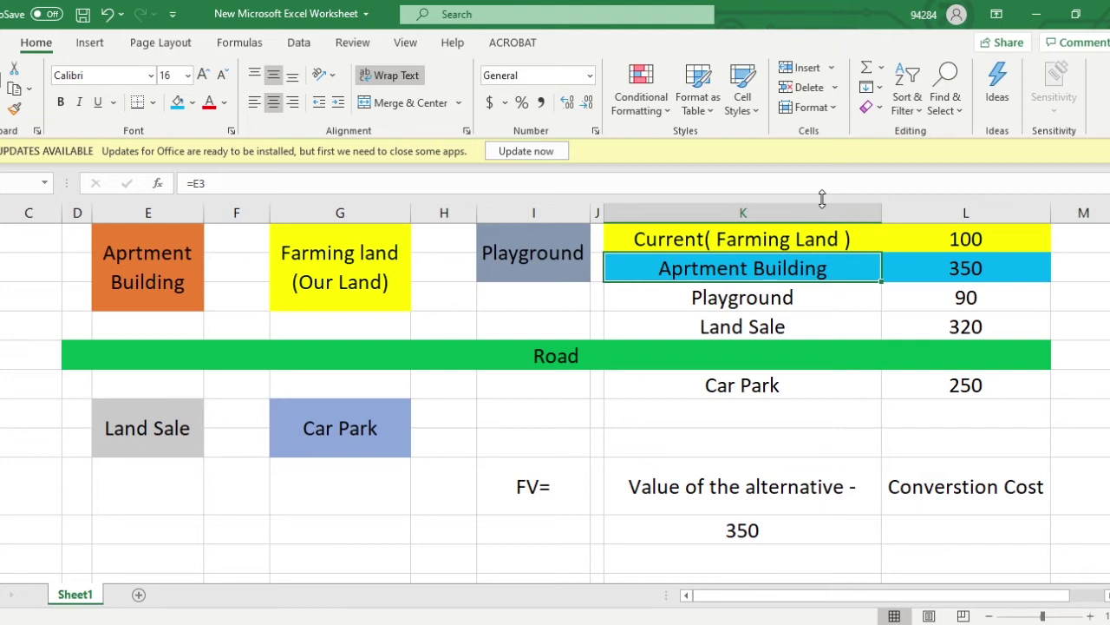
- Review the apartment building and farming land rows together with the "Converstion Cost" label to explain the conversion between the two uses
click(928, 257)
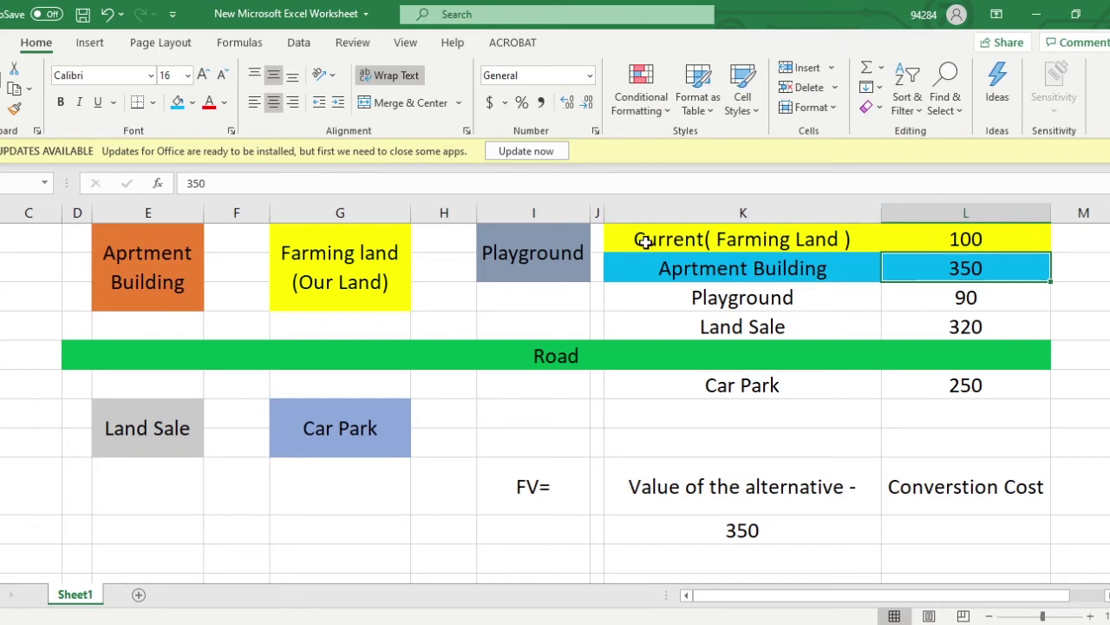
drag(646, 238, 959, 235)
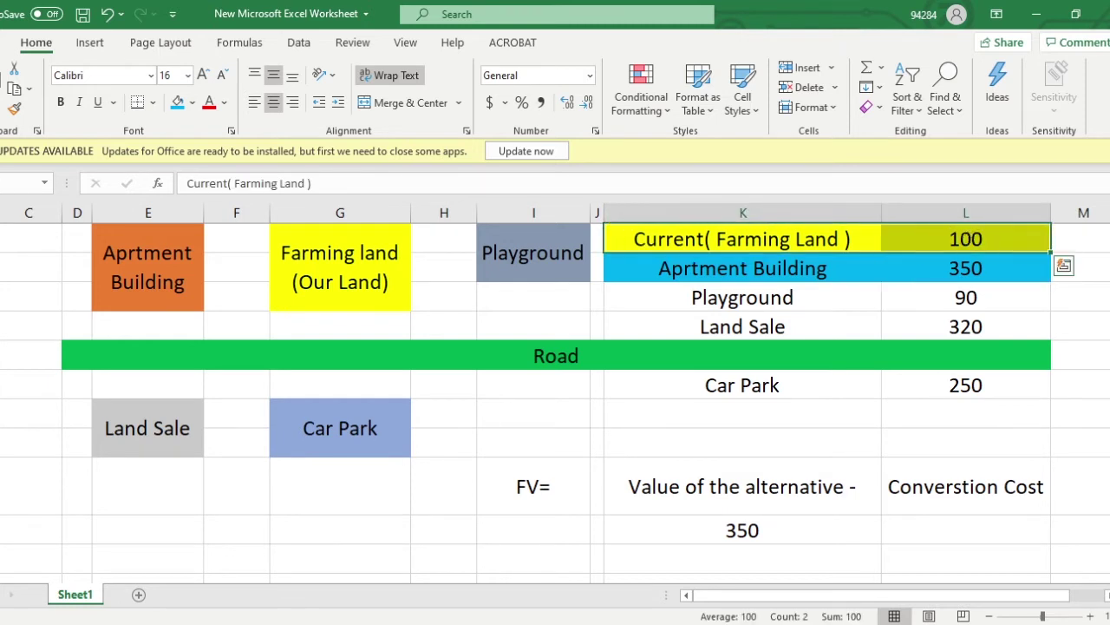
click(951, 473)
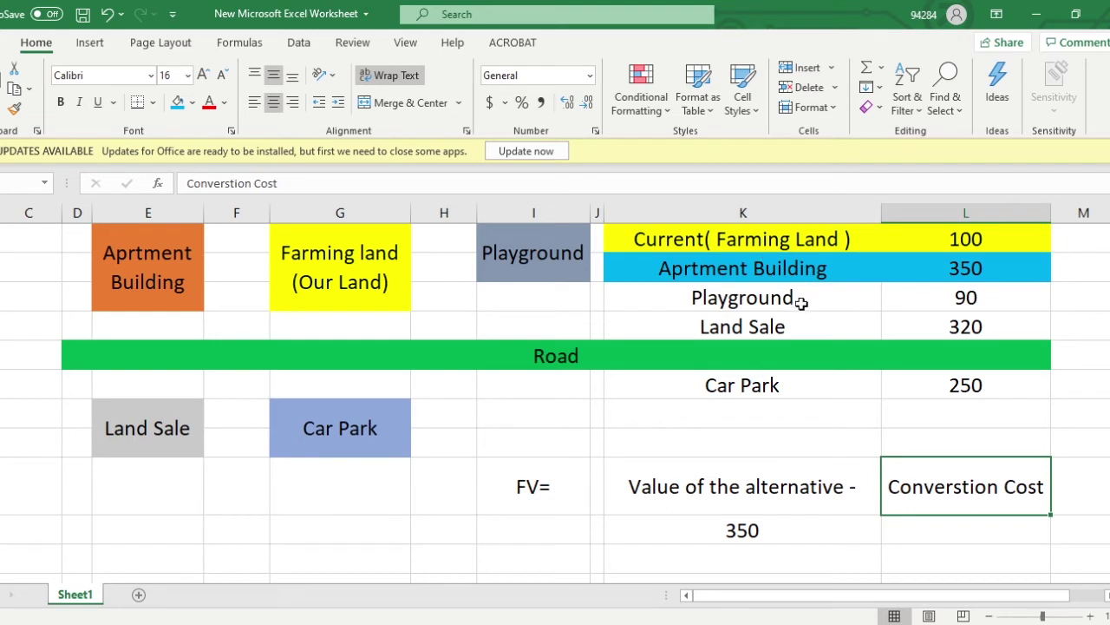
click(792, 245)
click(796, 268)
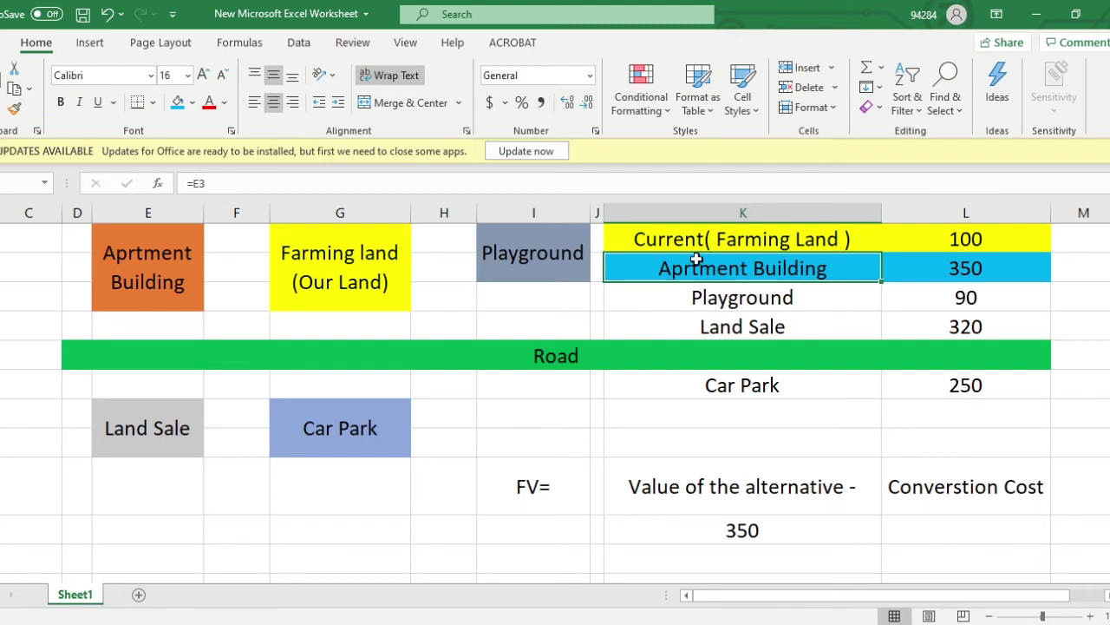
click(733, 238)
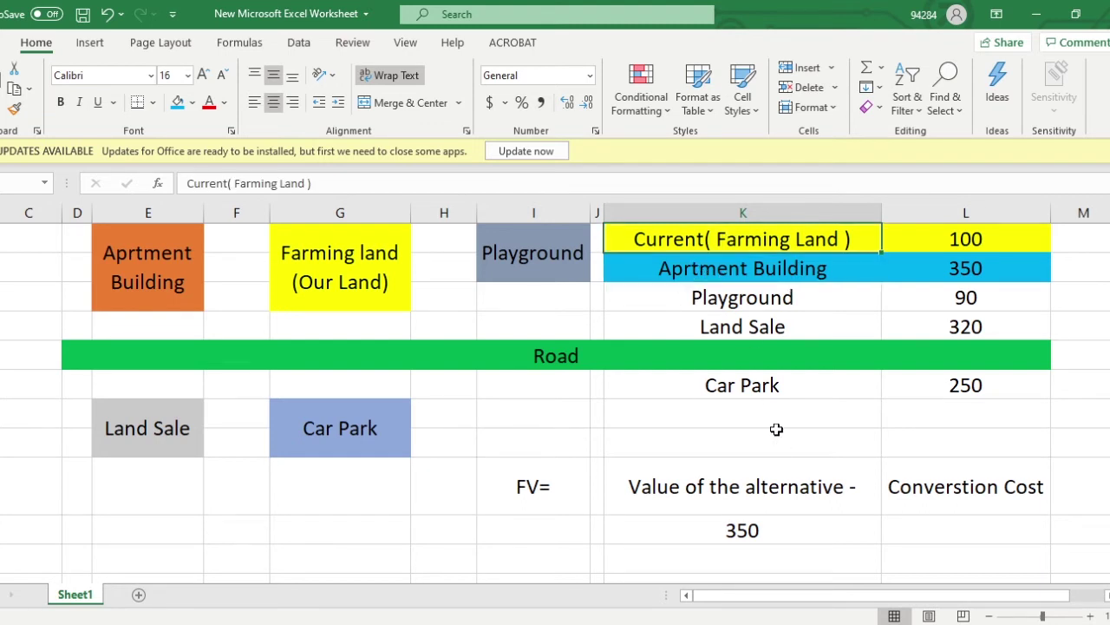
click(744, 276)
click(748, 242)
click(755, 267)
click(757, 241)
click(774, 286)
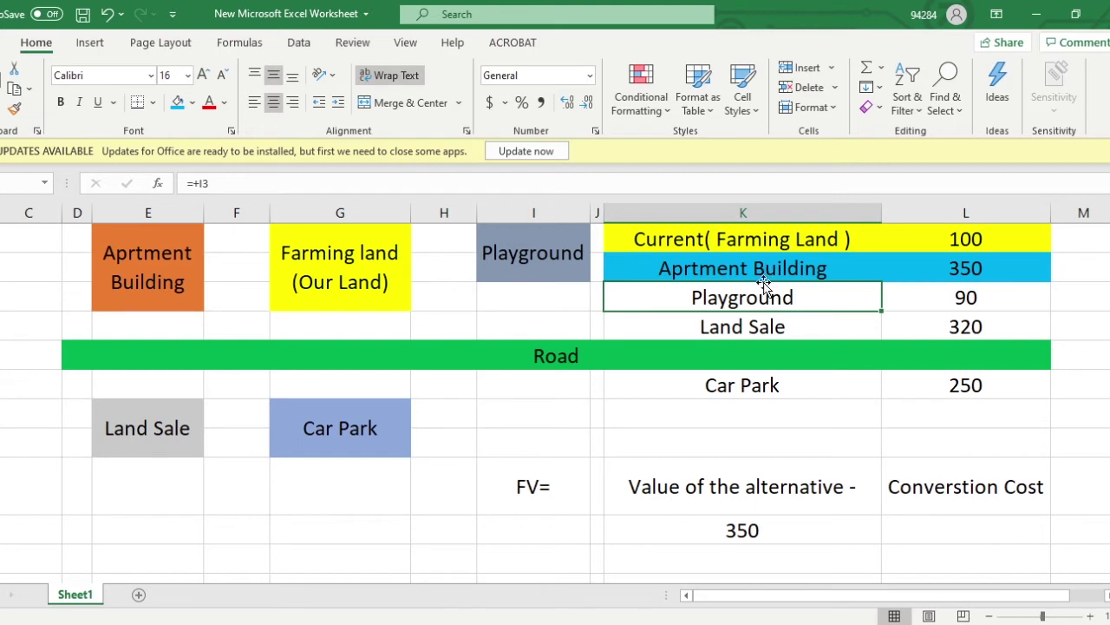
drag(764, 276, 996, 278)
- Append a spaced minus sign after the 350 beneath "Value of the alternative -"
click(932, 529)
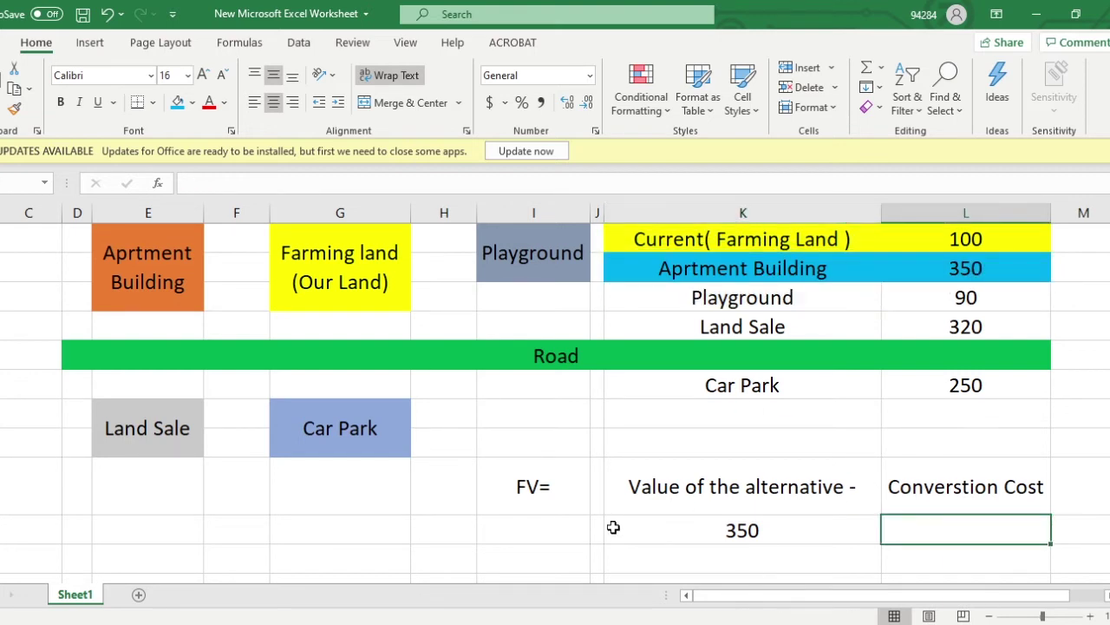
double_click(845, 522)
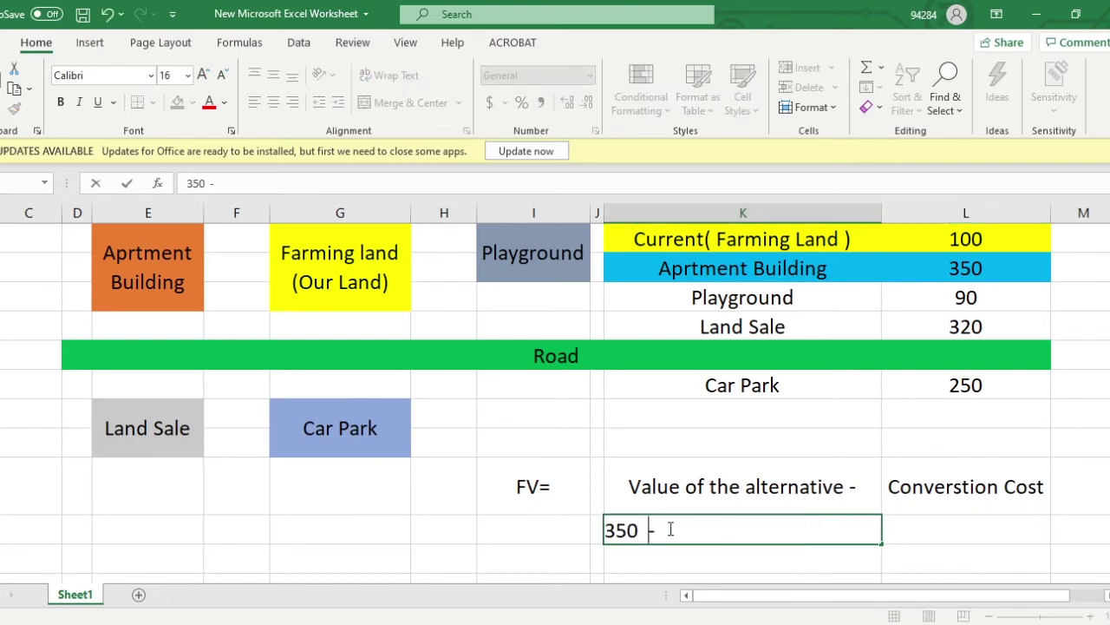
click(926, 530)
click(805, 524)
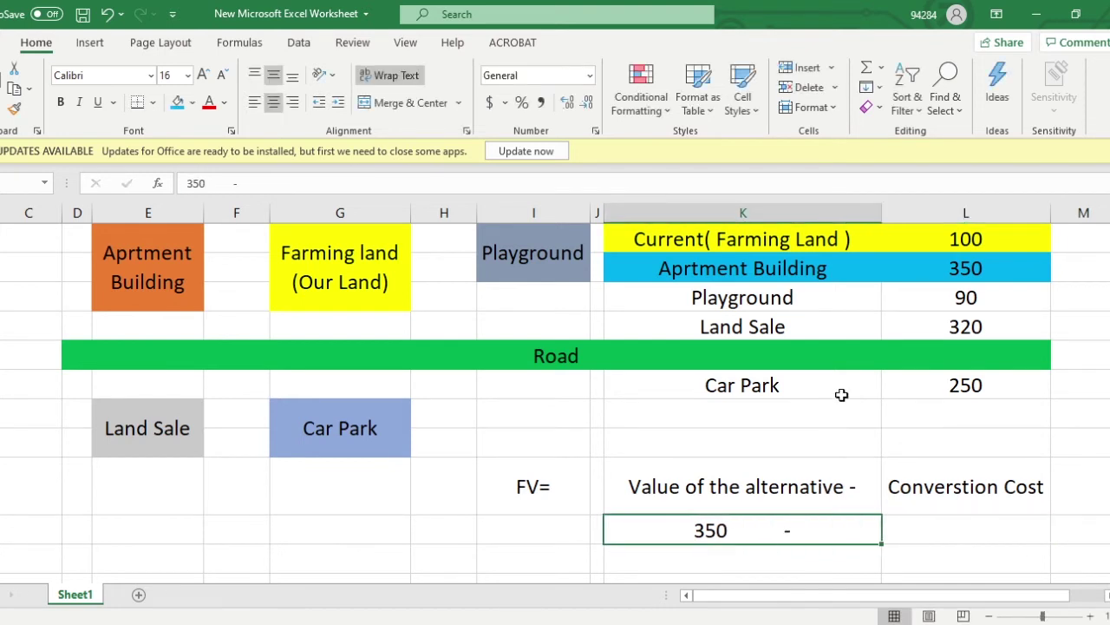
- Enter a conversion cost of 100 in column L beneath "Converstion Cost"
click(959, 270)
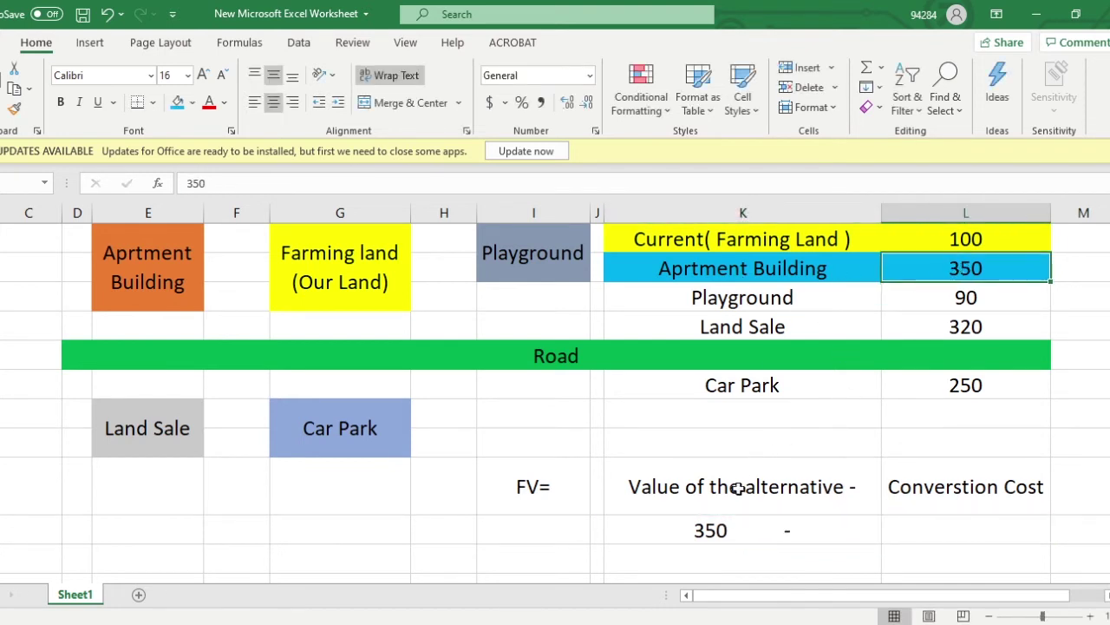
click(913, 528)
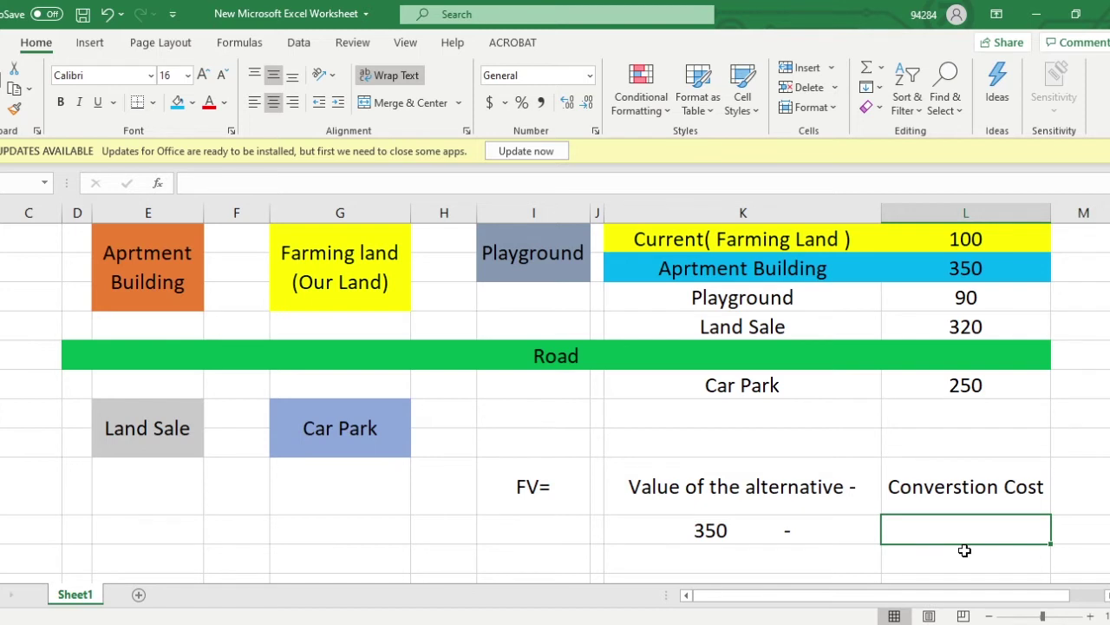
text(100)
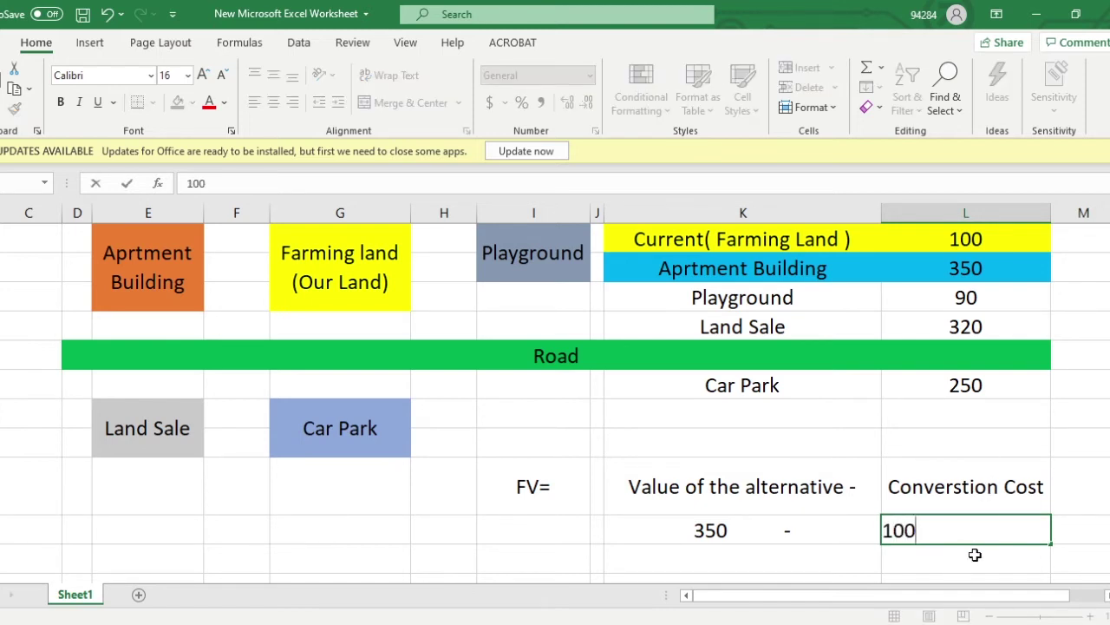
key(Return)
- Enter 250 as the FV result in column K below the "350 -" entry and compare it with the farming land's current value
click(652, 551)
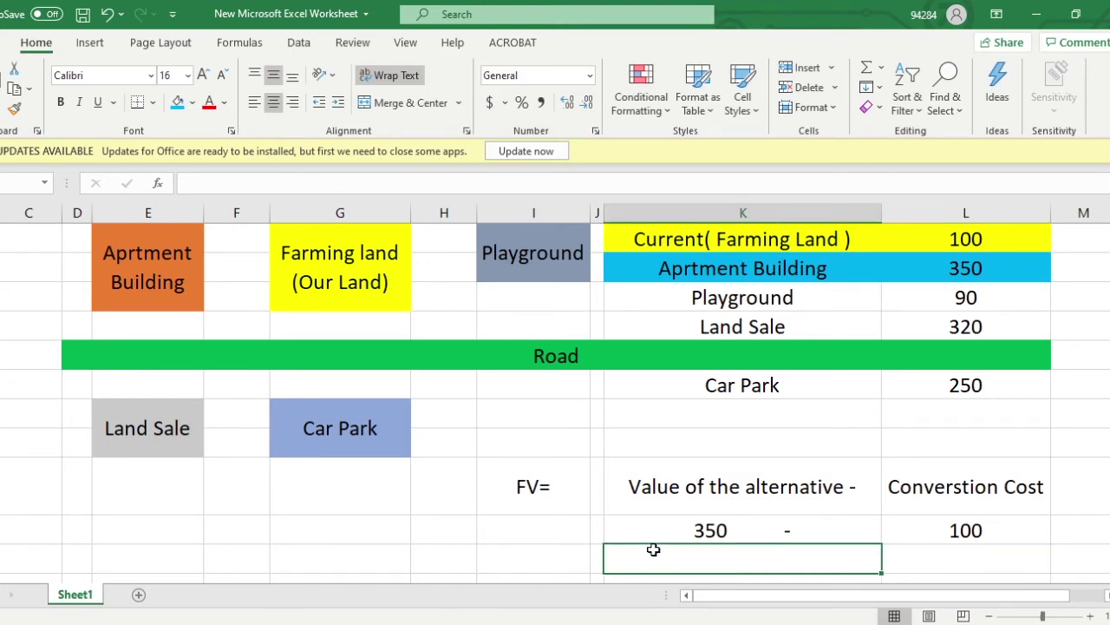
text(250)
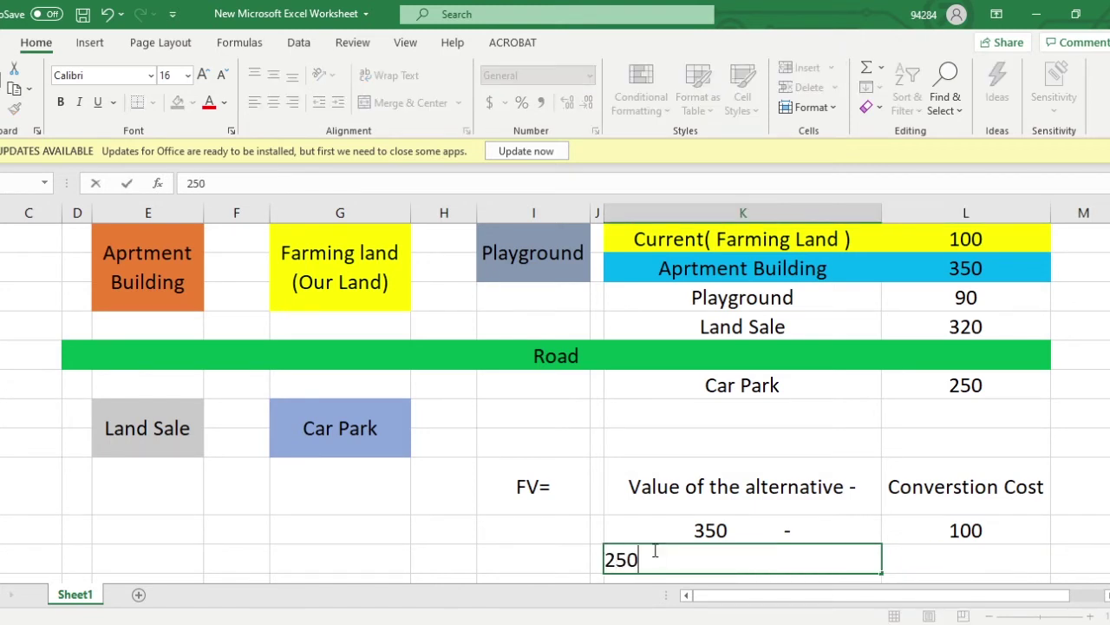
key(Return)
scroll(686, 517, up, 1)
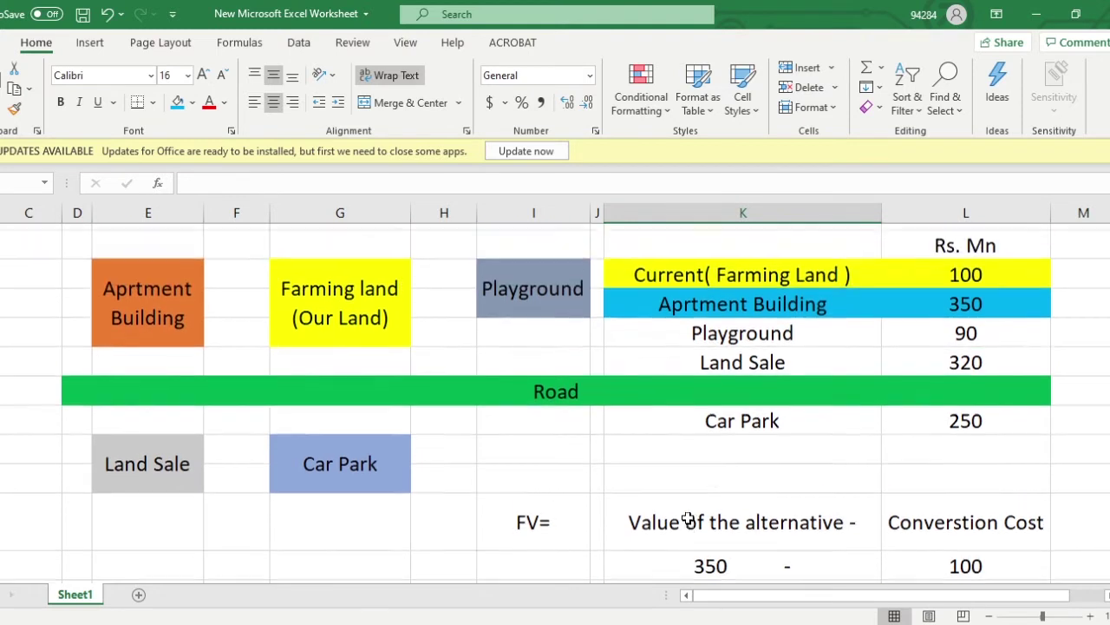
click(907, 296)
drag(908, 295, 649, 295)
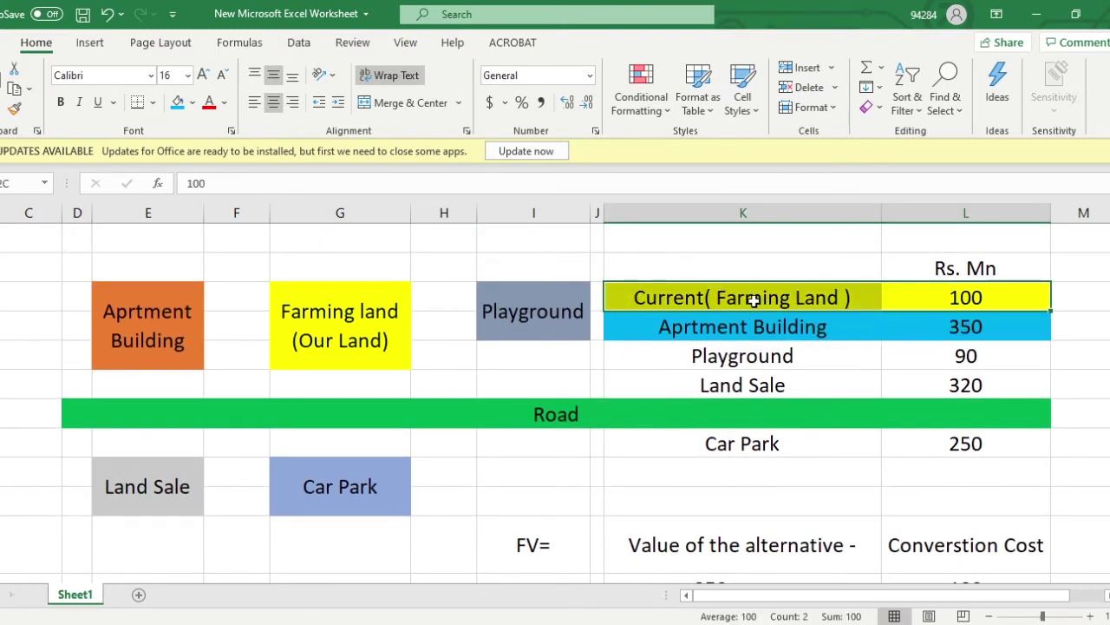
scroll(757, 547, down, 1)
- Fill the 250 result cell in column K with standard yellow
click(801, 527)
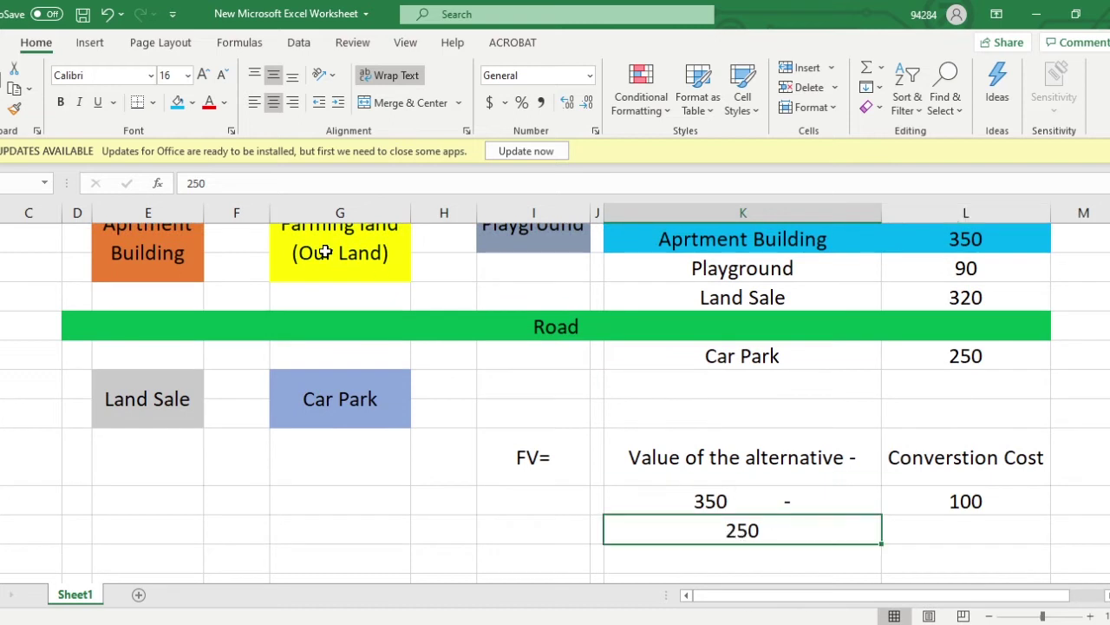
click(193, 102)
click(222, 258)
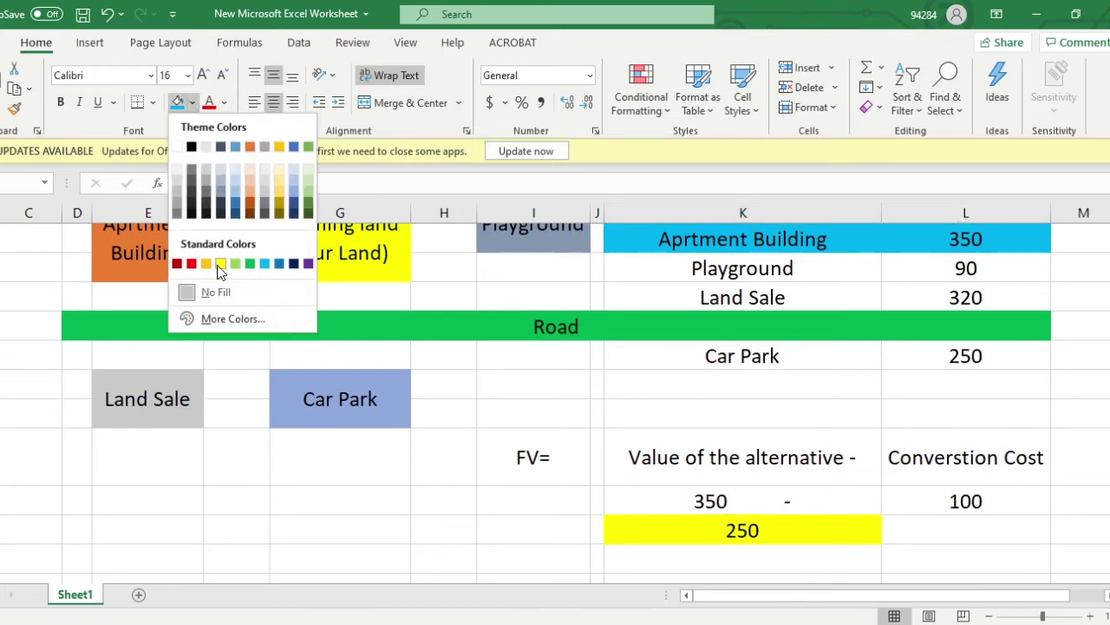
scroll(629, 454, up, 1)
scroll(548, 478, down, 1)
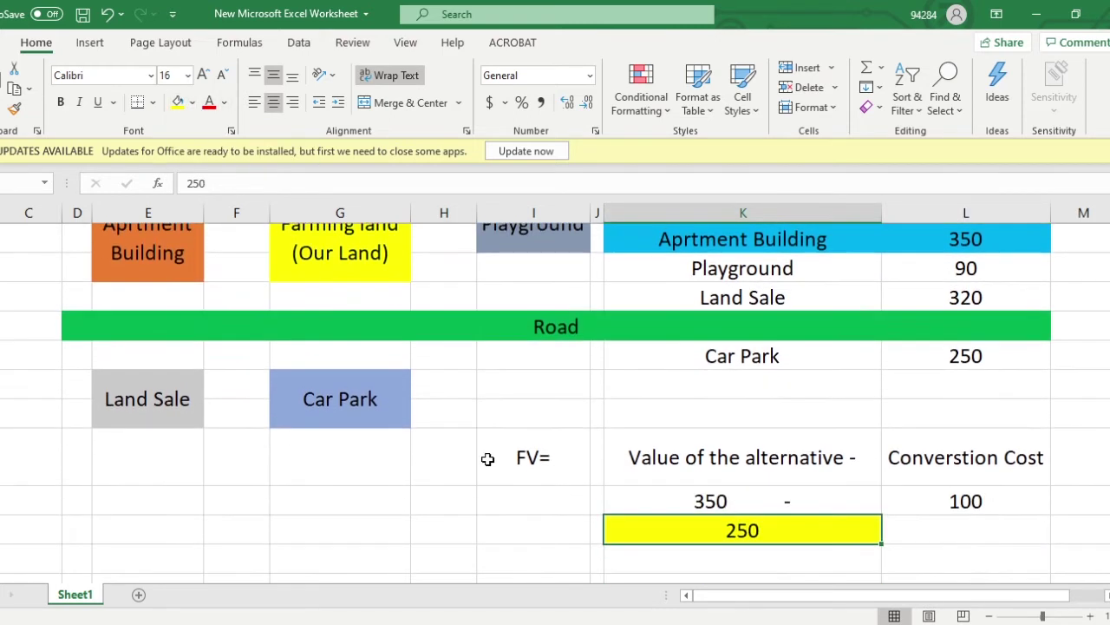
- Fill the FV formula heading row from "FV=" through "Converstion Cost" with standard yellow
drag(489, 456, 1037, 458)
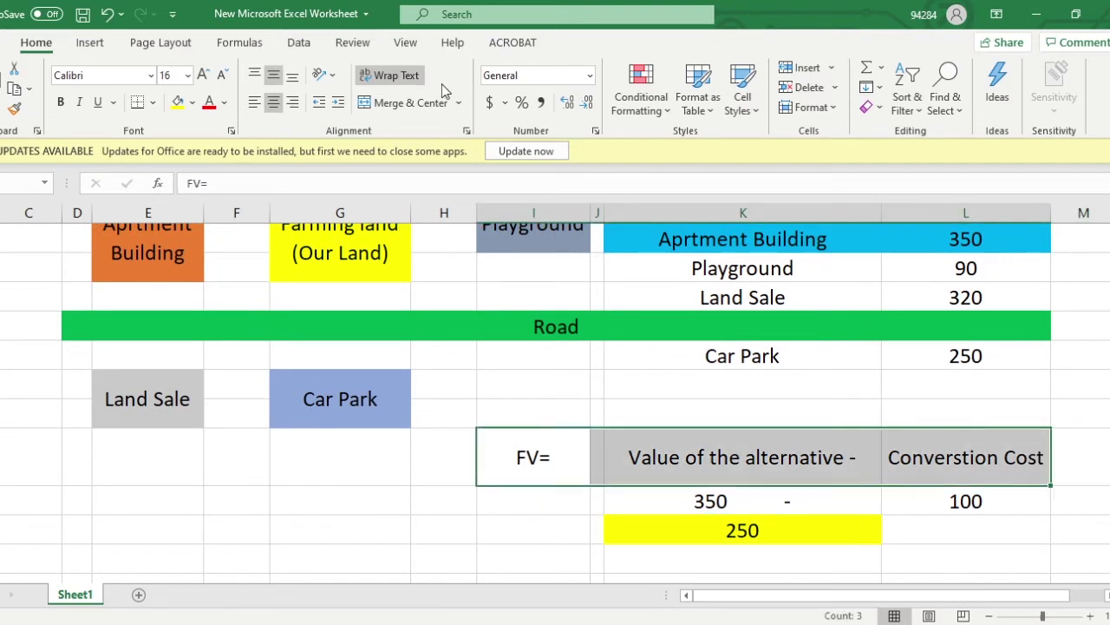
click(194, 102)
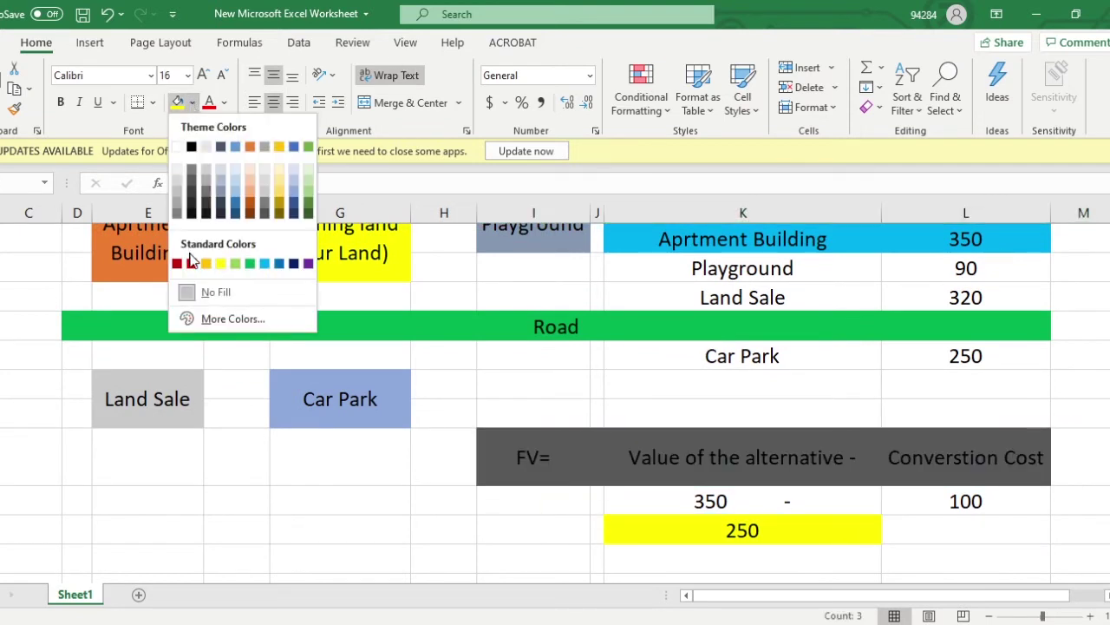
click(219, 265)
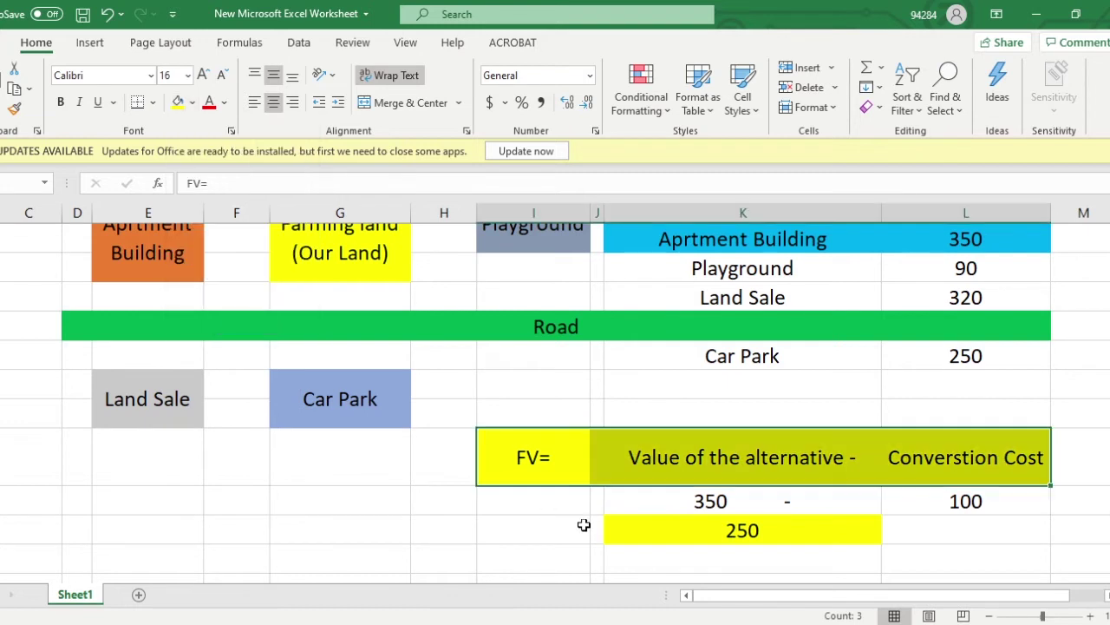
click(543, 446)
- Review the FV formula's parts and its worked calculation alongside the land value table
scroll(545, 443, up, 1)
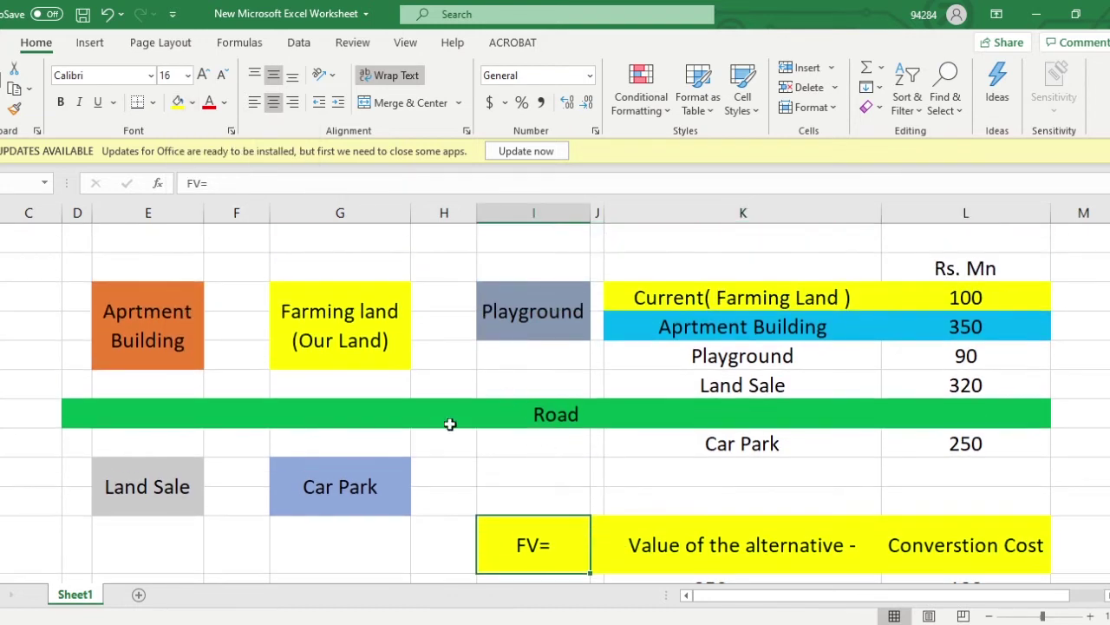
scroll(601, 509, down, 1)
drag(536, 455, 743, 460)
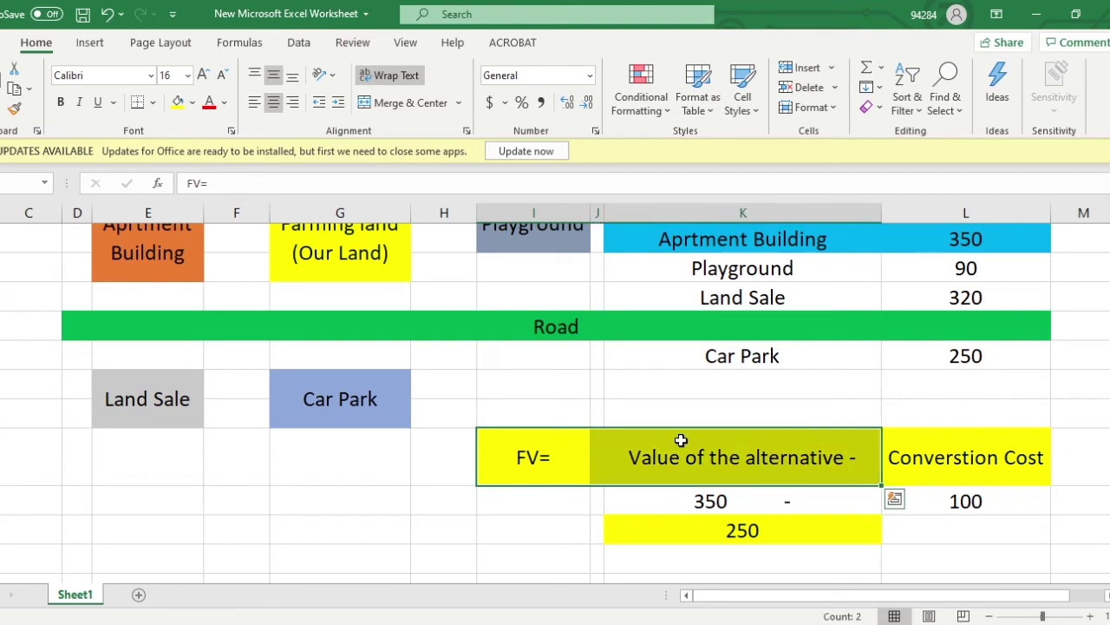
drag(595, 446, 868, 454)
click(1024, 460)
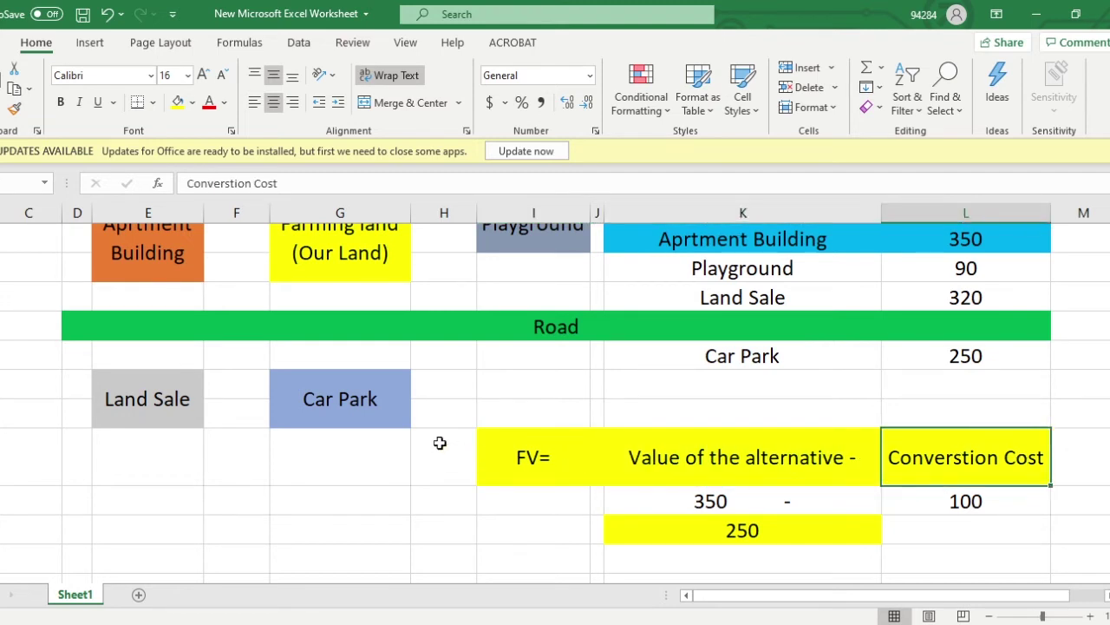
drag(529, 450, 1005, 531)
scroll(1004, 531, up, 1)
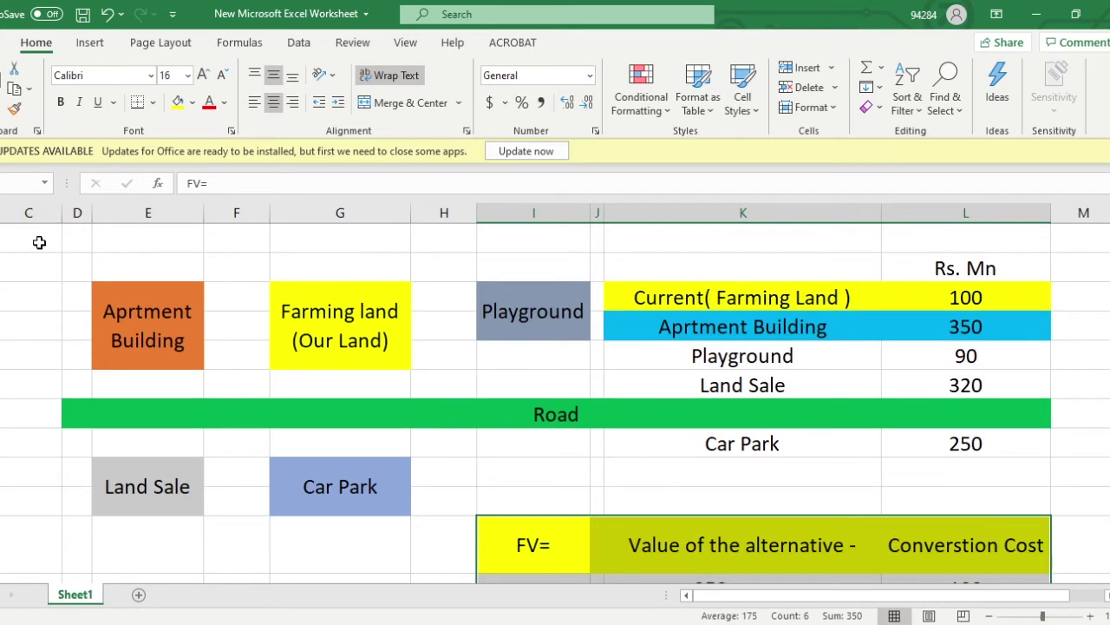
- Examine the land layout alongside the farming land's current value and the values of its alternative uses
drag(48, 254, 798, 292)
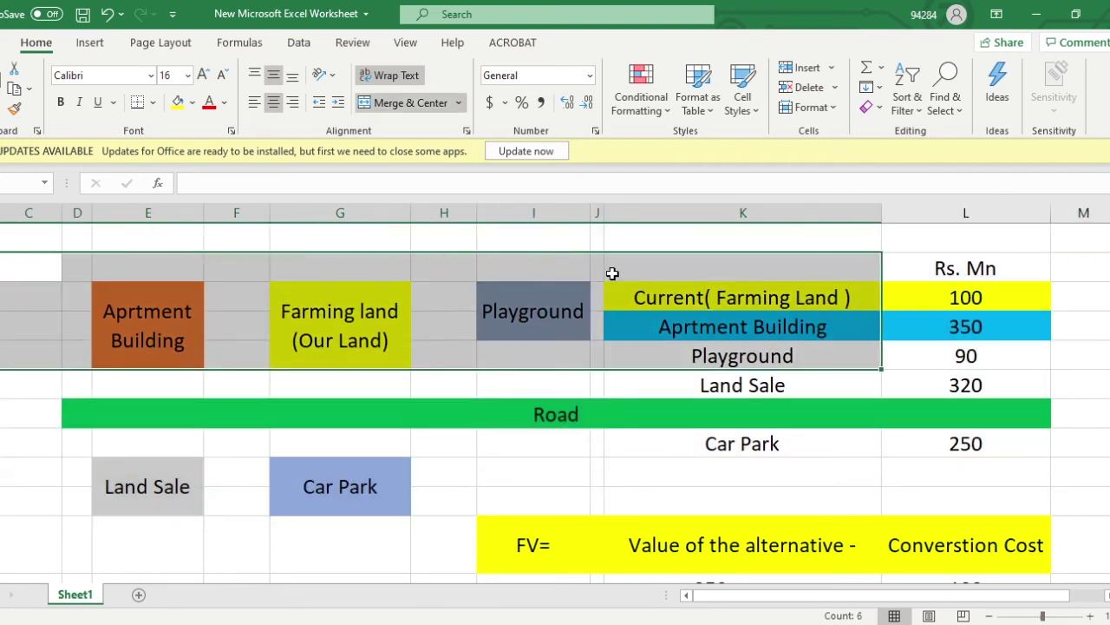
click(640, 289)
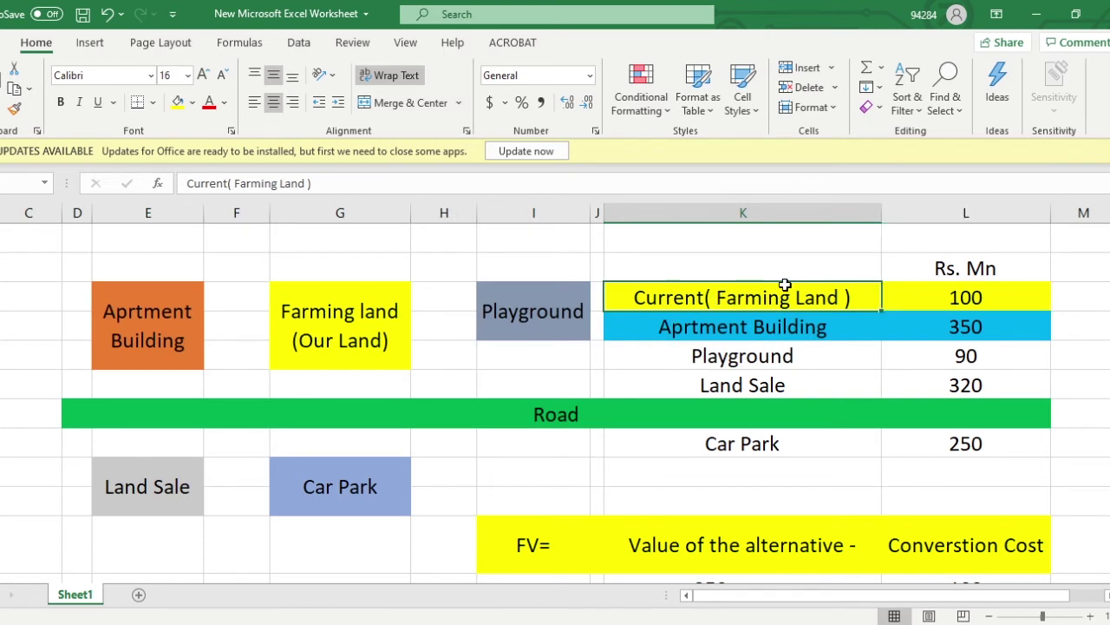
drag(792, 306, 933, 299)
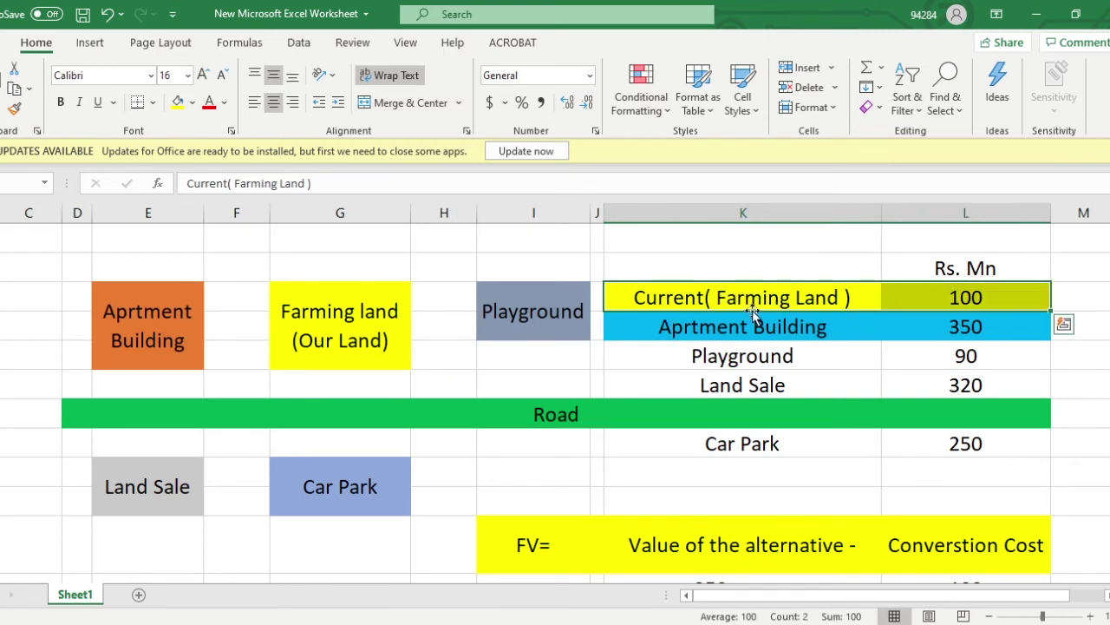
drag(718, 316, 798, 439)
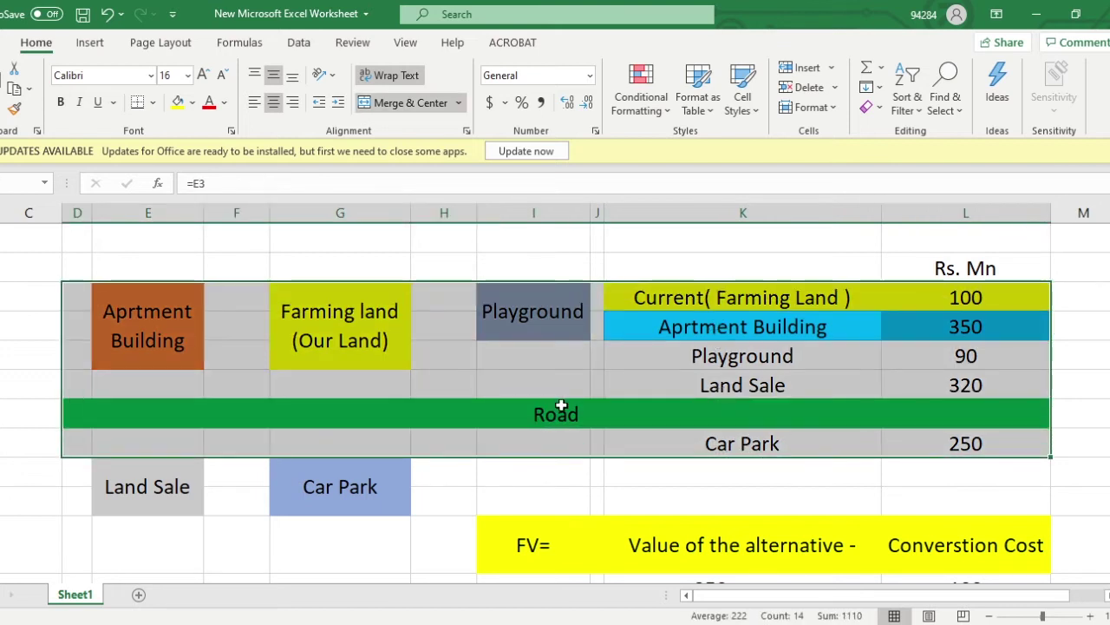
click(564, 404)
drag(15, 267, 1038, 484)
click(37, 276)
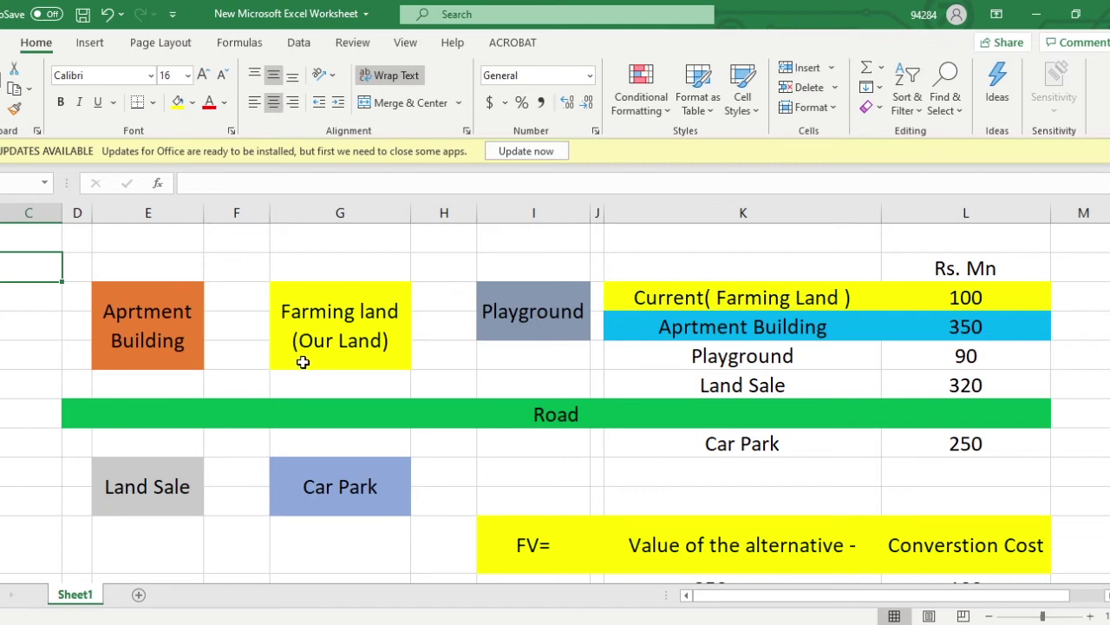
- Review how the FV formula's alternative value and conversion cost relate to the land value table
scroll(633, 453, down, 1)
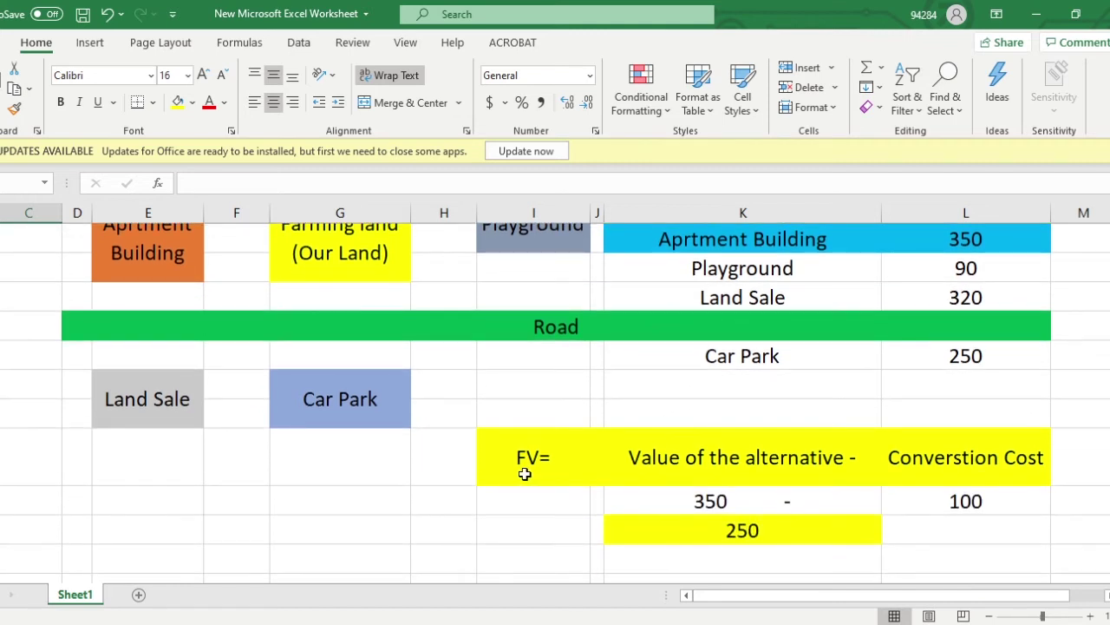
scroll(673, 258, up, 1)
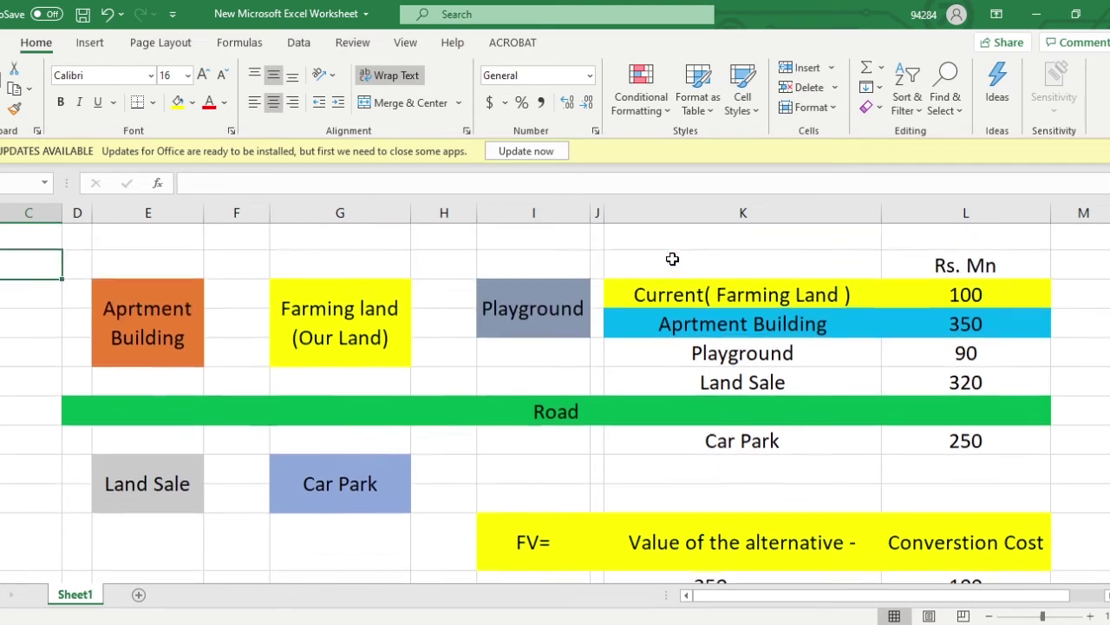
scroll(672, 259, down, 1)
click(677, 472)
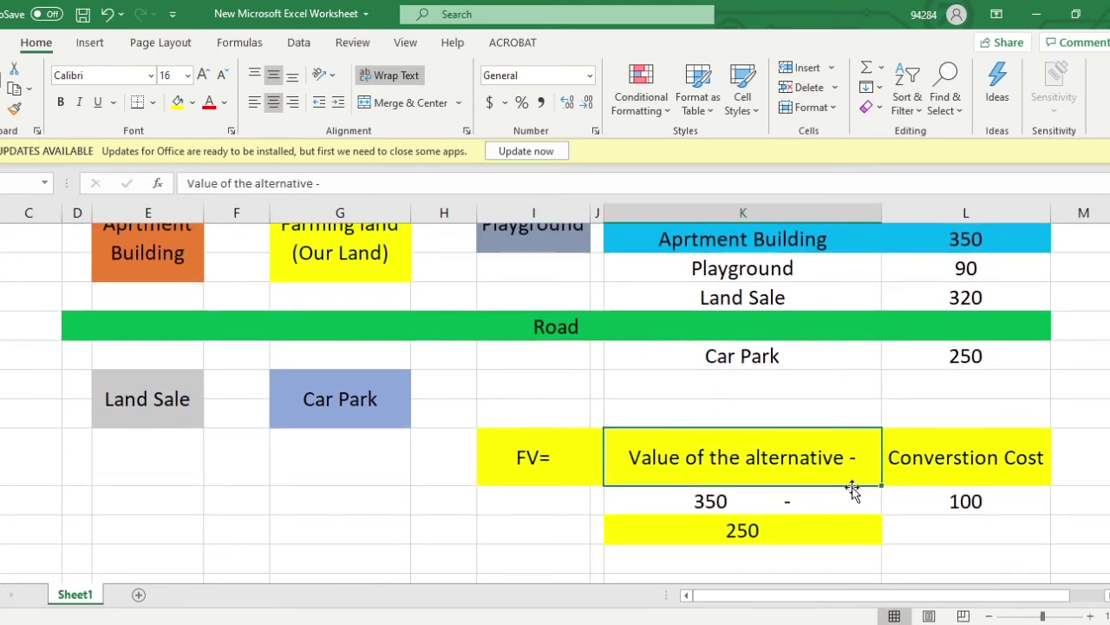
scroll(854, 468, up, 1)
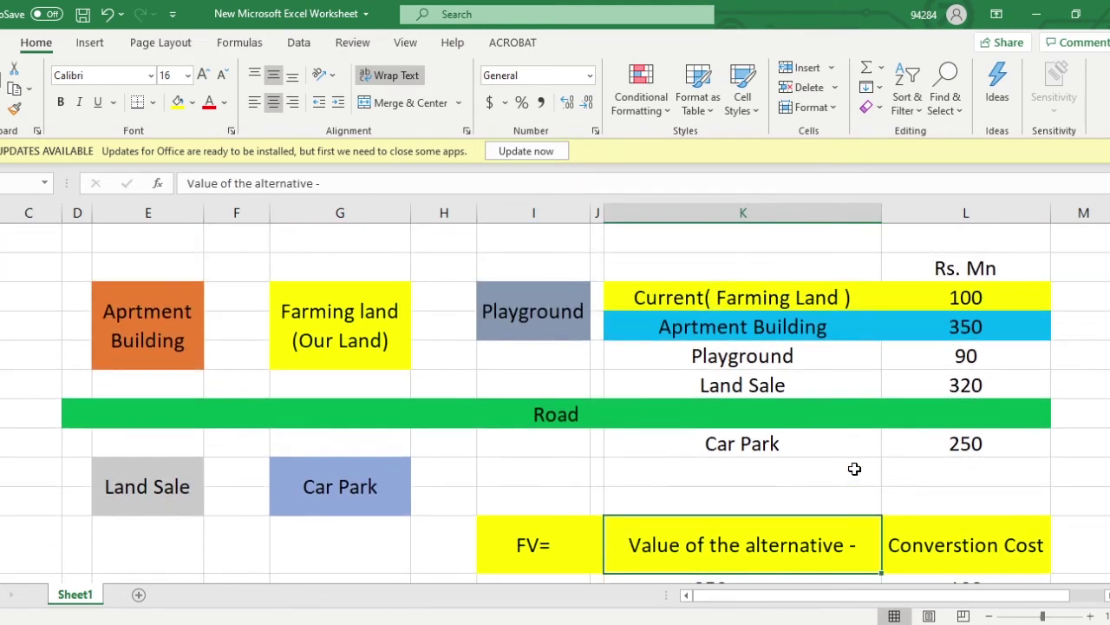
scroll(946, 486, down, 1)
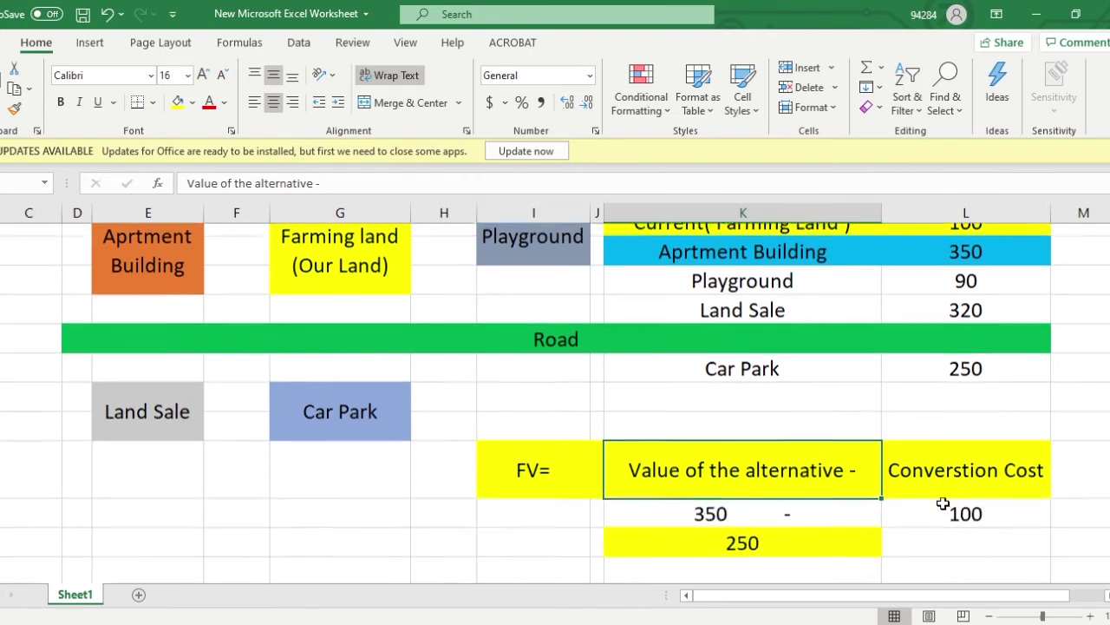
click(959, 464)
scroll(936, 416, up, 1)
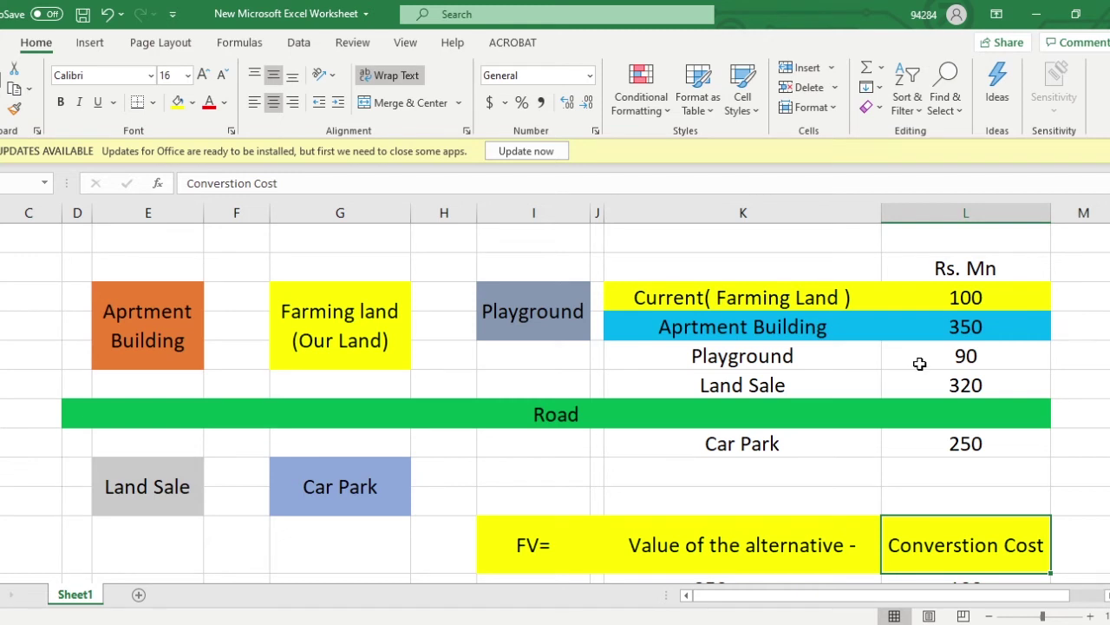
scroll(920, 365, down, 1)
click(960, 496)
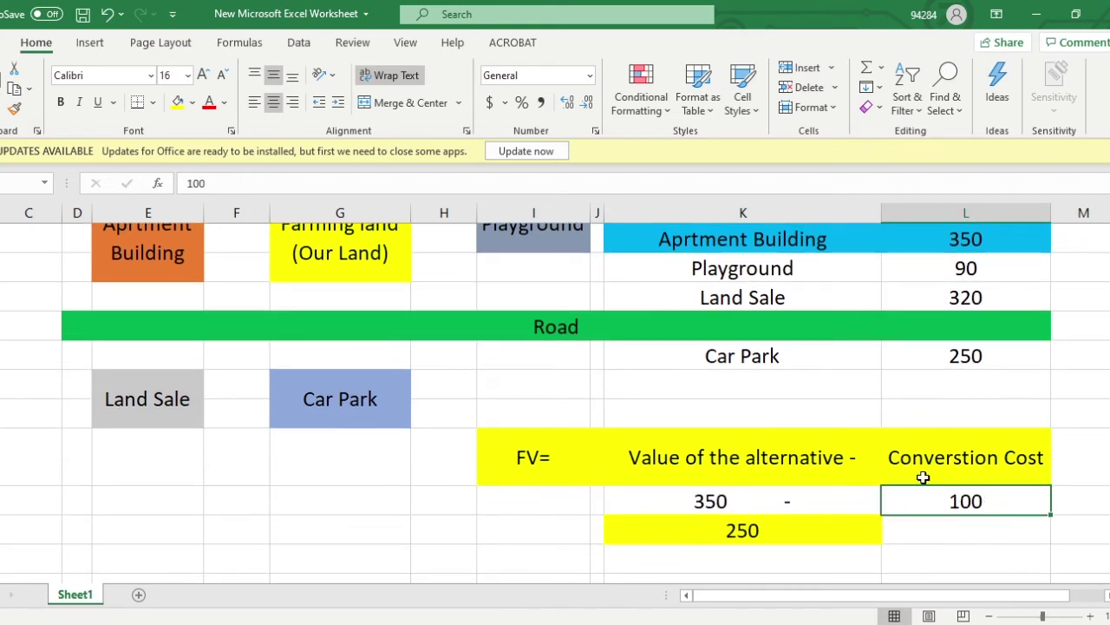
- Apply a top and double bottom border to the yellow 250 result cell in column K
click(720, 527)
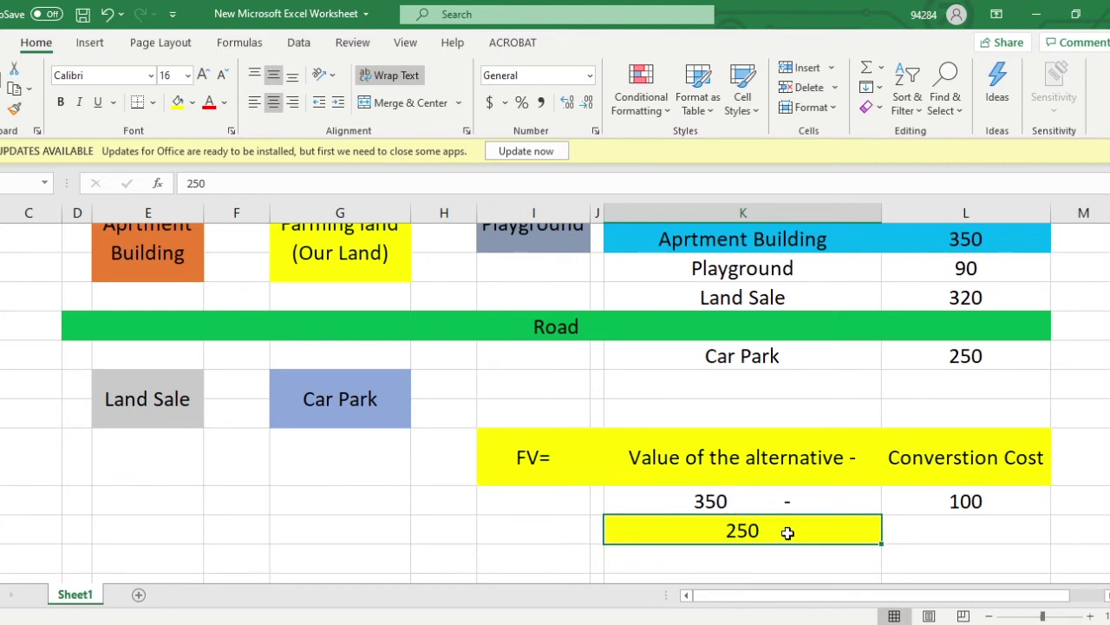
click(152, 102)
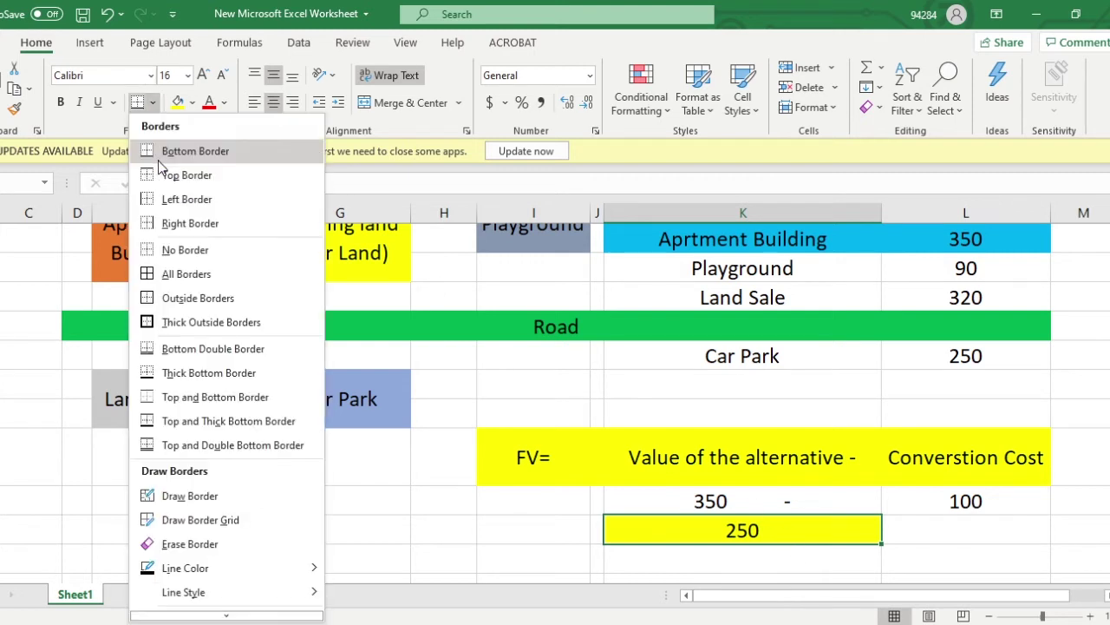
click(191, 445)
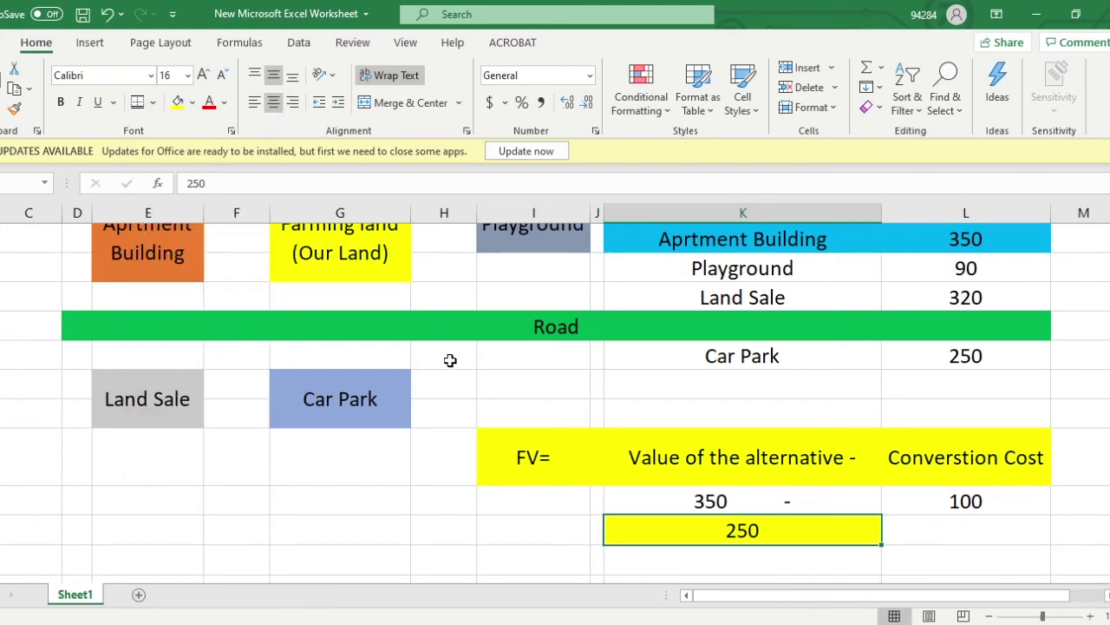
scroll(575, 356, down, 1)
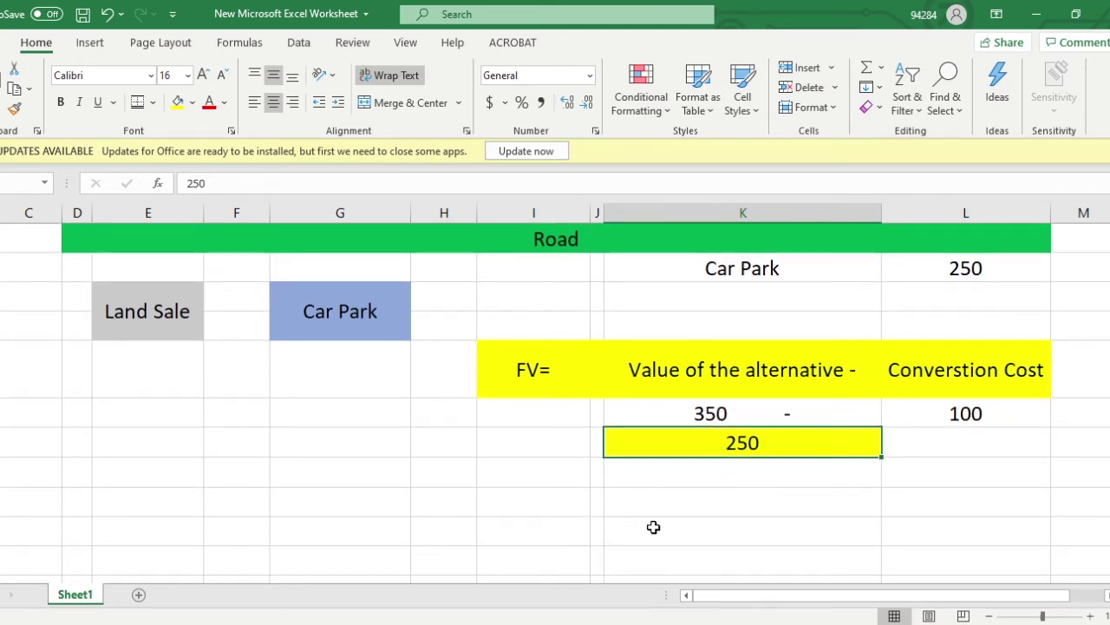
click(661, 482)
click(653, 493)
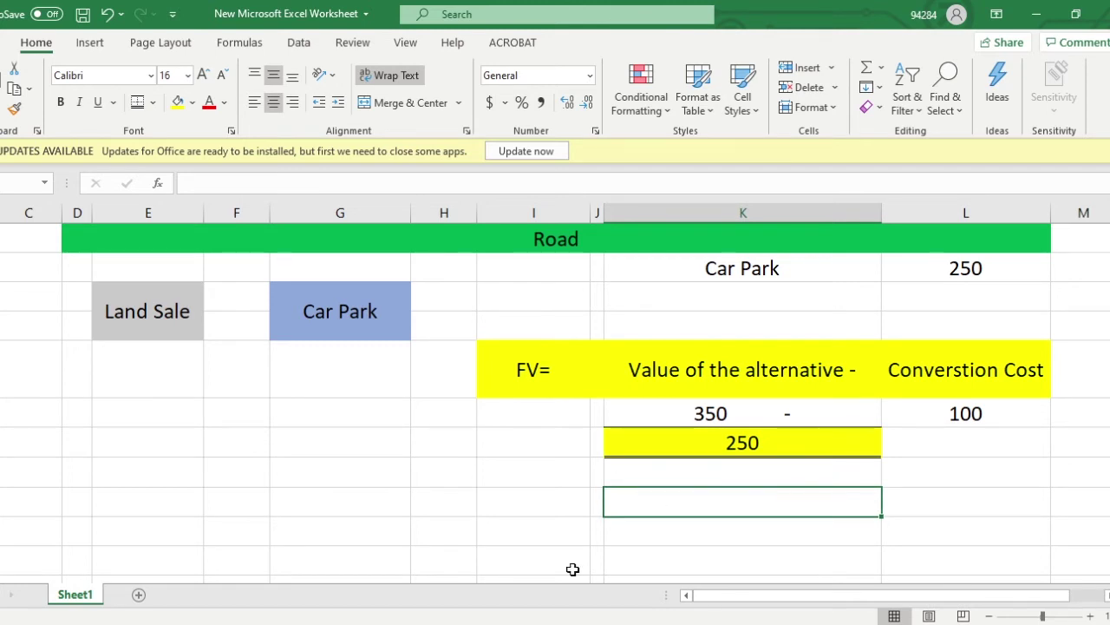
- Switch to the course PDF in Adobe Acrobat and circle the "Step 2: Determine the valuation premise that is appropriate" heading on page 30 in red
scroll(483, 476, up, 2)
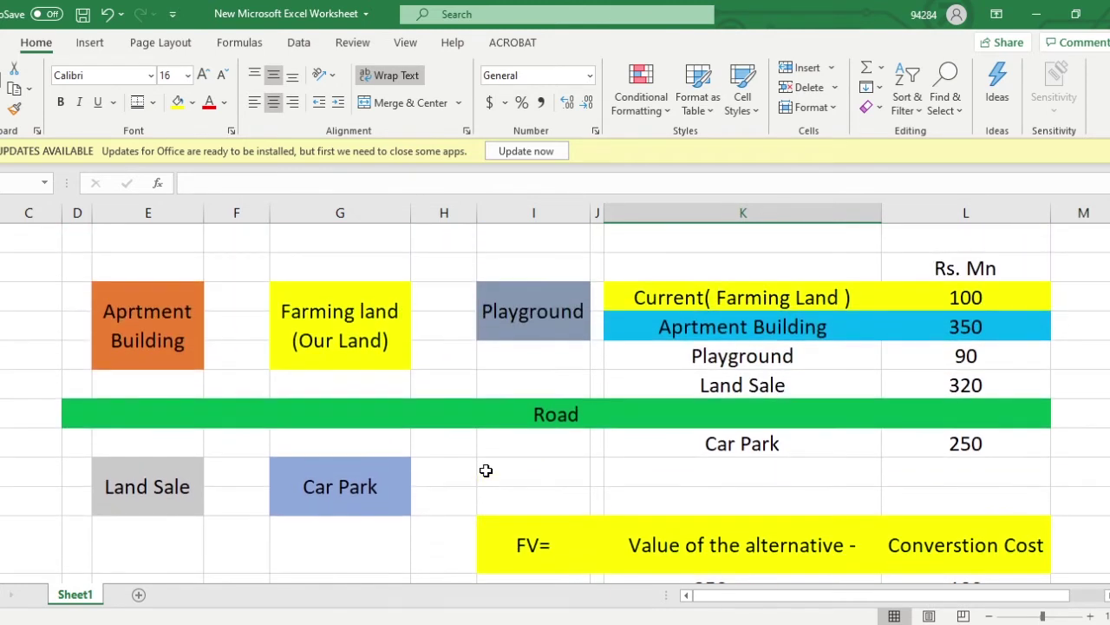
scroll(486, 469, down, 1)
scroll(486, 469, down, 1)
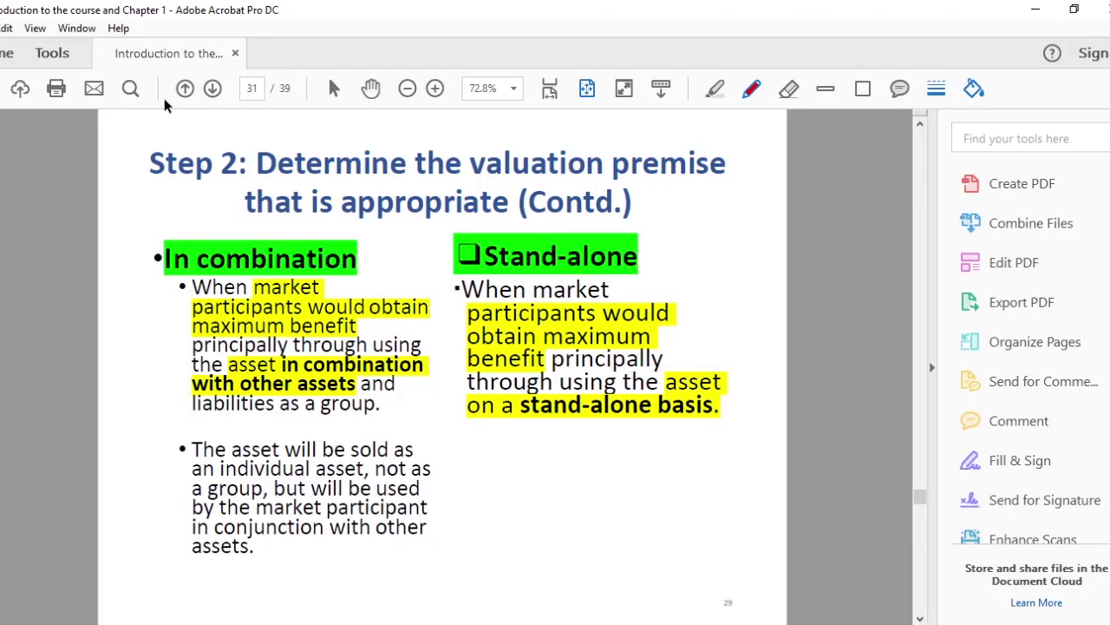
scroll(164, 139, up, 2)
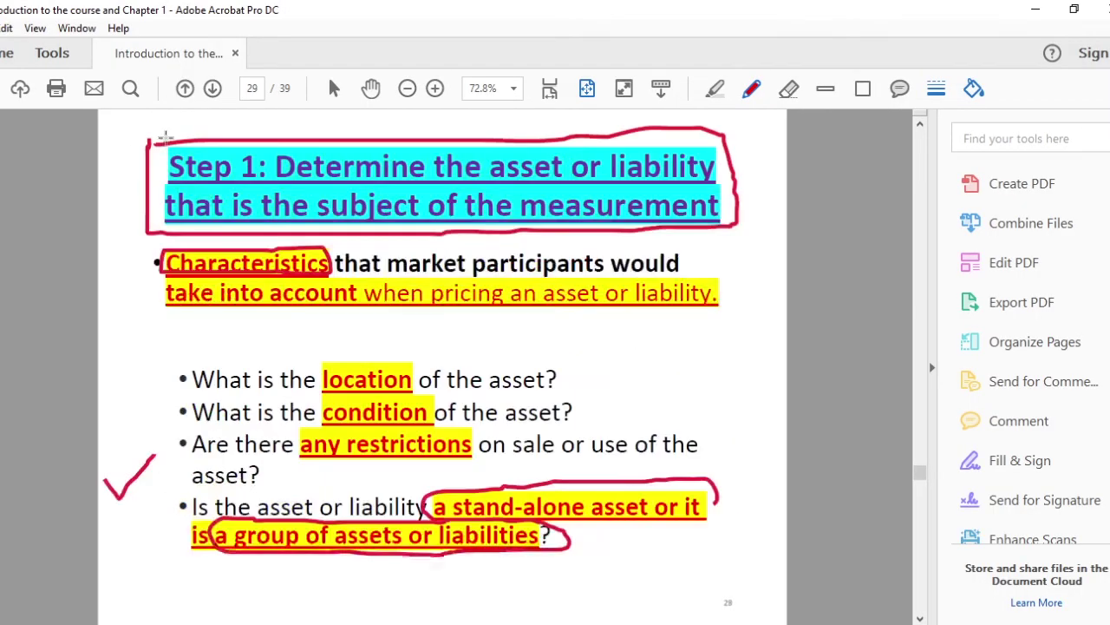
scroll(211, 192, down, 1)
mouse_move(187, 215)
mouse_down()
mouse_move(526, 232)
mouse_move(733, 191)
mouse_move(734, 137)
mouse_move(458, 118)
mouse_move(160, 145)
mouse_move(144, 179)
mouse_move(193, 198)
mouse_up()
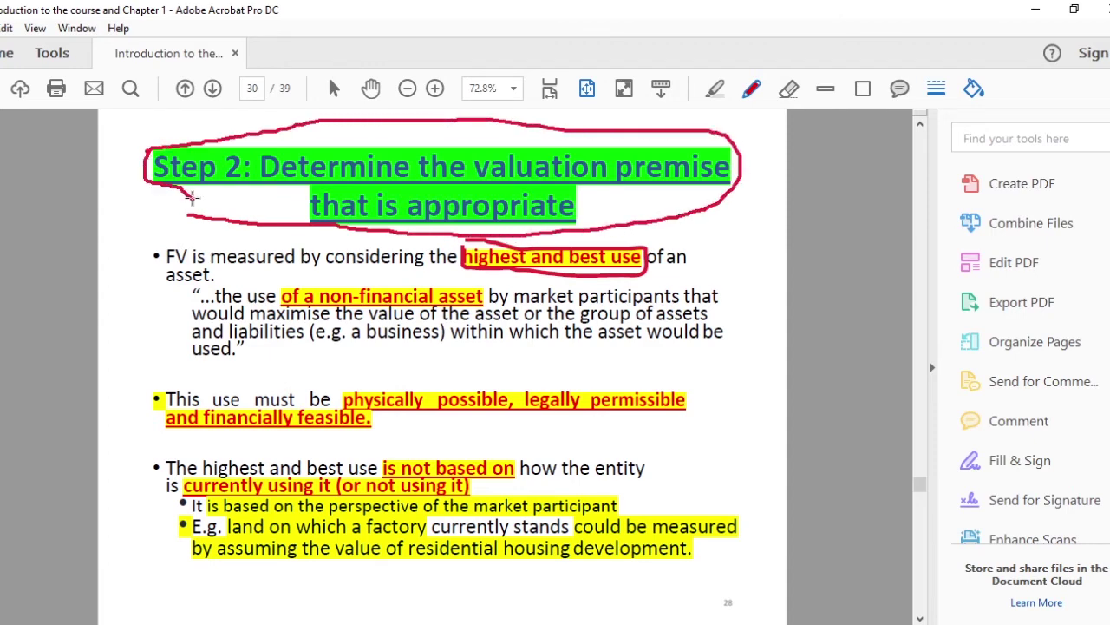
- On page 31, circle the "In combination" and "Stand-alone" headings in red and handwrite "CGU" beside "In combination"
scroll(193, 197, down, 1)
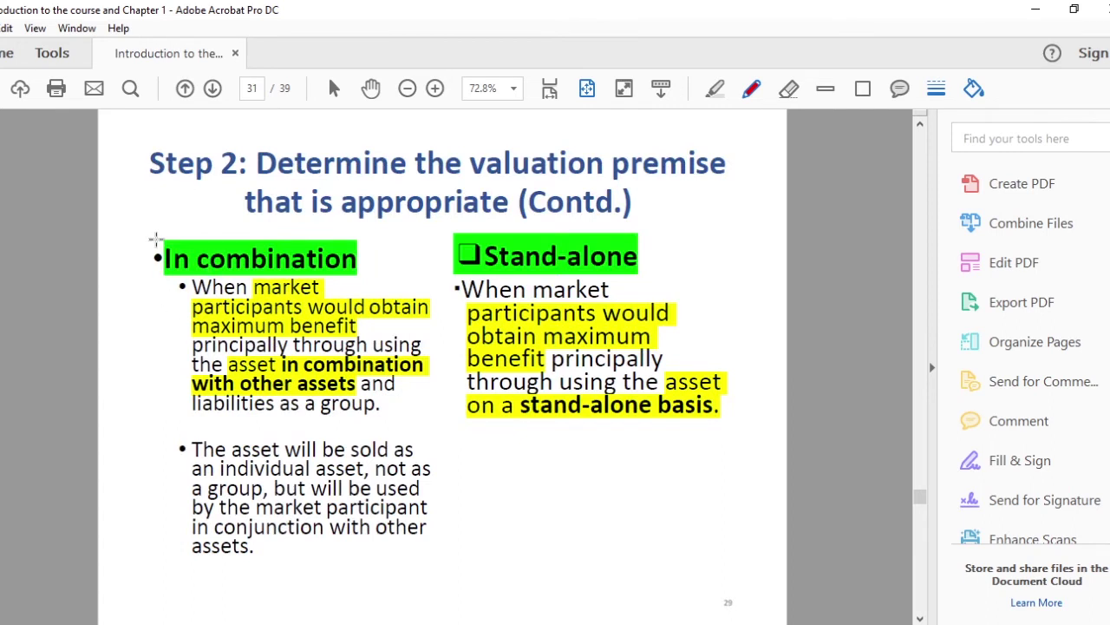
mouse_move(155, 242)
mouse_down()
mouse_move(341, 232)
mouse_move(373, 249)
mouse_move(342, 279)
mouse_move(148, 278)
mouse_move(156, 240)
mouse_up()
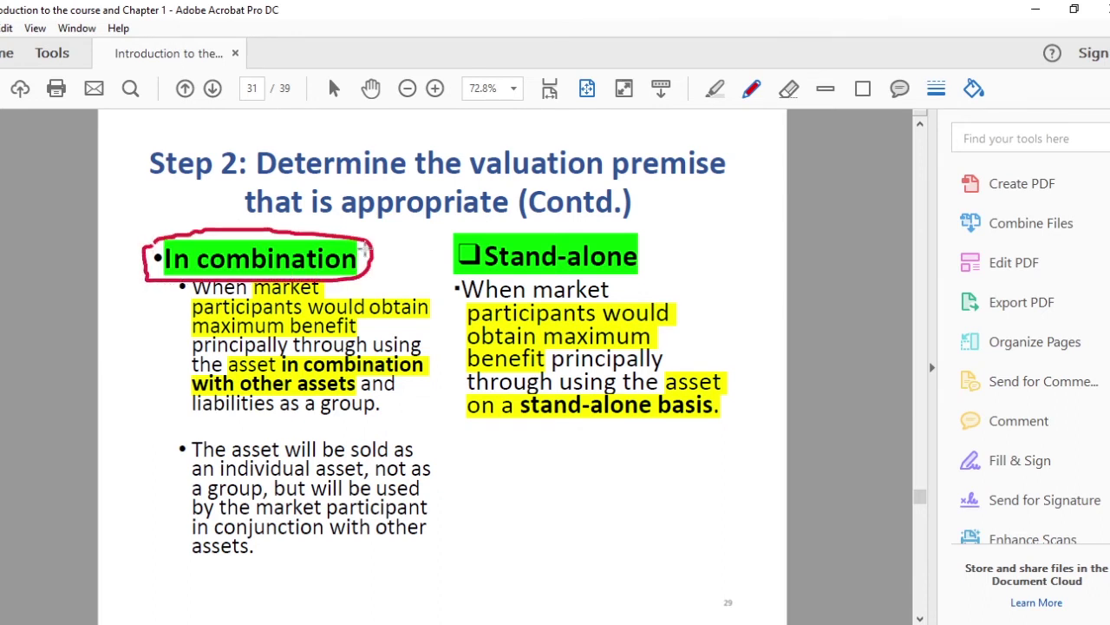
mouse_move(392, 241)
mouse_down()
mouse_move(385, 259)
mouse_move(401, 232)
mouse_move(405, 252)
mouse_move(425, 237)
mouse_move(641, 230)
mouse_move(642, 276)
mouse_move(466, 278)
mouse_up()
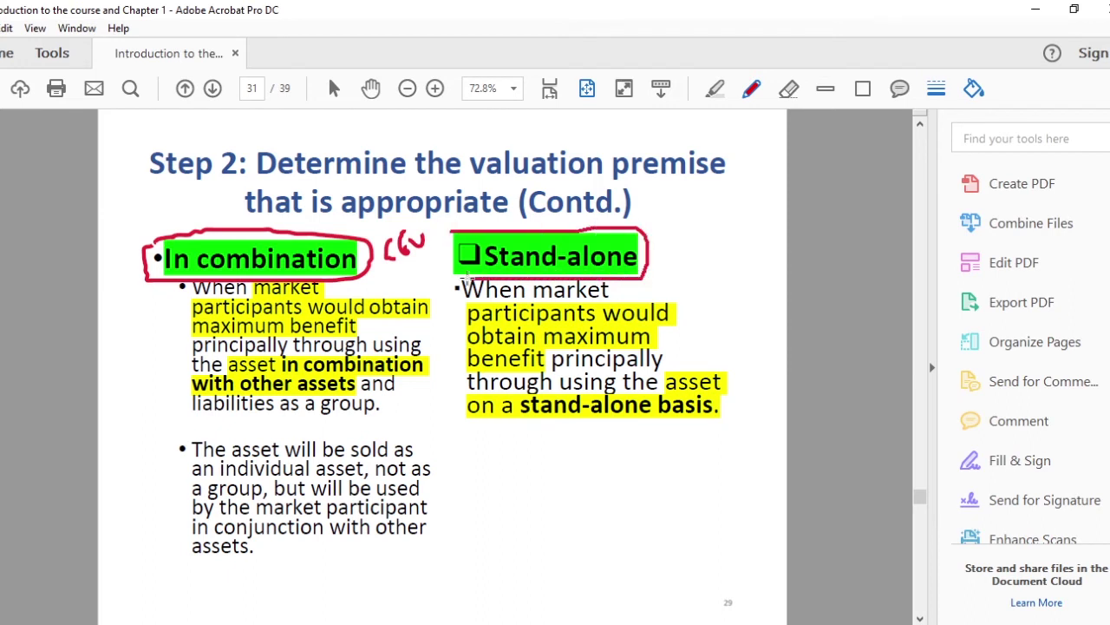